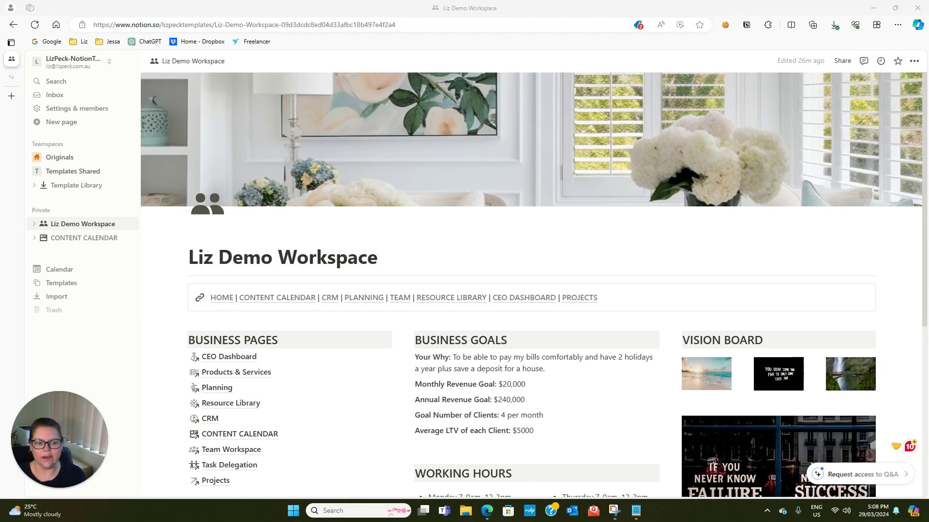
Look over the Your Why sentence and the quote image's actions, leaving both unchanged
scroll(542, 329, "down", 1)
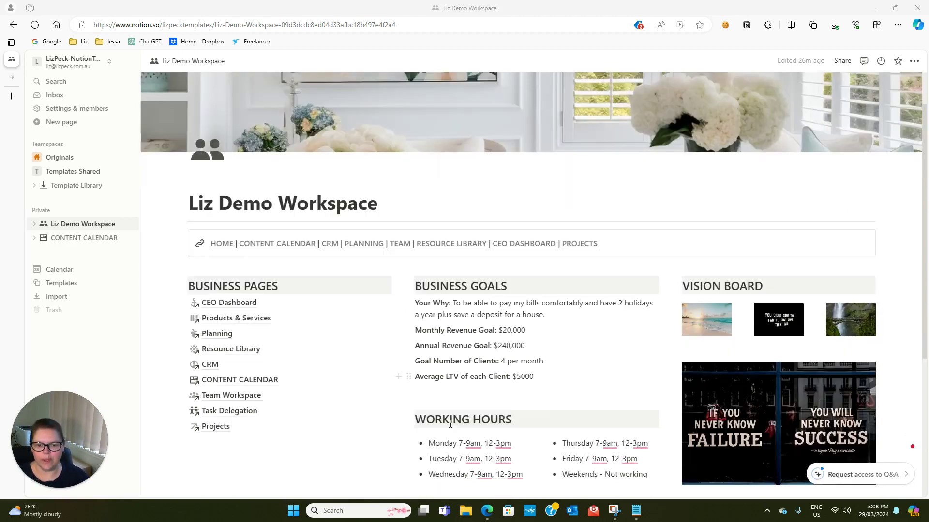
left_click_drag(557, 305, 453, 294)
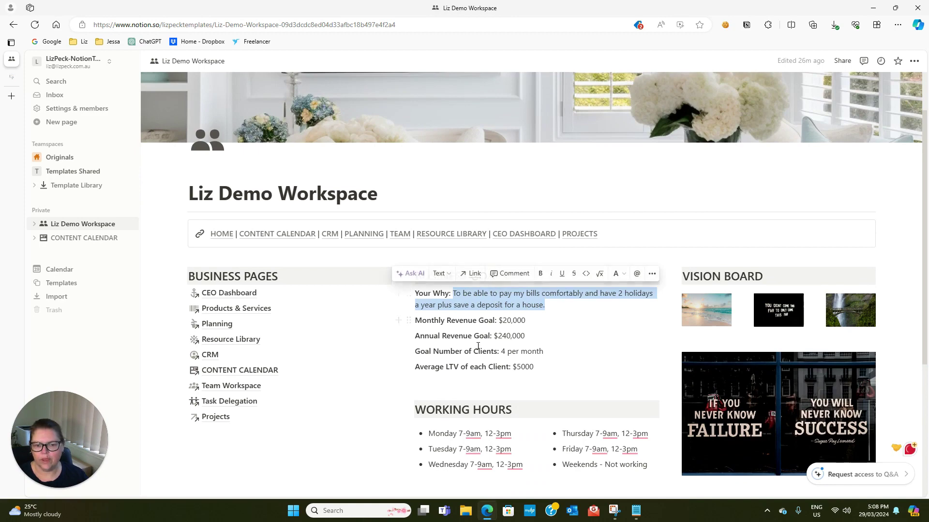
left_click(536, 303)
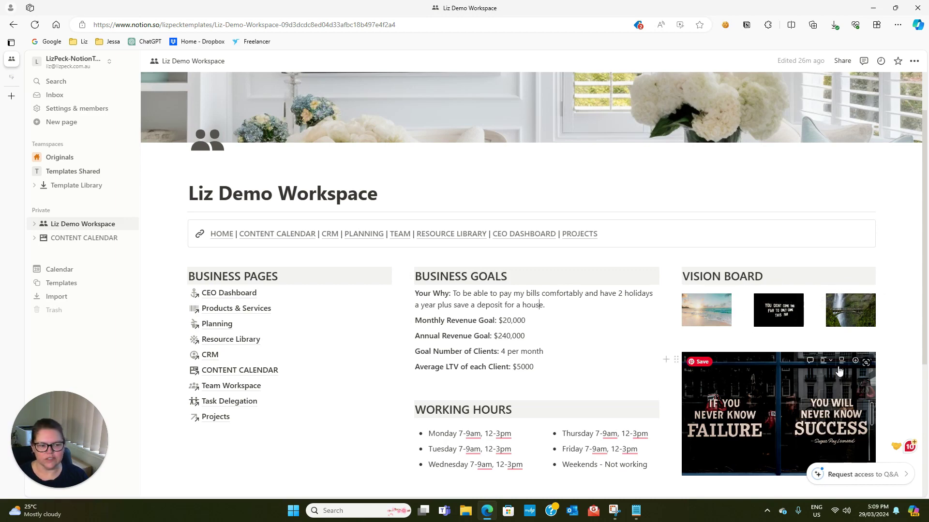
left_click(865, 362)
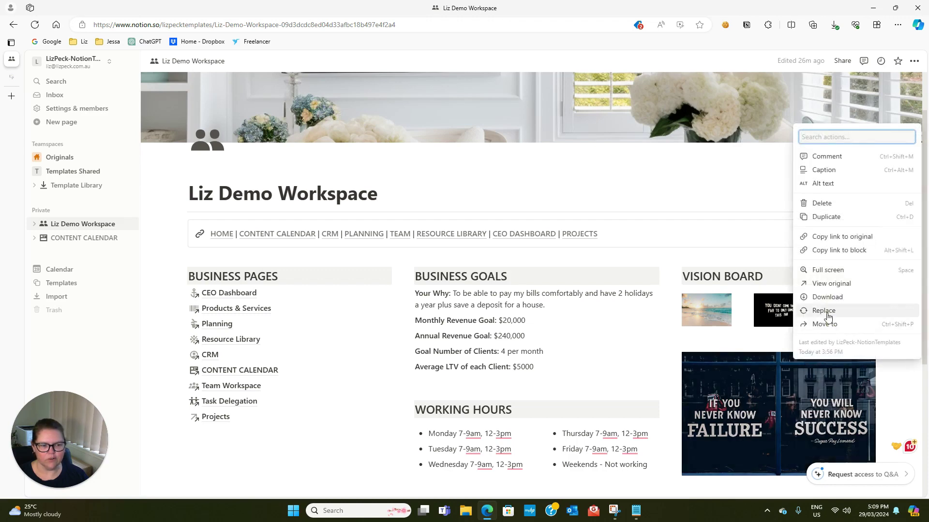
key("Escape")
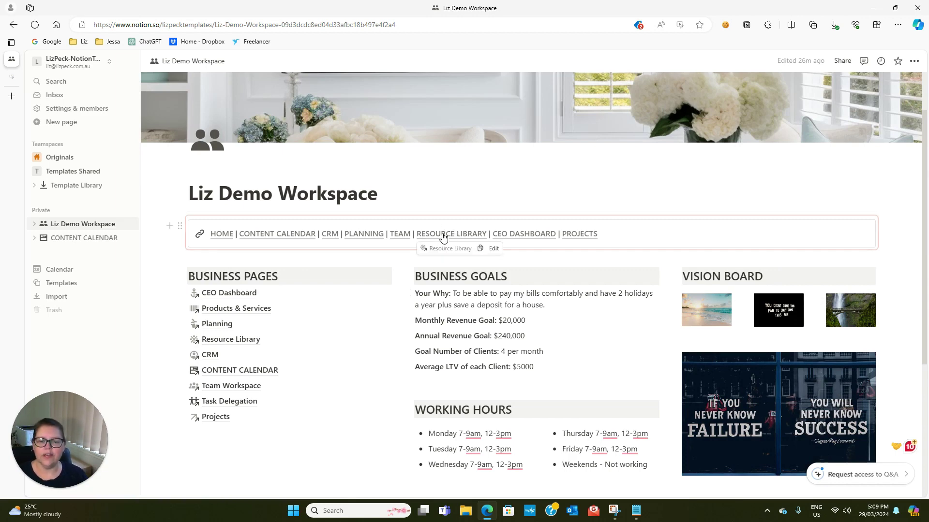
On the Planning page, expand Business Overview, Mission & Vision, Target Audience, USP, Finances and Client Relationships
left_click(360, 236)
scroll(353, 338, "down", 3)
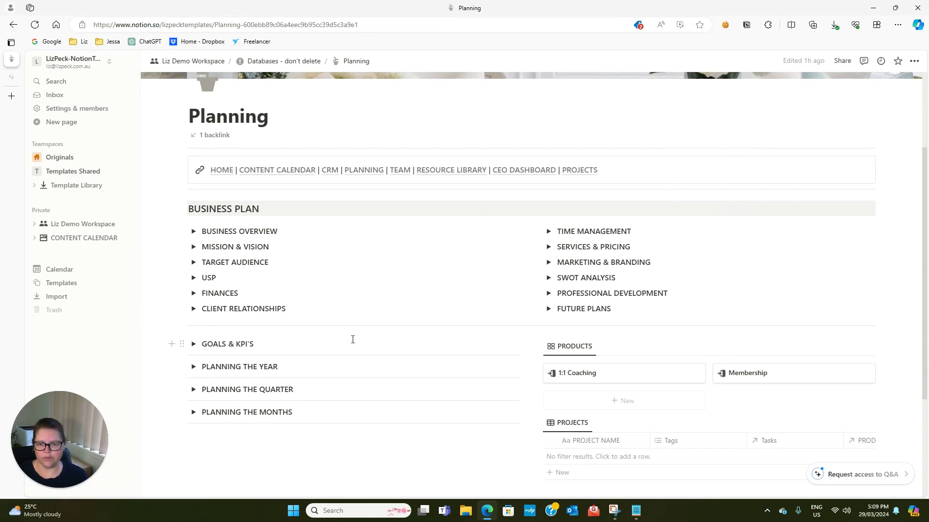
left_click(194, 231)
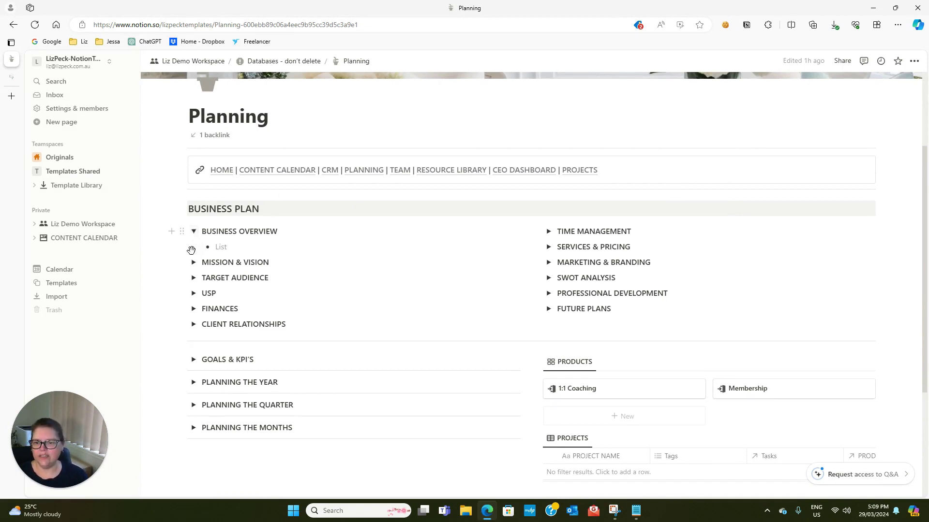
left_click(193, 262)
left_click(193, 293)
left_click(194, 324)
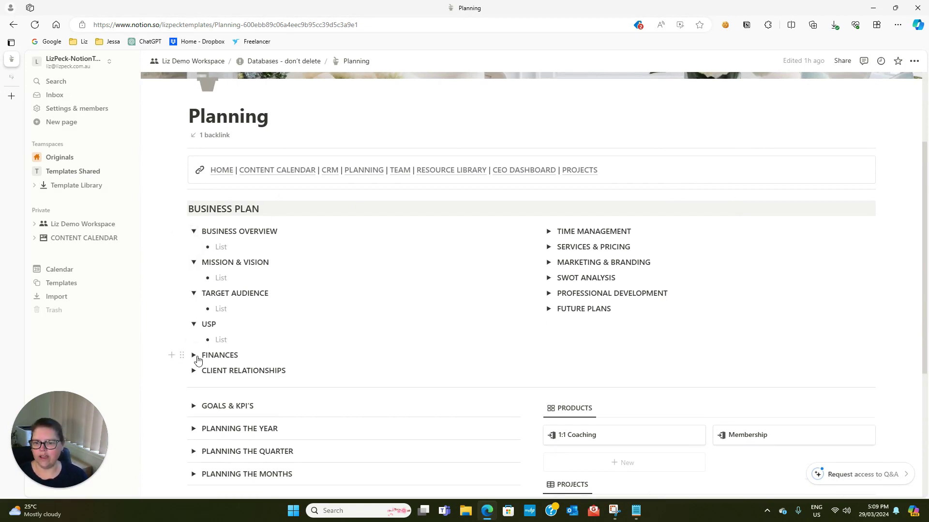
left_click(193, 355)
left_click(193, 433)
Expand Time Management, Services & Pricing, Marketing & Branding, SWOT Analysis, Professional Development and Future Plans
left_click(548, 231)
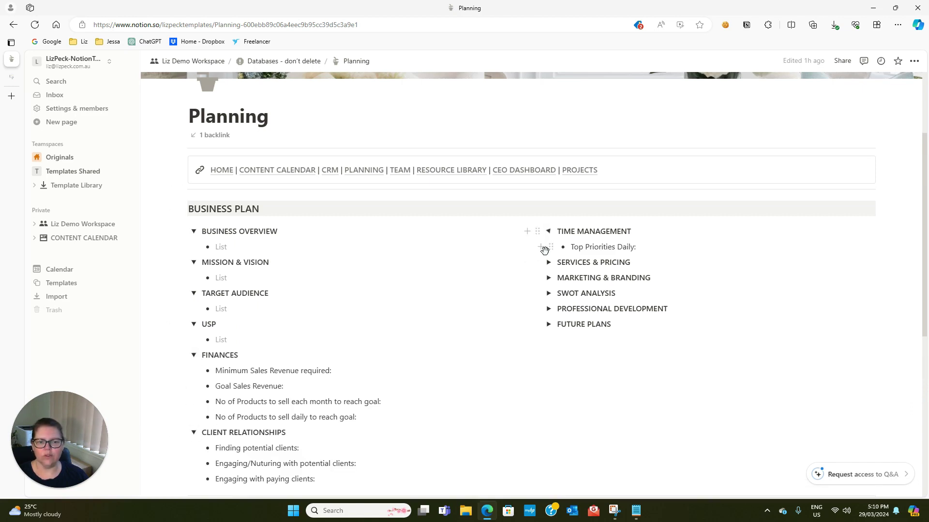
left_click(548, 262)
left_click(549, 293)
left_click(549, 339)
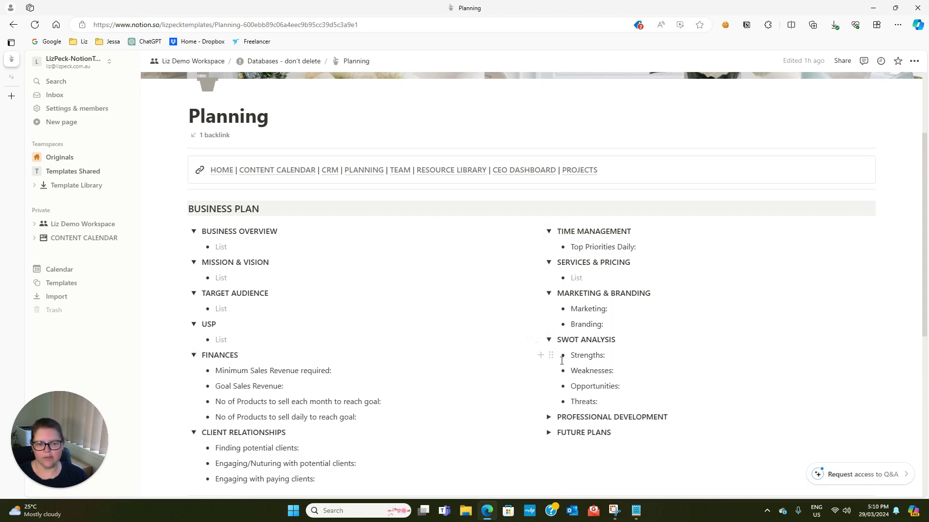
left_click(549, 417)
left_click(548, 448)
scroll(340, 328, "down", 3)
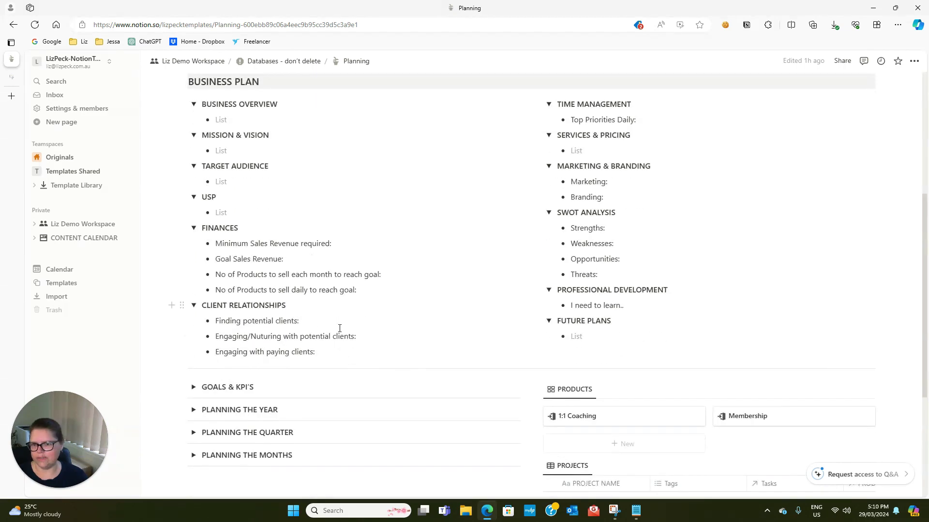
left_click(209, 116)
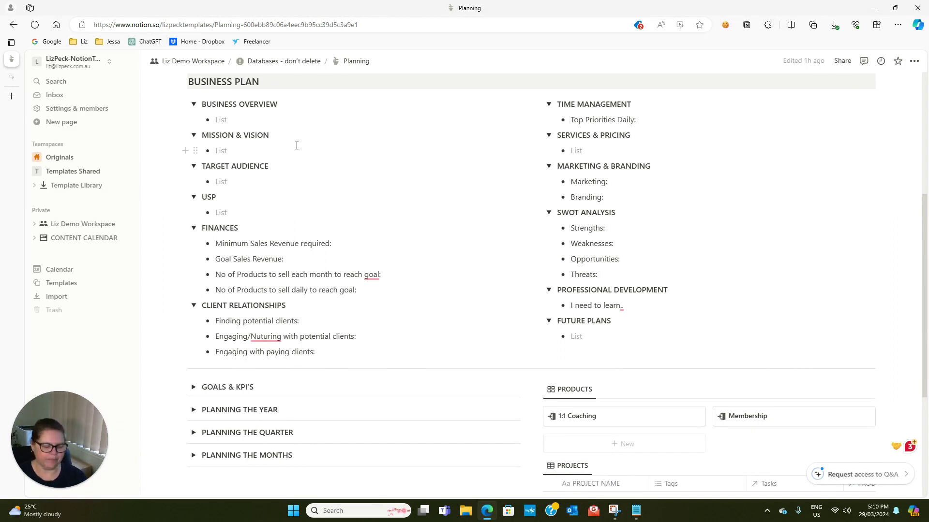
Write the overview on organising online businesses and the mission to help 1000 businesses with easy systems
type("I help online business")
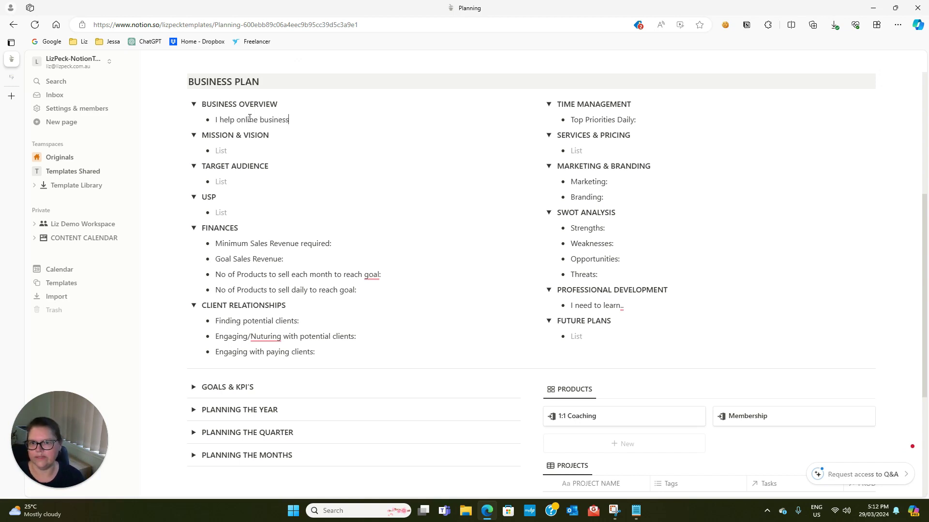
type("es to create s")
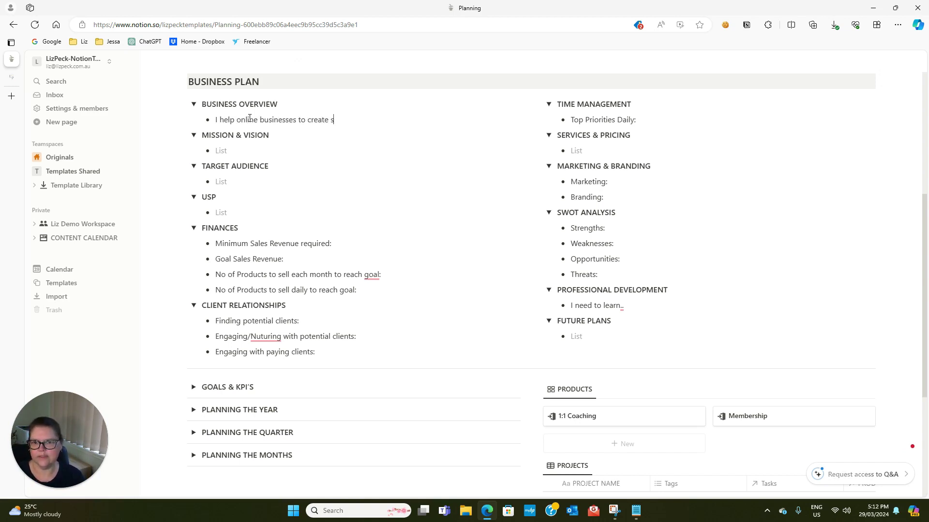
type("ystems to organis")
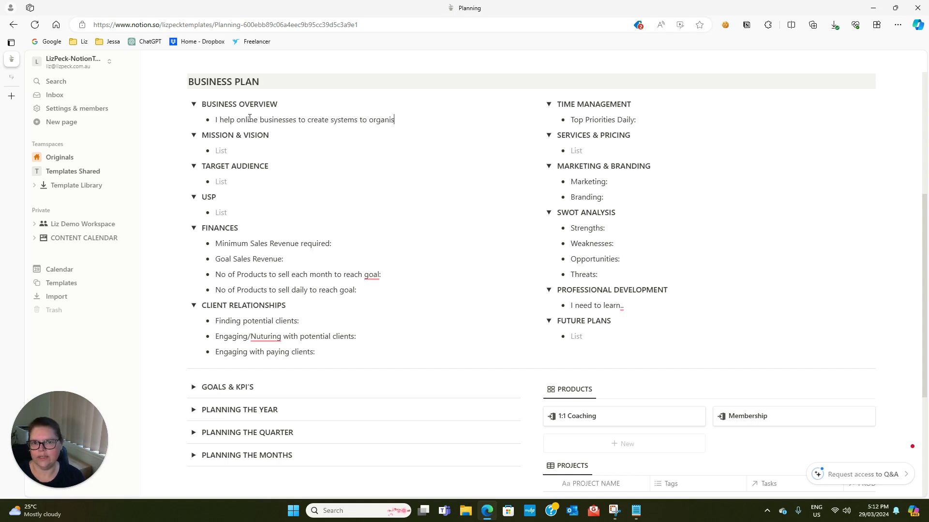
type("e their businesse")
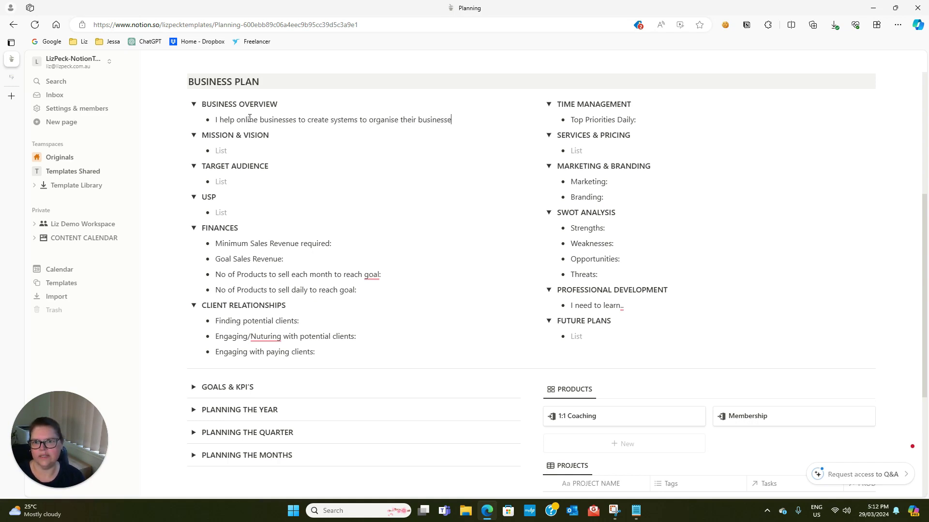
type("s and get rid of")
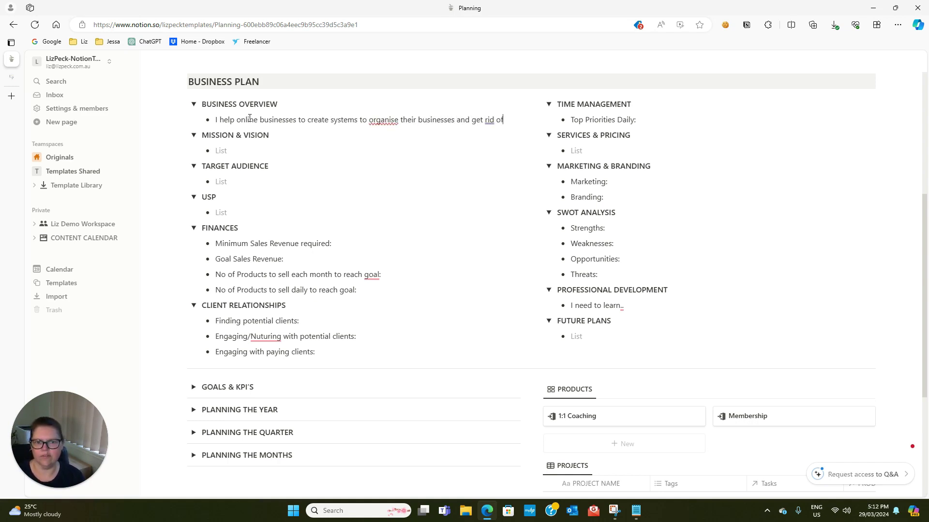
type(" the feeling of over")
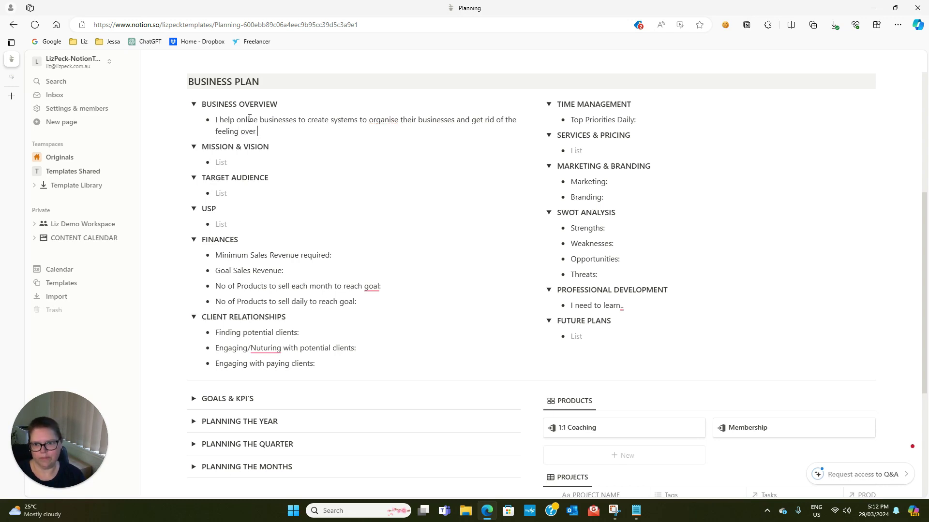
type("wh")
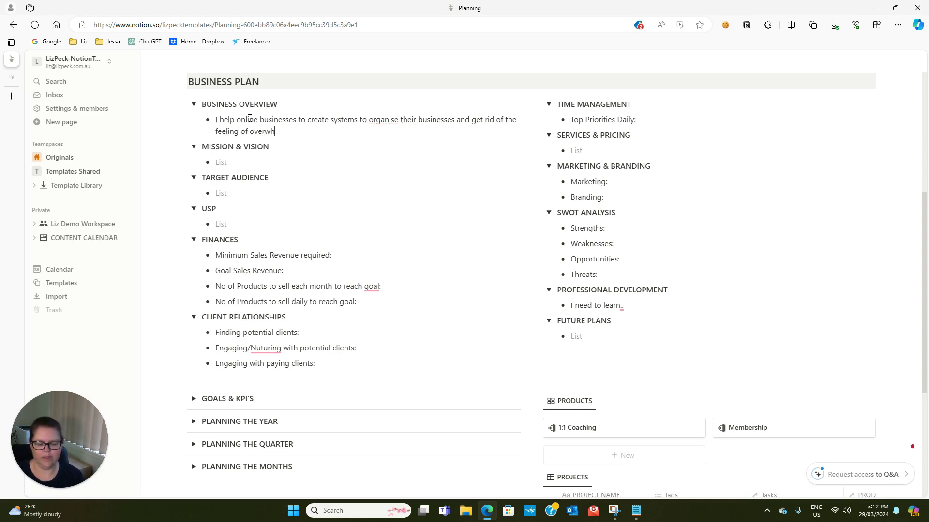
type("elm.")
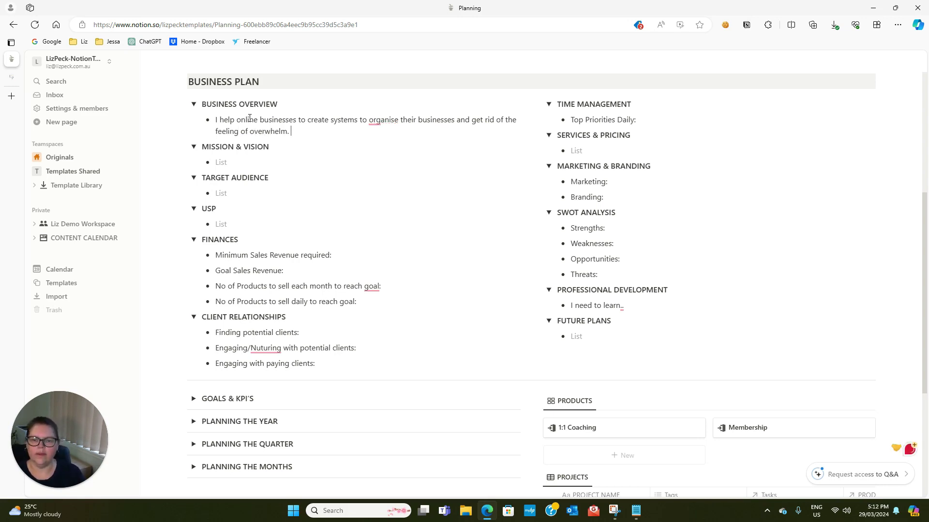
left_click(241, 161)
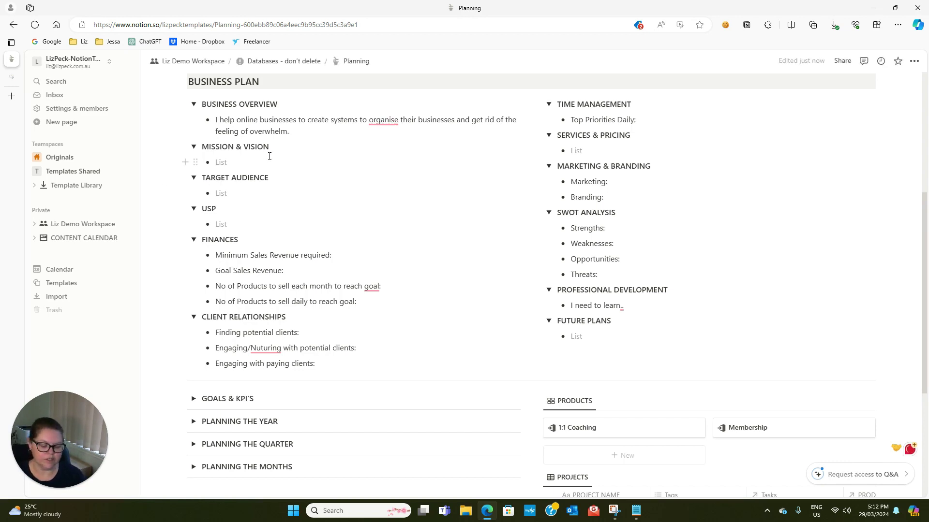
type("M")
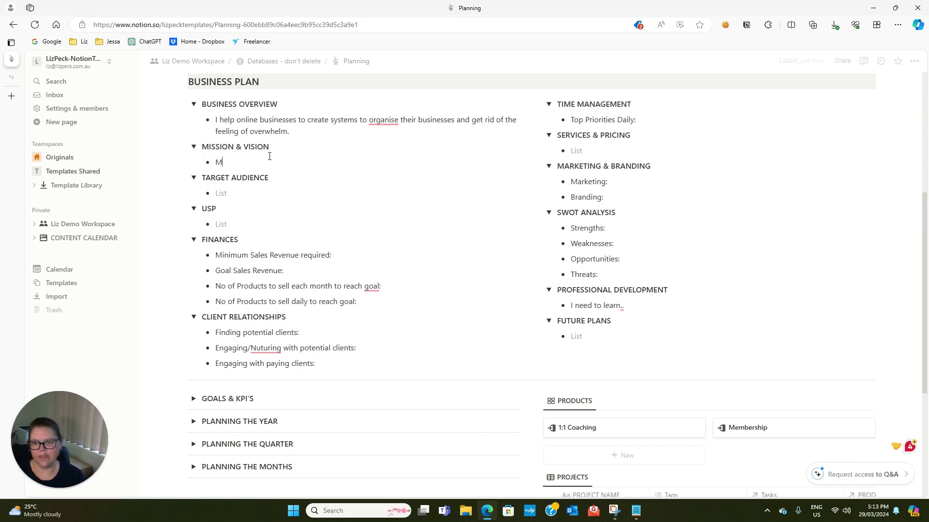
type("y mission is to help ")
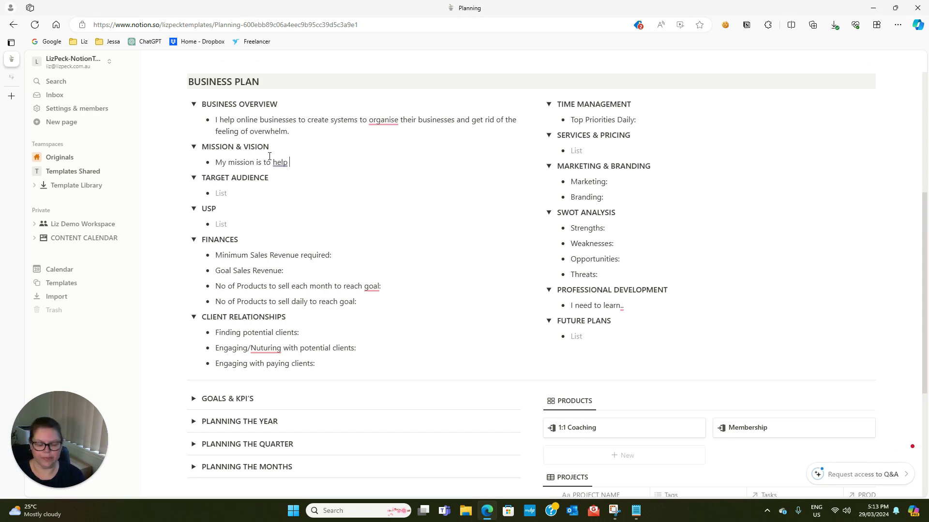
type("1000 businesse")
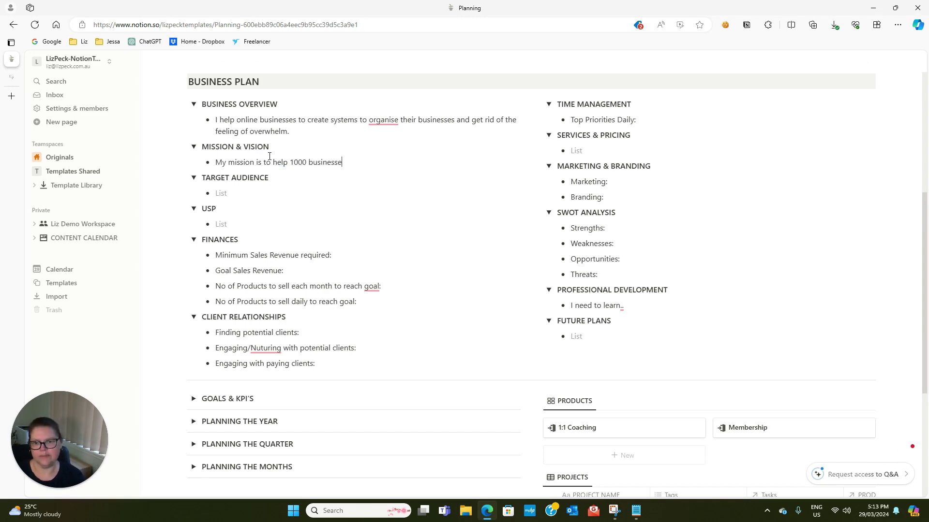
type("s to create eas")
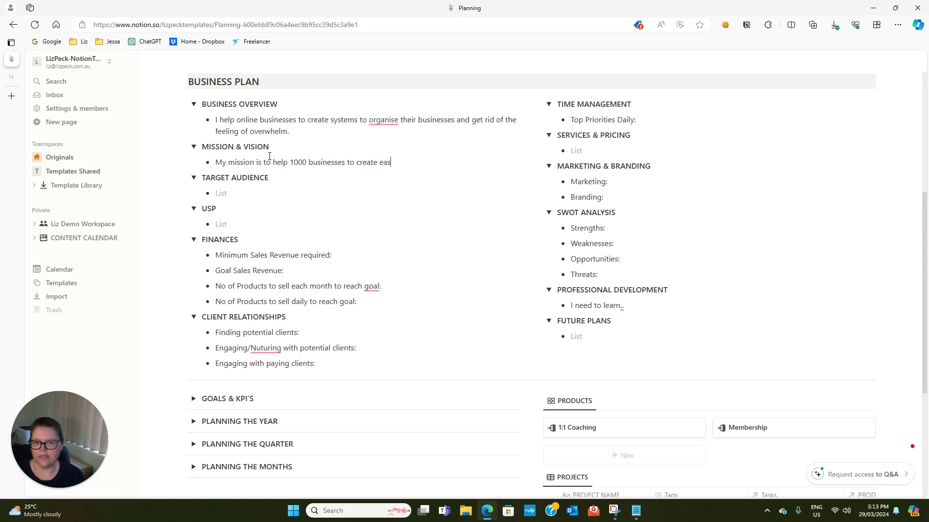
type("y to use systems ")
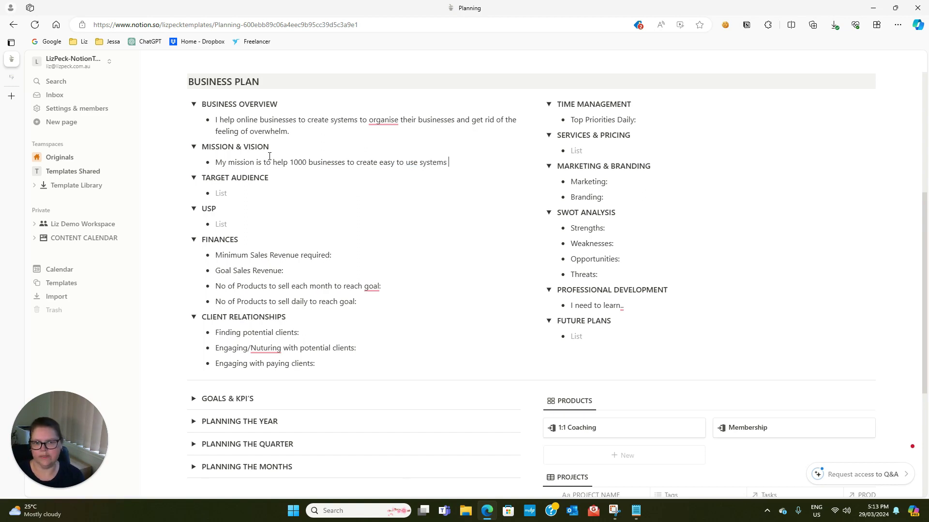
type("that they can stick wi")
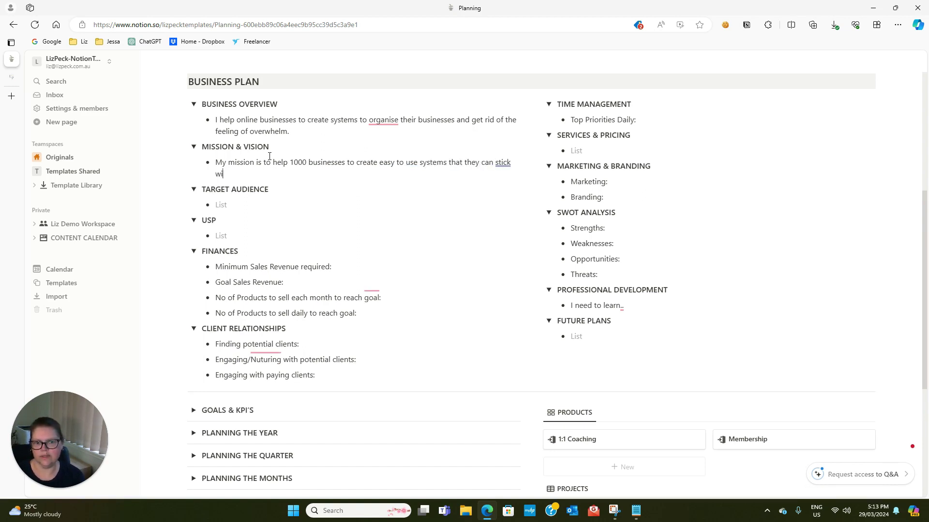
type("th and that help them")
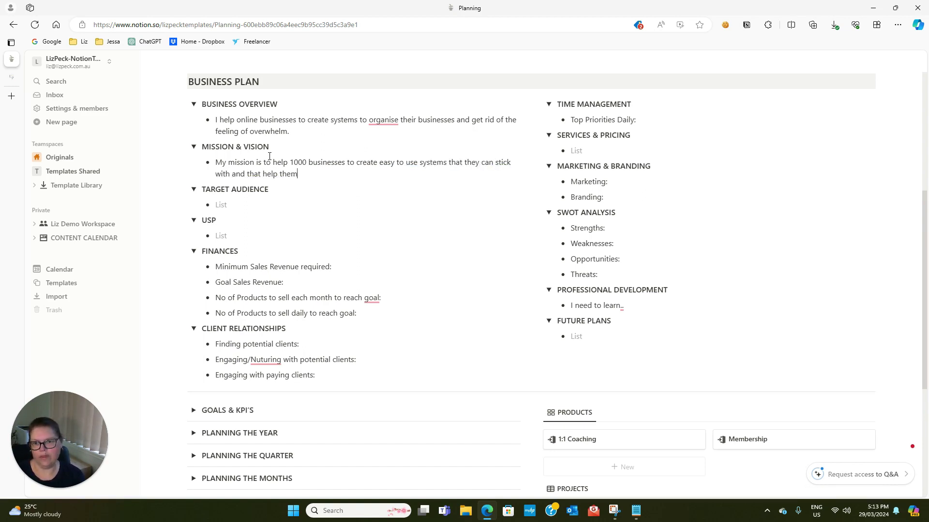
type(" to scale their business.")
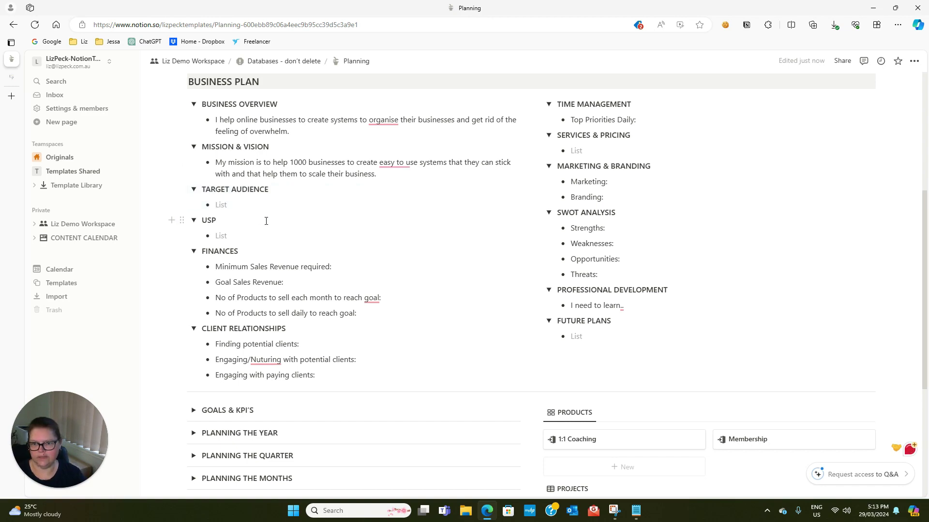
type("Onlin")
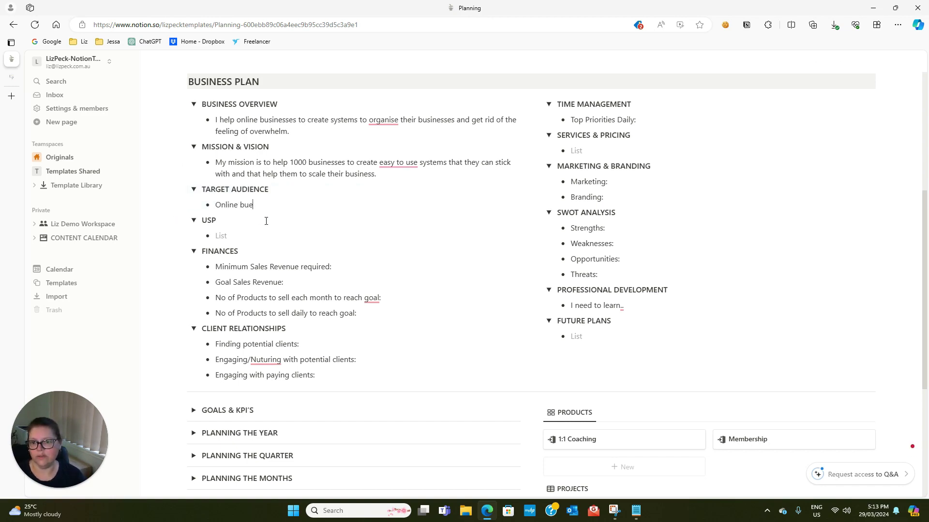
type("e business owners tat")
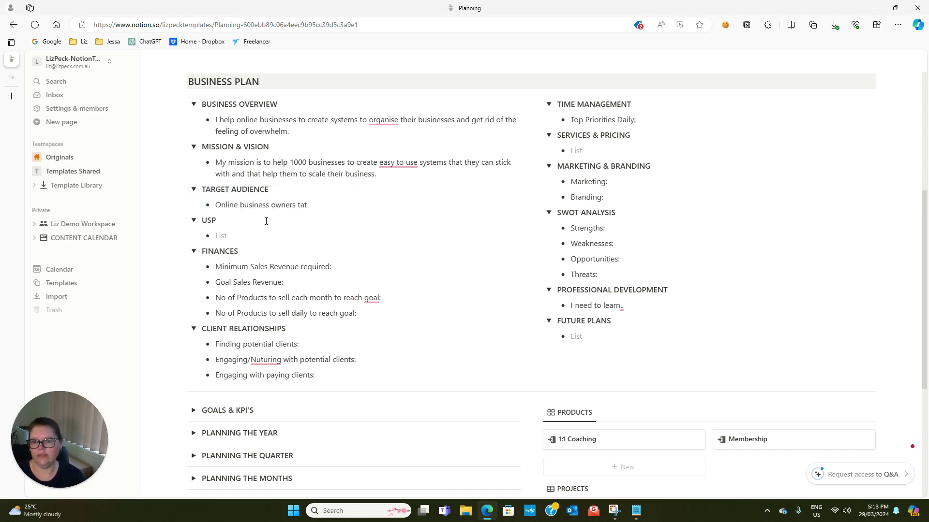
key("BackSpace")
key("BackSpace")
type("hat feel ")
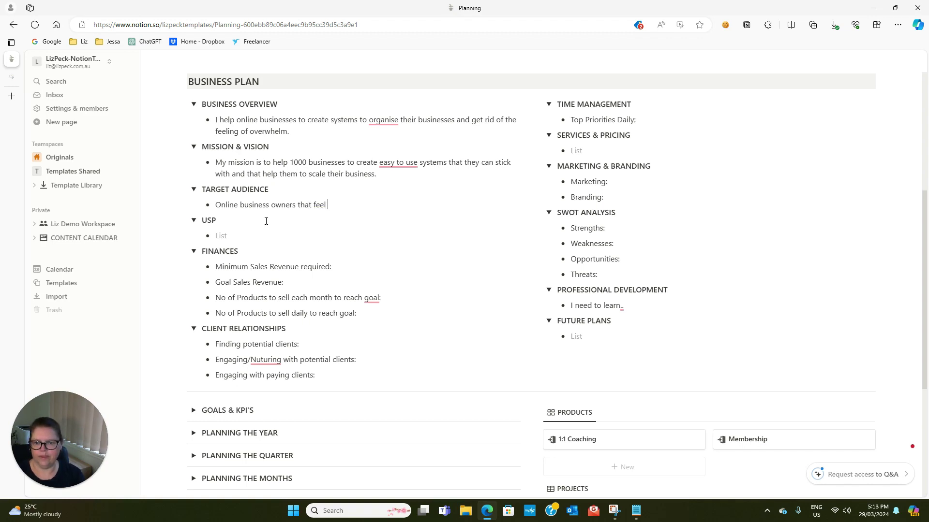
type("overwhe")
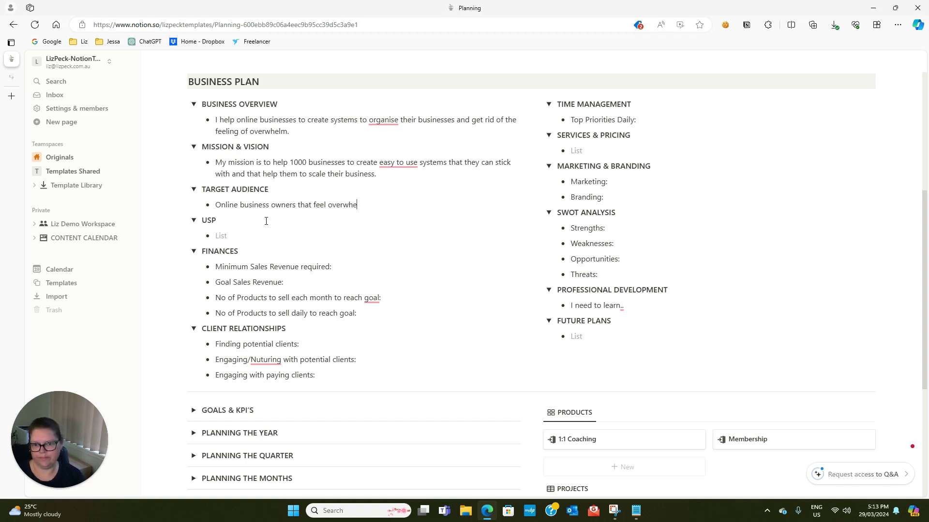
type("lmed, frustrated")
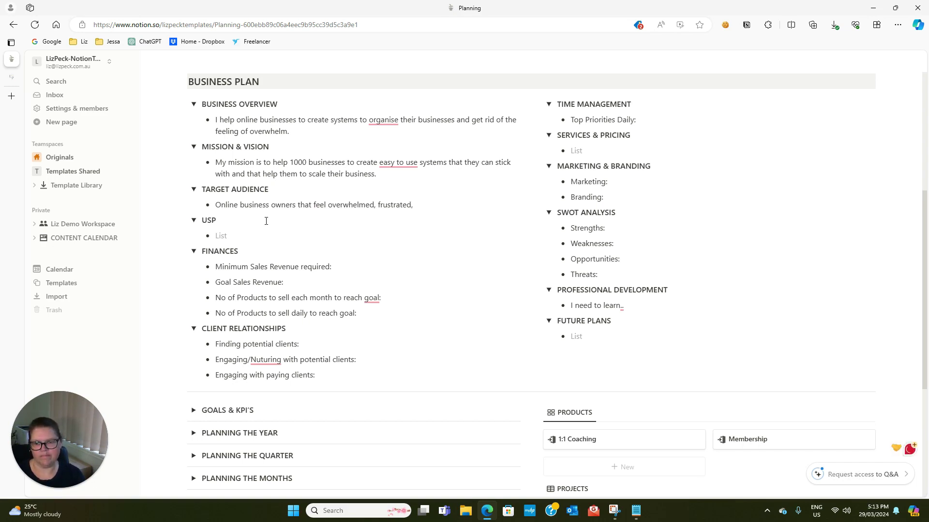
type(", like ")
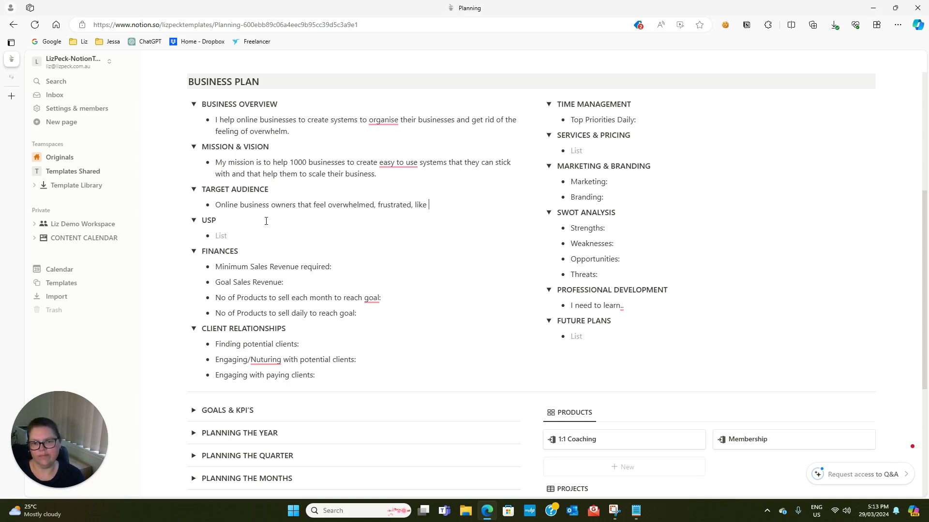
type("they are constant")
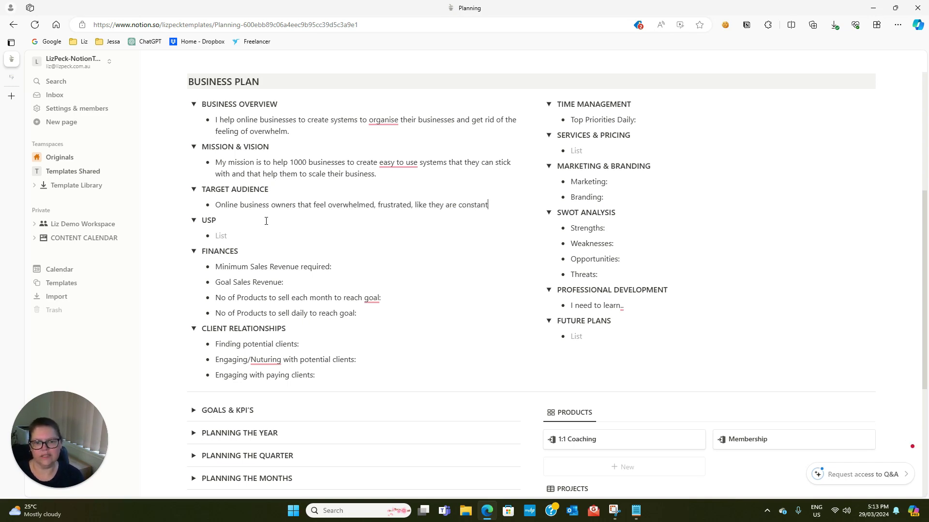
type("ly chasing t")
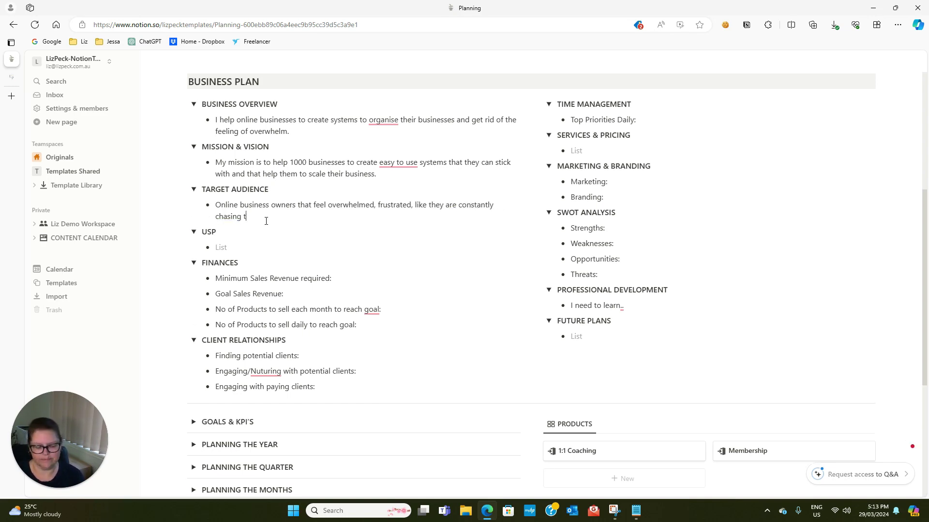
type("tei")
Fix the typo and finish the audience line: 'their tales trying to create working systems and they just can't get it right'
key("BackSpace")
key("BackSpace")
key("BackSpace")
key("BackSpace")
type("the")
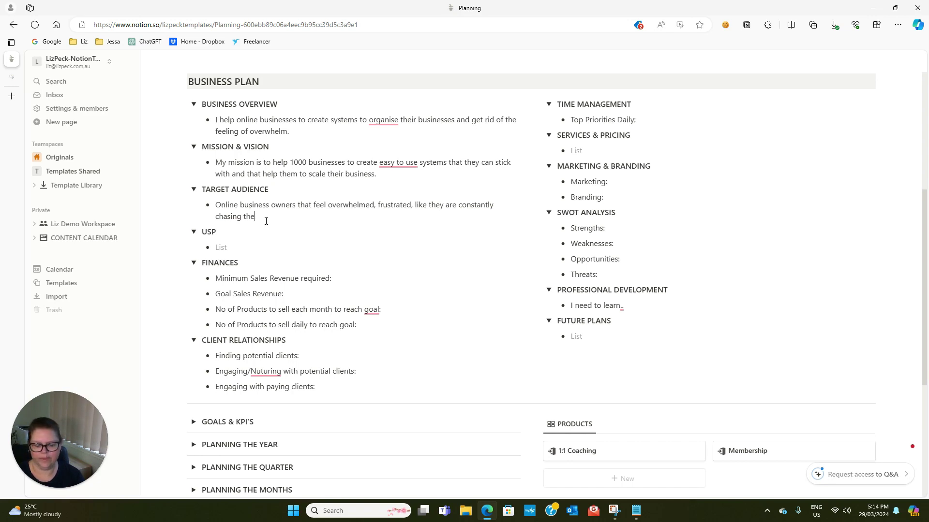
type("ir tales trying to ")
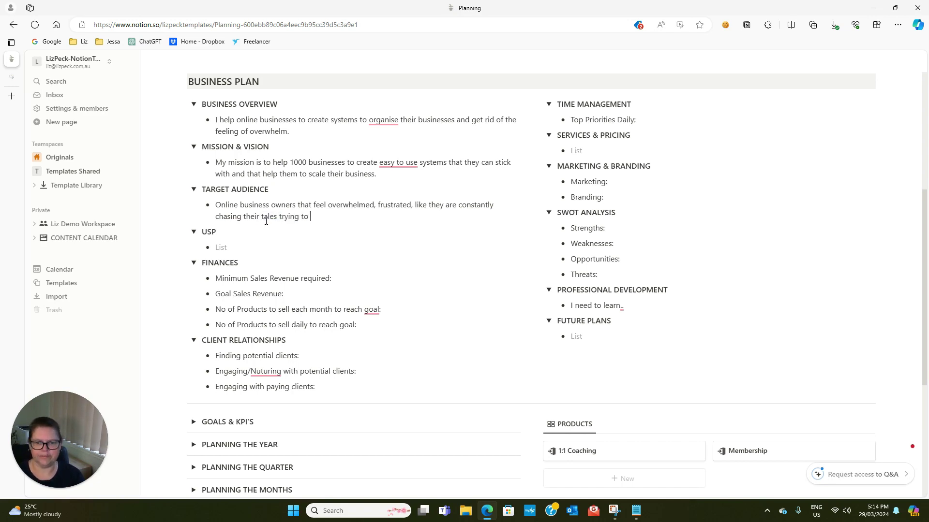
type("create")
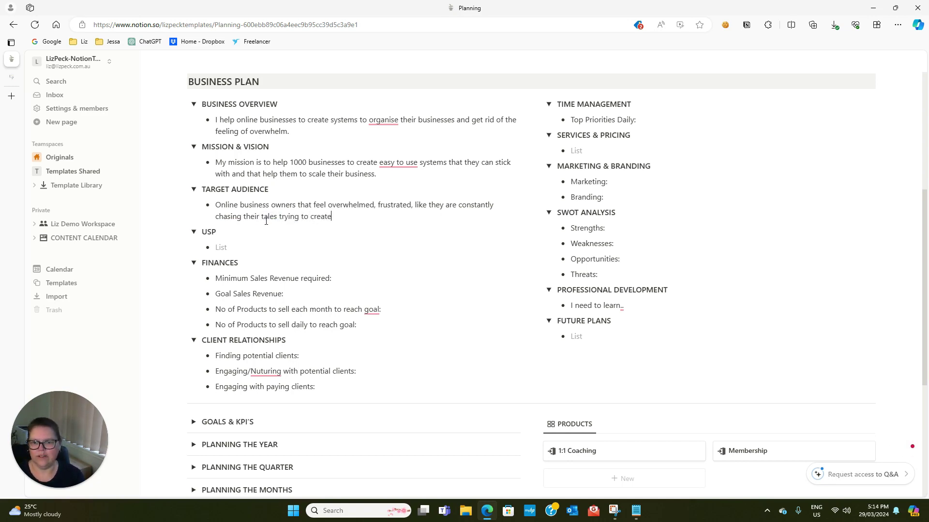
type(" working systems and t")
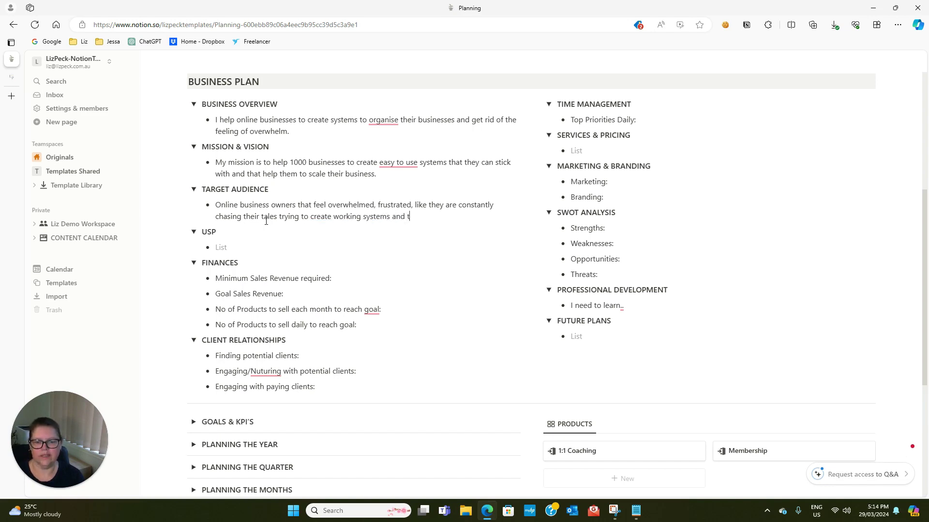
type("hey just can't get it right.")
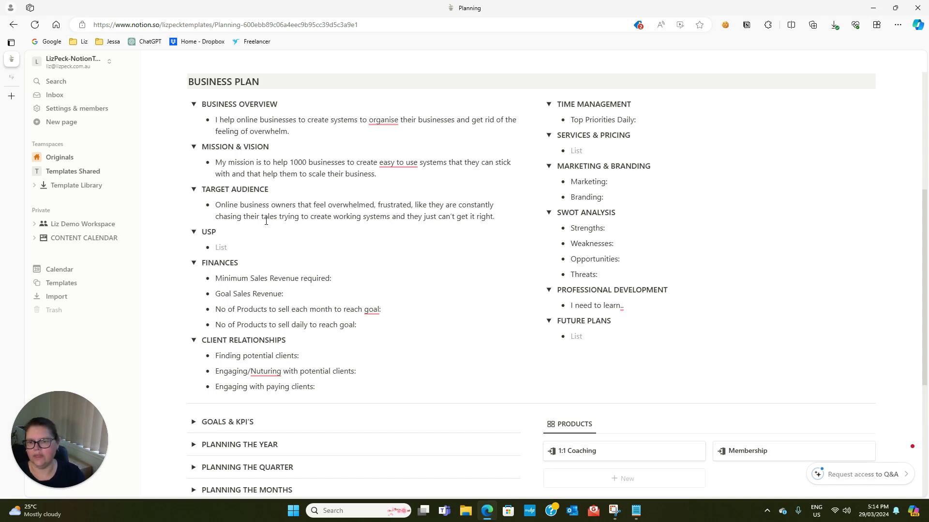
Enter the Finances figures: $20,000 Goal Sales Revenue and 137 sales at $147 per month
left_click(237, 251)
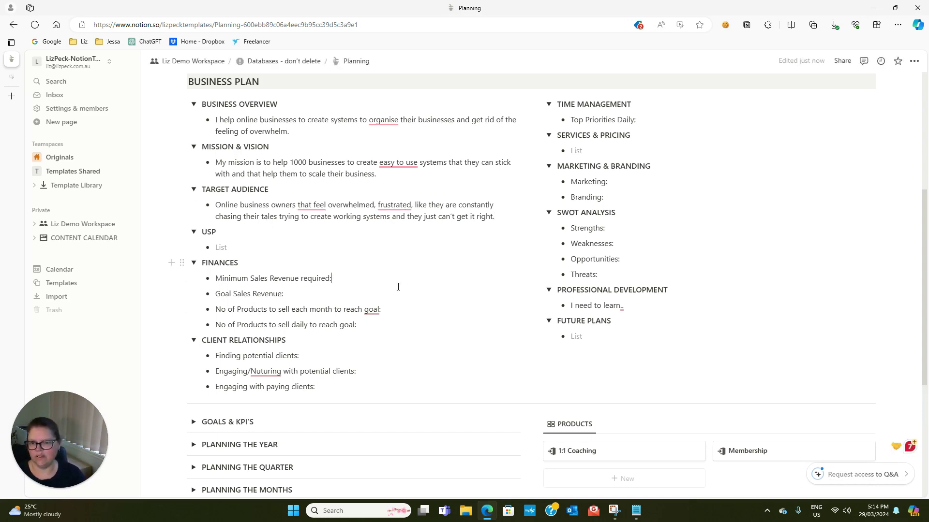
type("$")
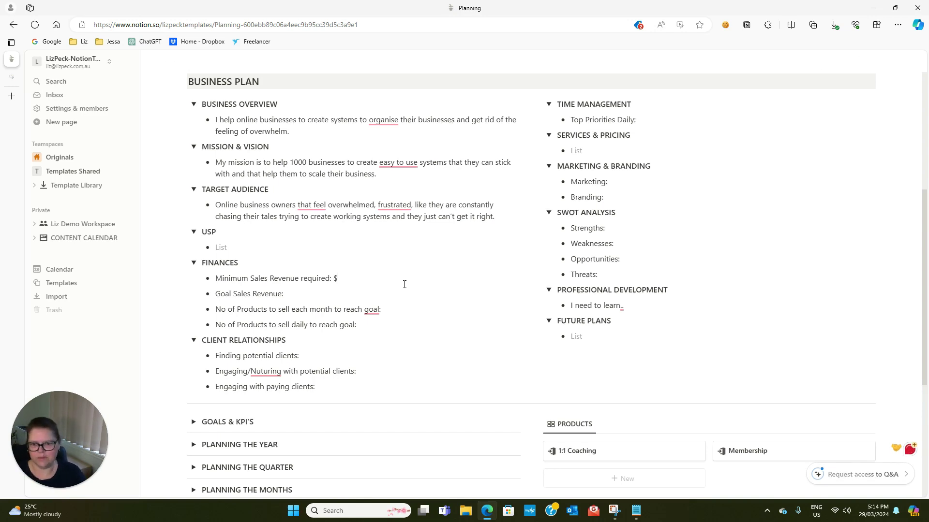
type(" $")
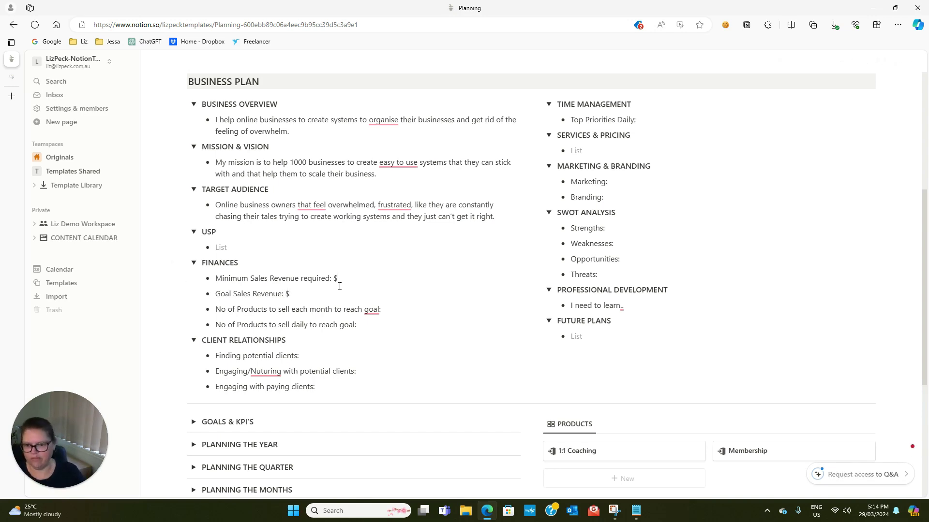
type("20")
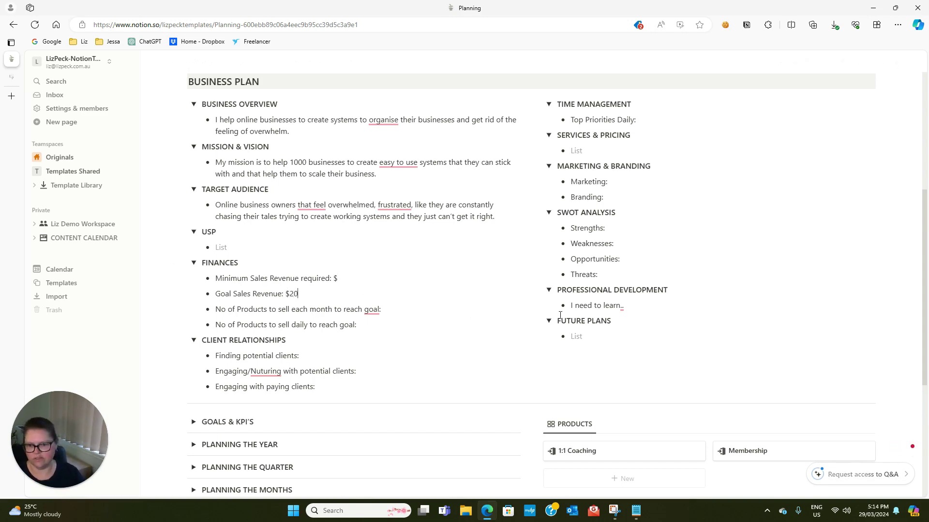
type(",00")
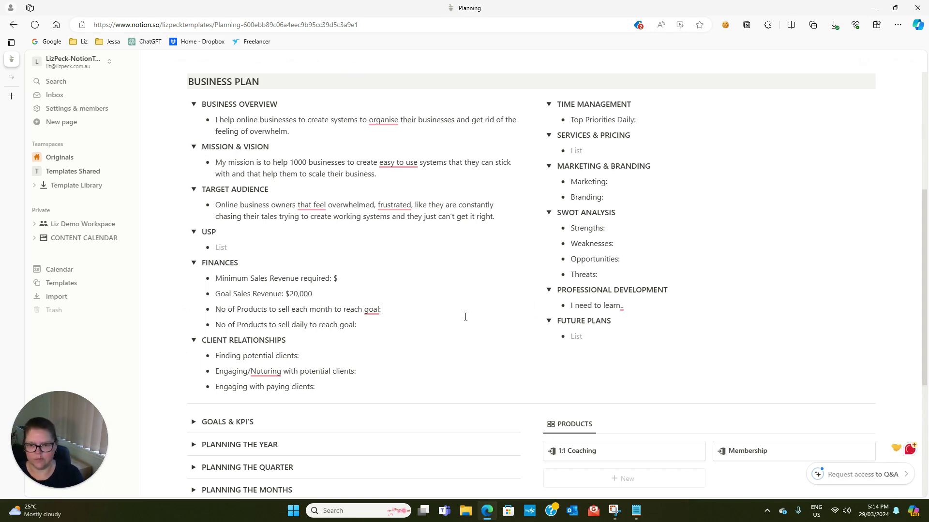
type(" 13")
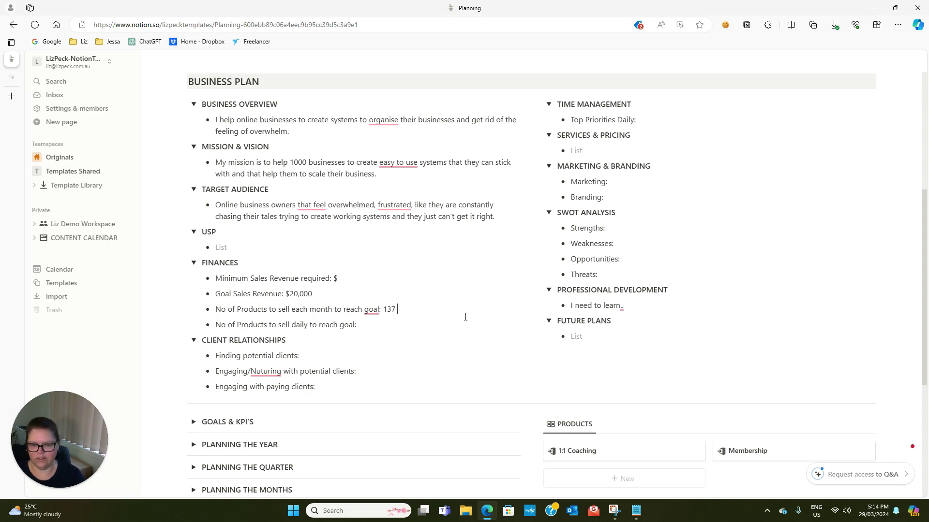
type("7 sales ")
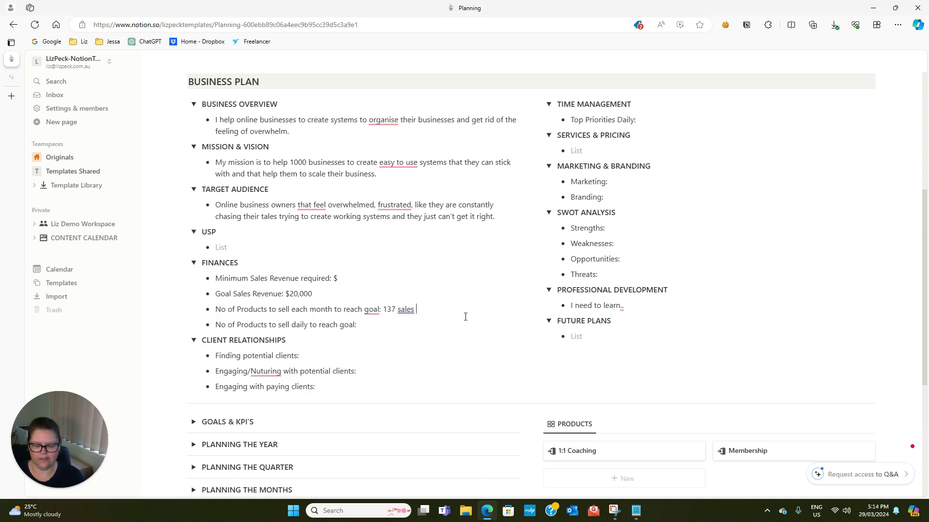
type("$ 147")
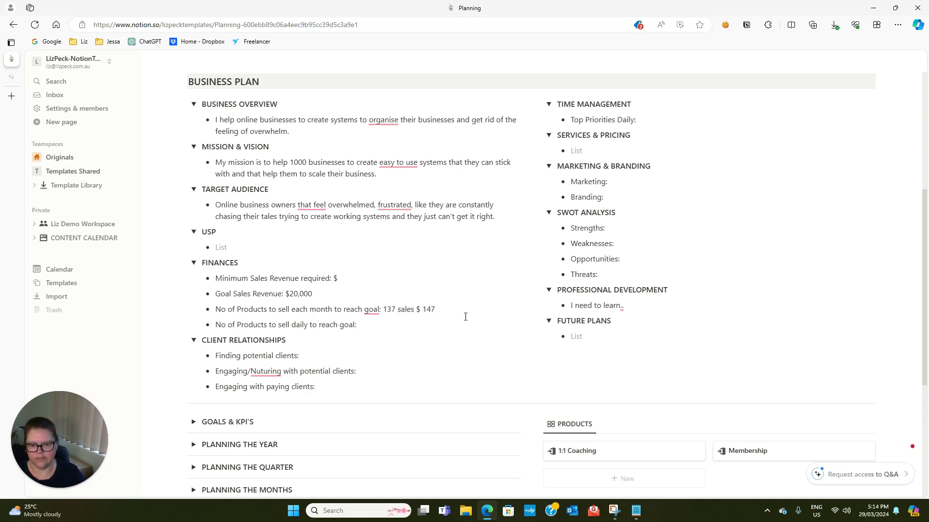
left_click(416, 309)
type("at")
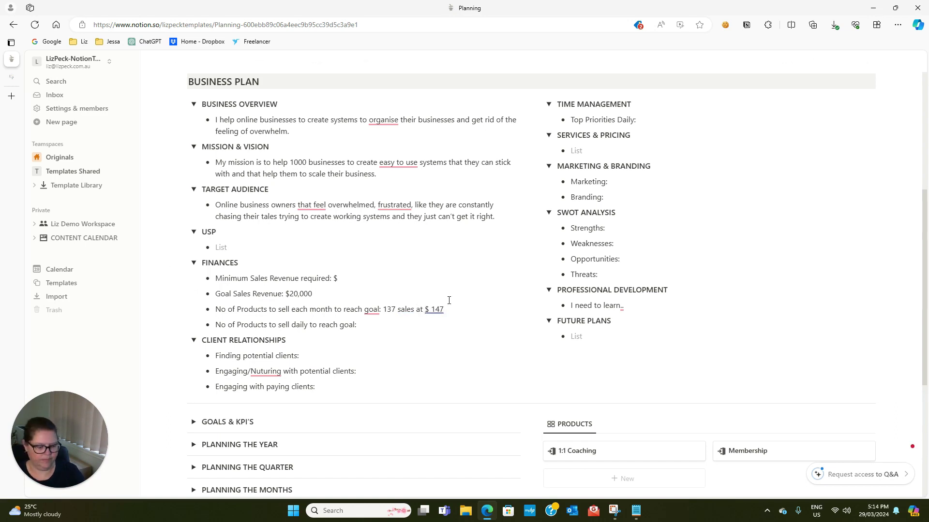
key("Right")
key("Delete")
left_click(369, 322)
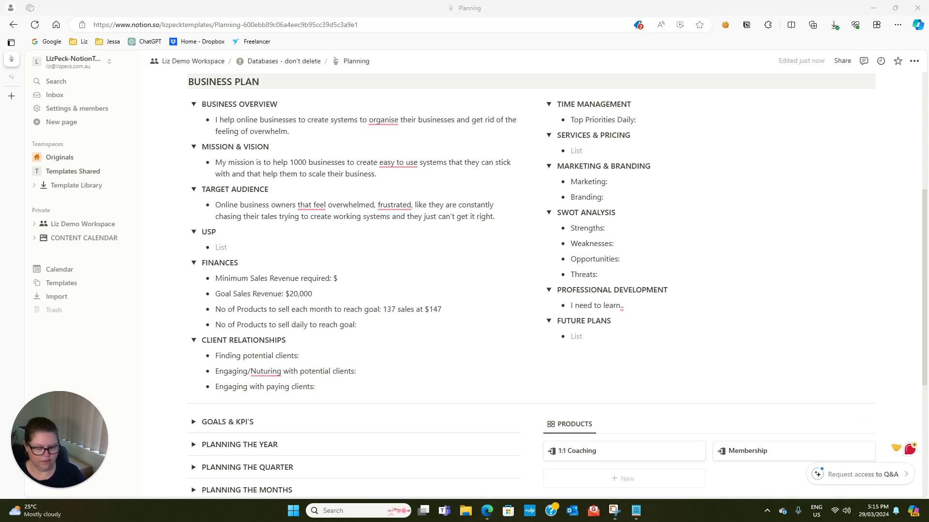
Work out 137 ÷ 31 in Calculator, giving 4.419354838709677 daily sales
key("XF86Calculator")
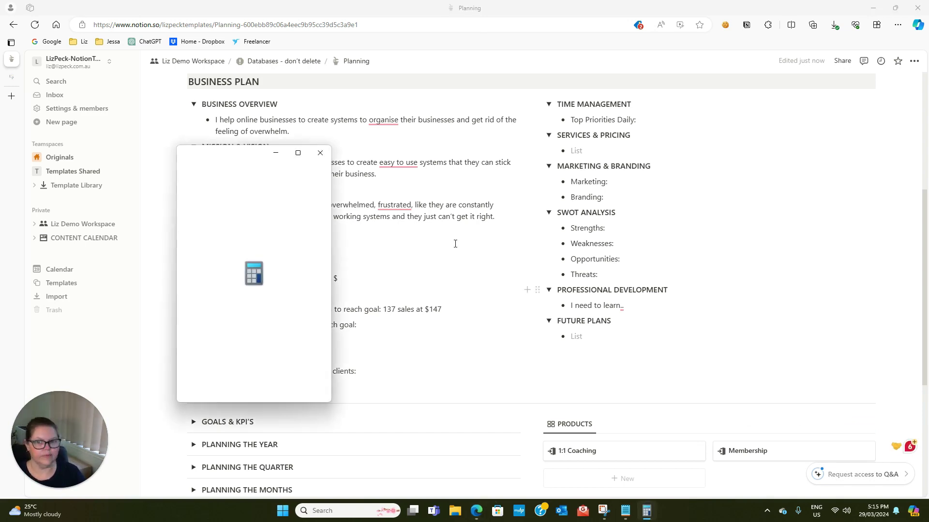
left_click_drag(227, 153, 489, 126)
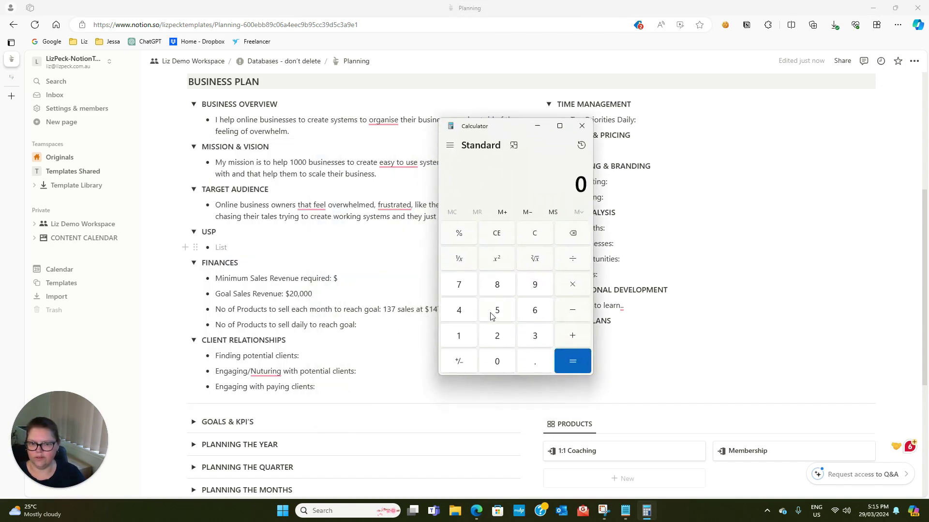
left_click(461, 336)
left_click(532, 336)
left_click(460, 285)
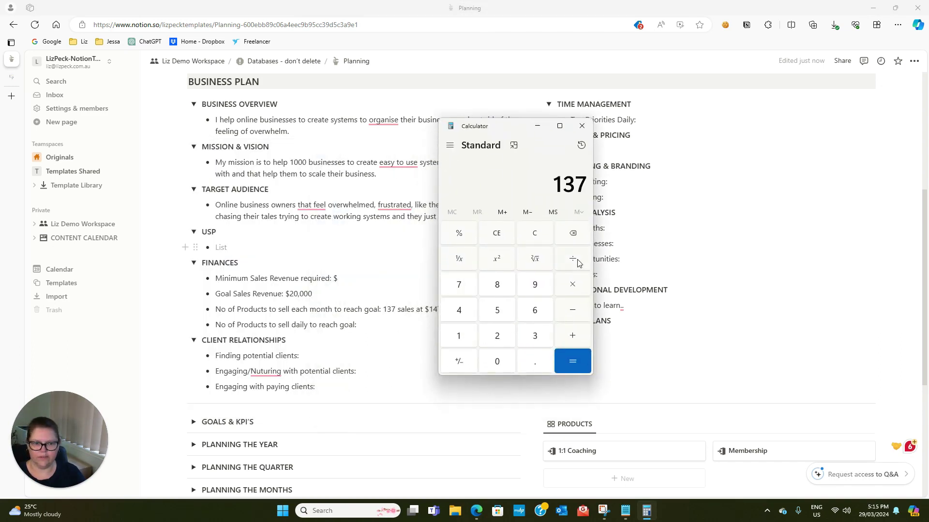
left_click(578, 260)
left_click(531, 339)
left_click(460, 336)
left_click(566, 356)
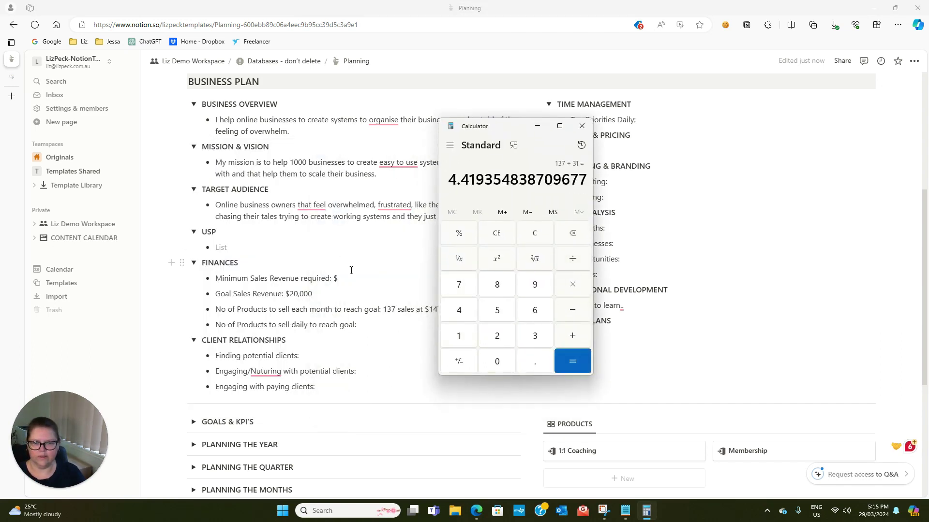
Set the daily goal to 5 sales per day and YouTube for finding potential clients
left_click(581, 126)
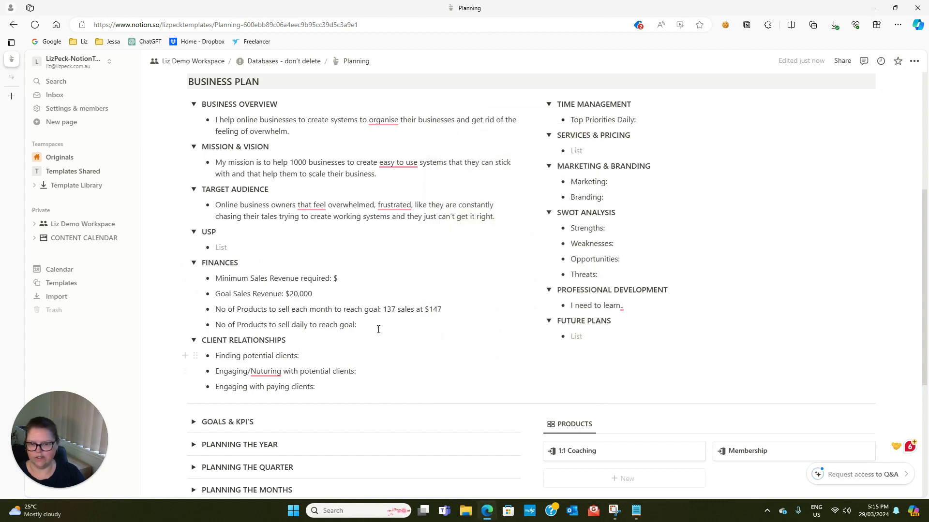
type("5")
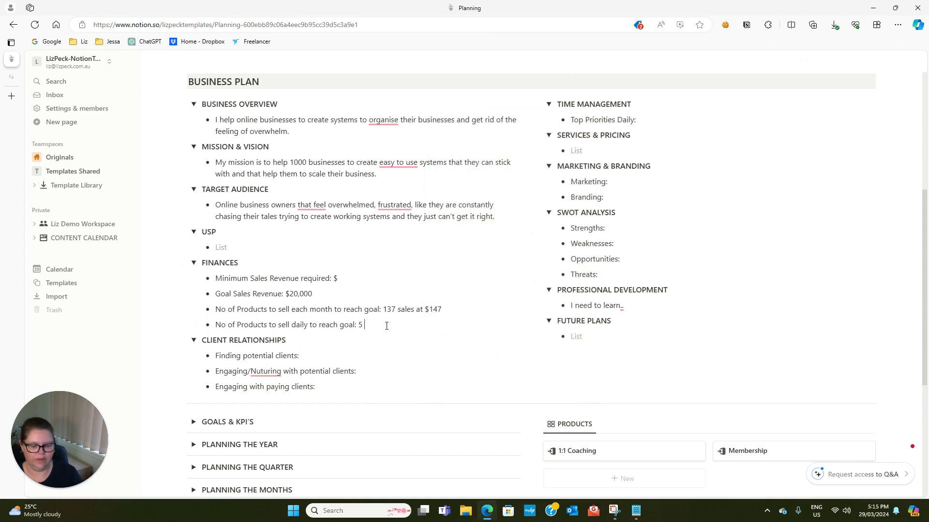
type(" sales per day")
left_click(349, 355)
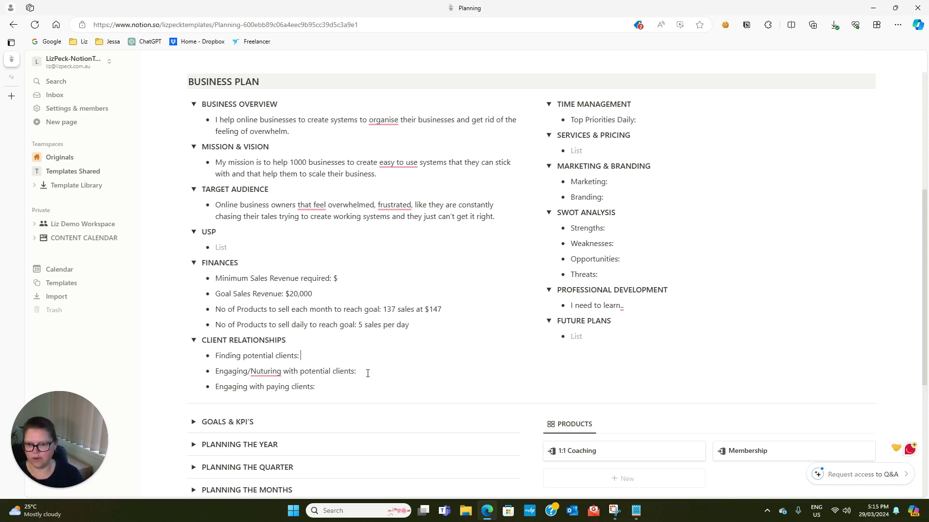
type("YouTube")
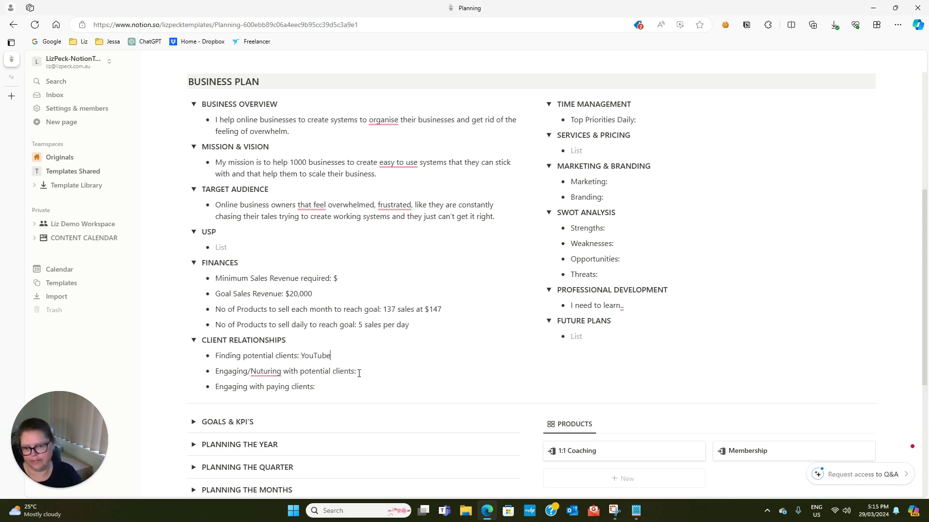
Enter 'Free Community & Email List' for engaging both potential and paying clients
left_click(383, 372)
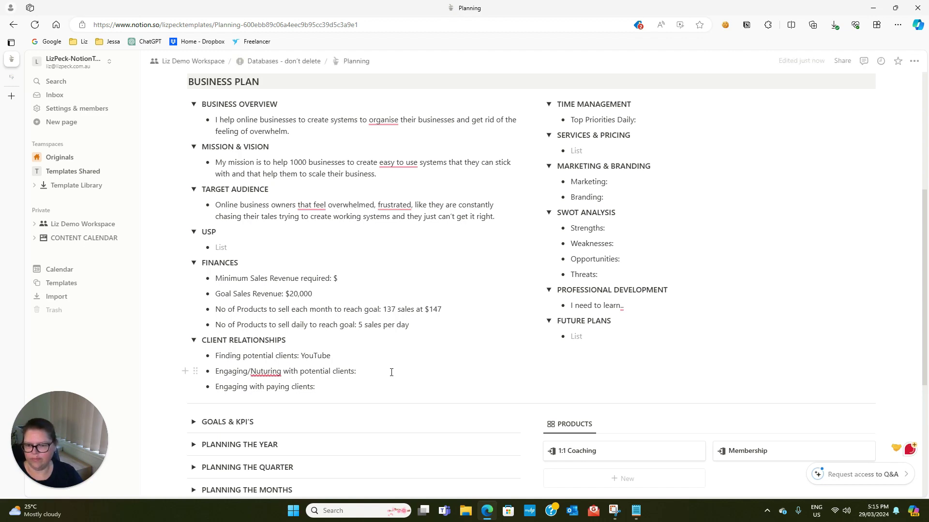
type("Free Cp")
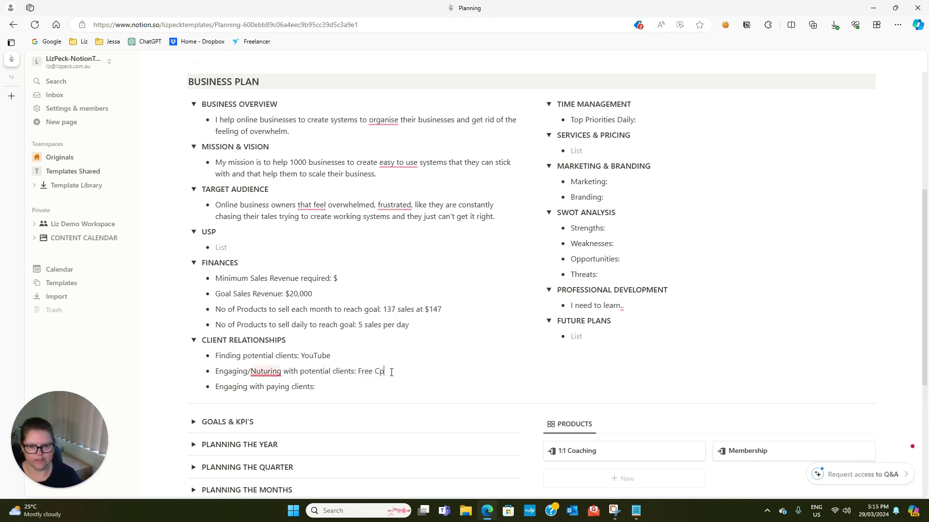
key("BackSpace")
type("ommunity")
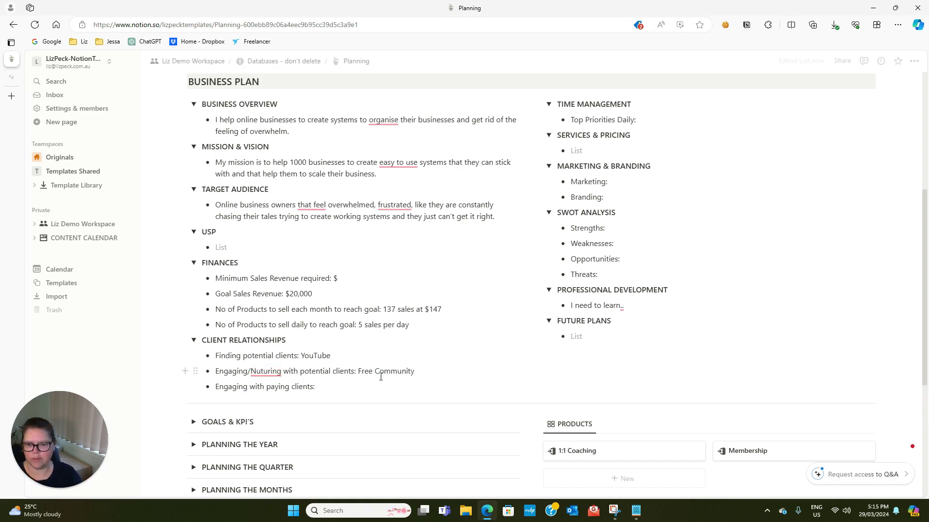
key("Down")
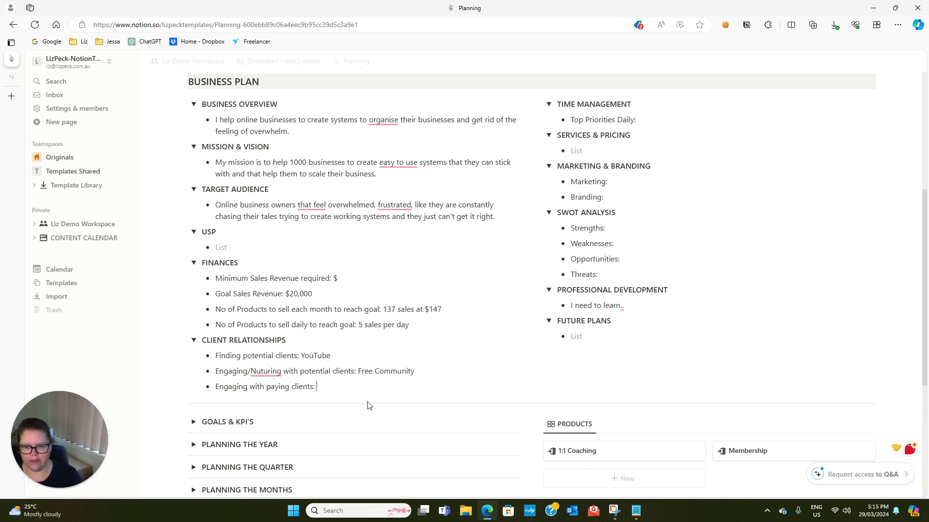
type("Free Communi")
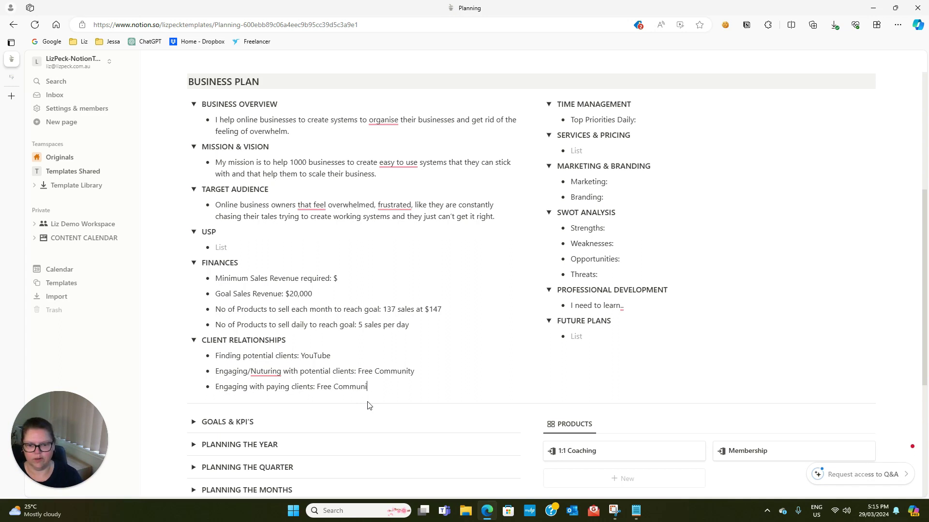
type("ty & Email List")
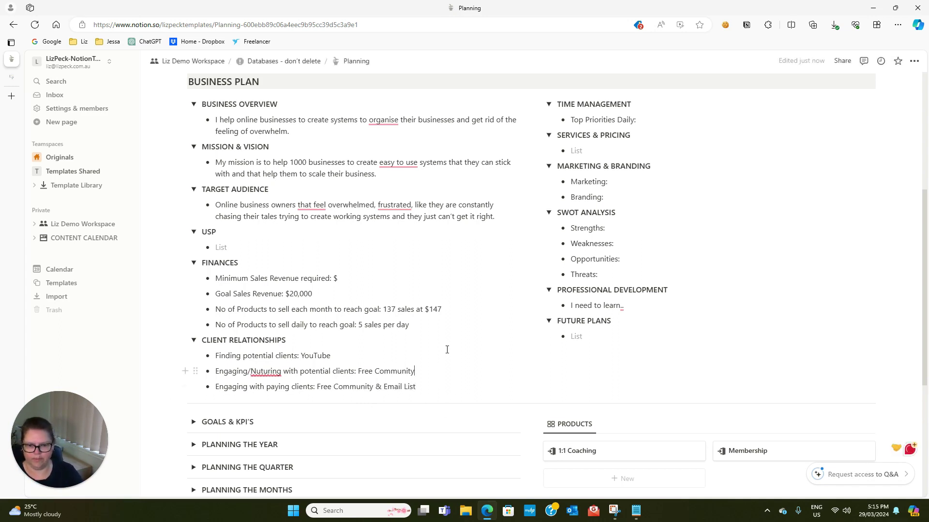
key("Up")
type("& Email List")
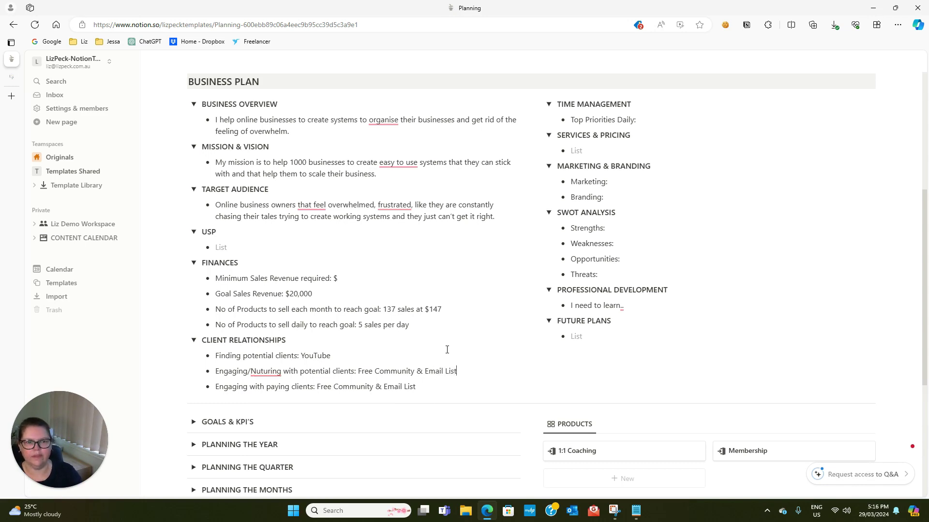
Add daily priorities 'YouTube Videos' and 'Help our clients', and list Notion Workspace at $147aud ($95usd)
left_click(707, 126)
type("YouTube Videos")
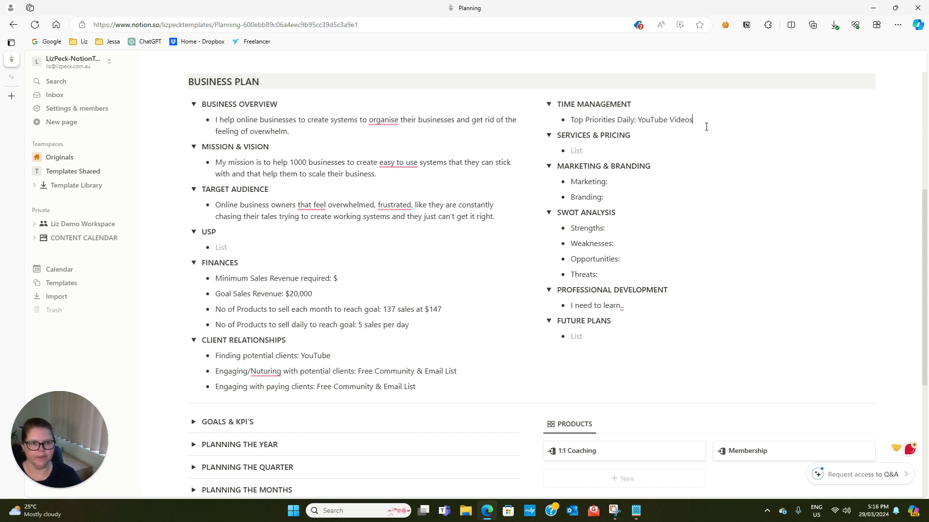
key("Return")
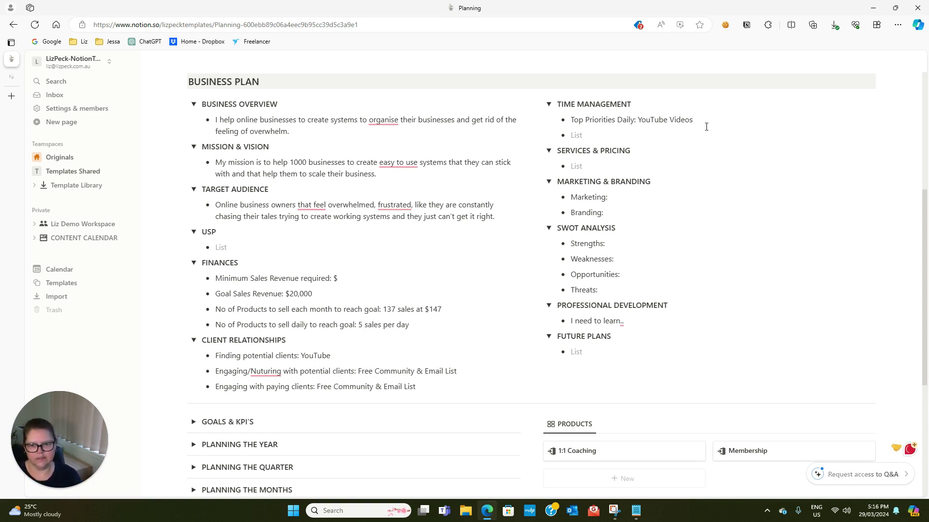
type("Help o")
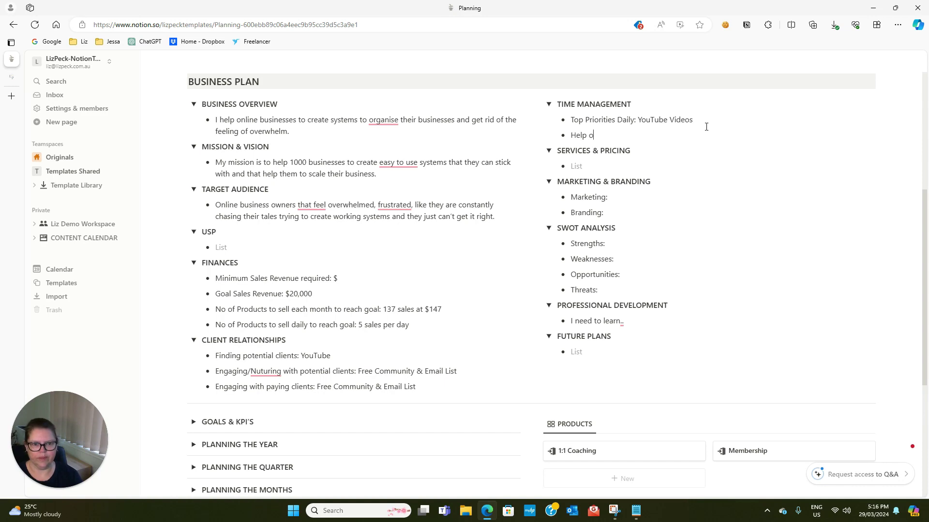
type("ur clients")
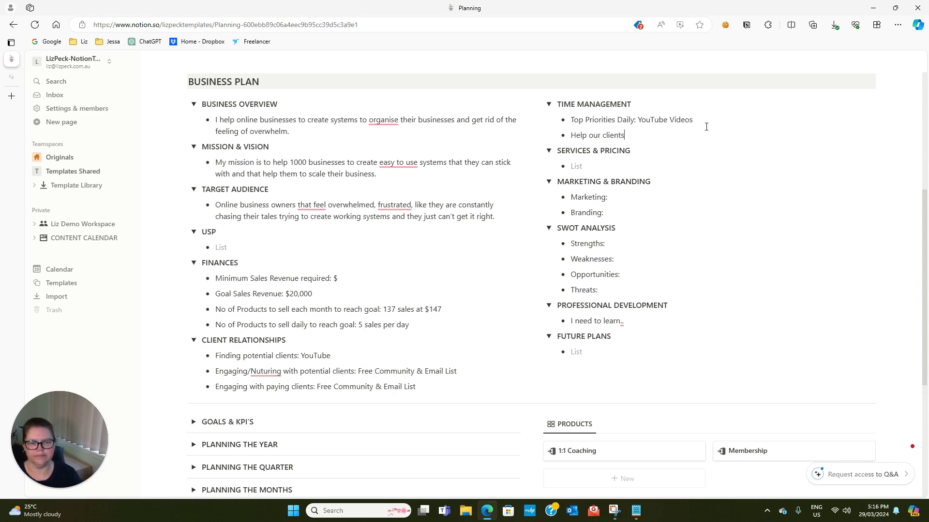
left_click(661, 173)
type("Notion Works")
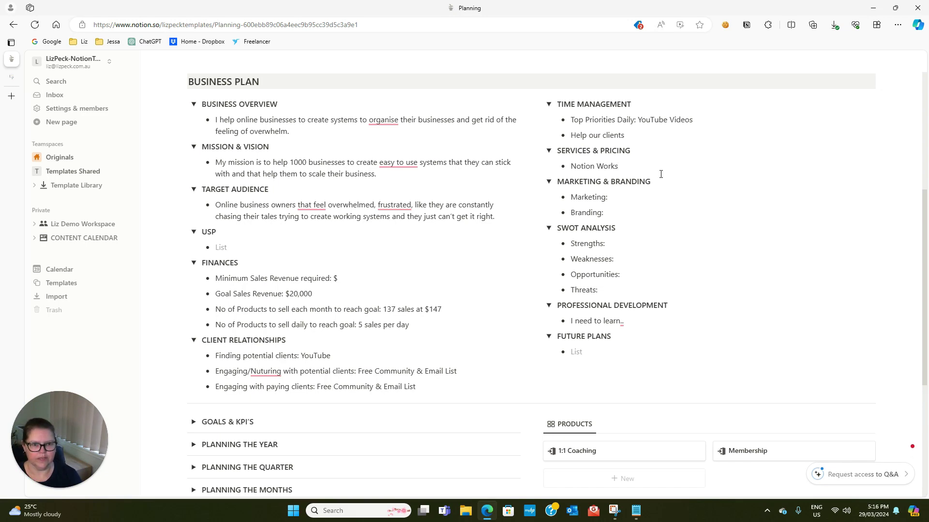
type("pace $")
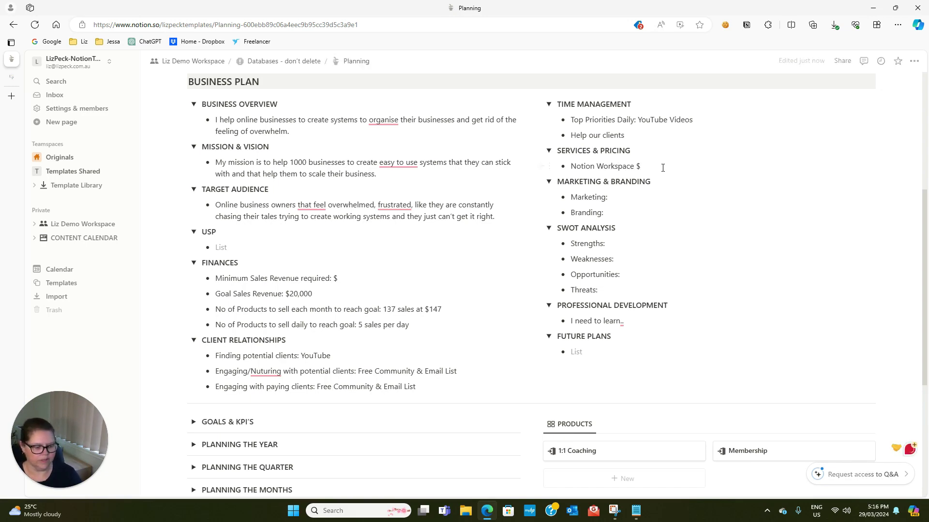
type("147")
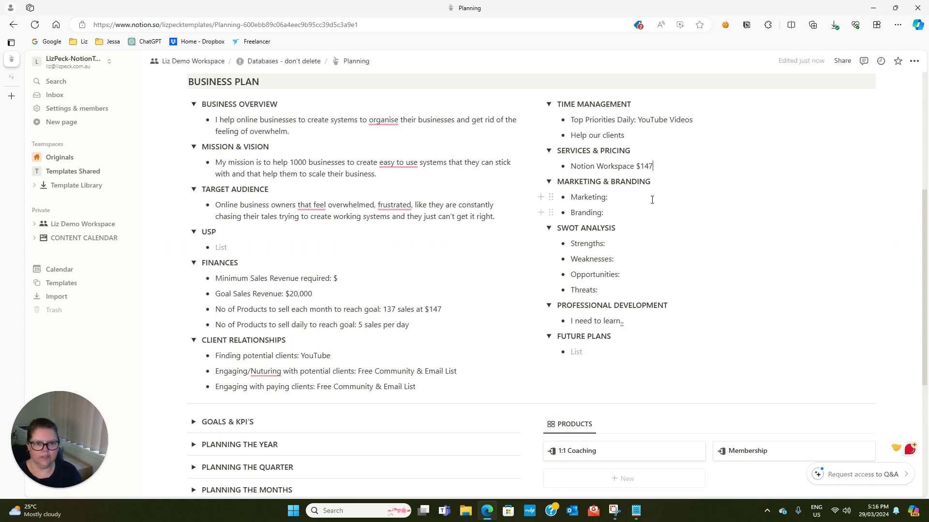
type("aud")
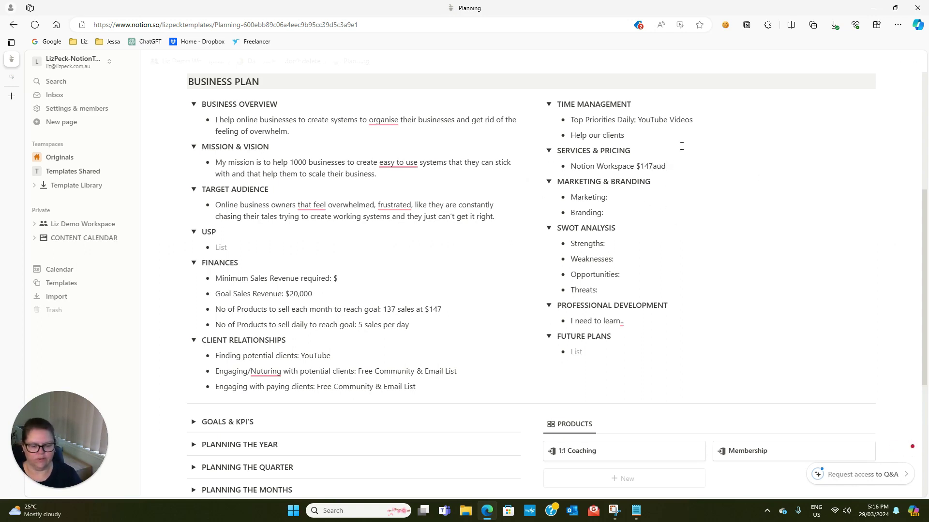
type(" ($95u")
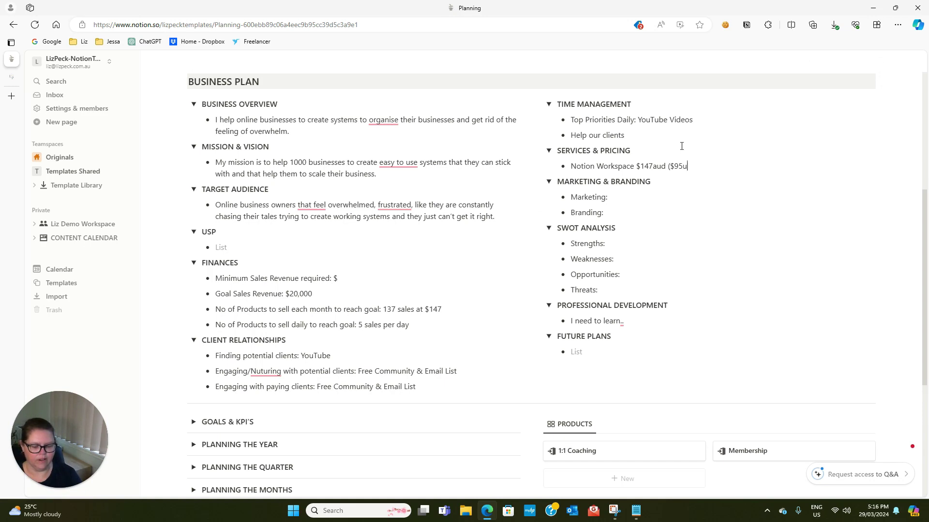
type("sd)")
Enter YouTube for Marketing and 'Calm, Coastal, Hamptons Style' for Branding
key("Down")
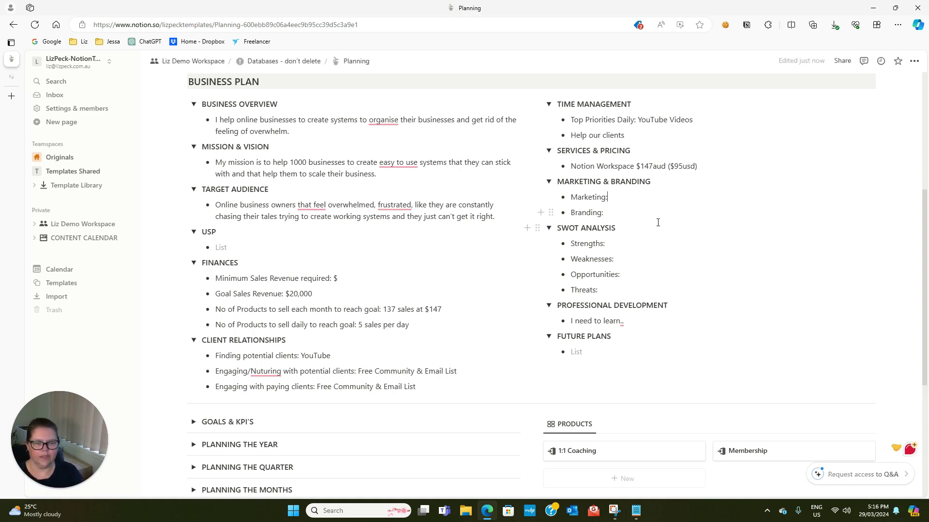
type("YouTube")
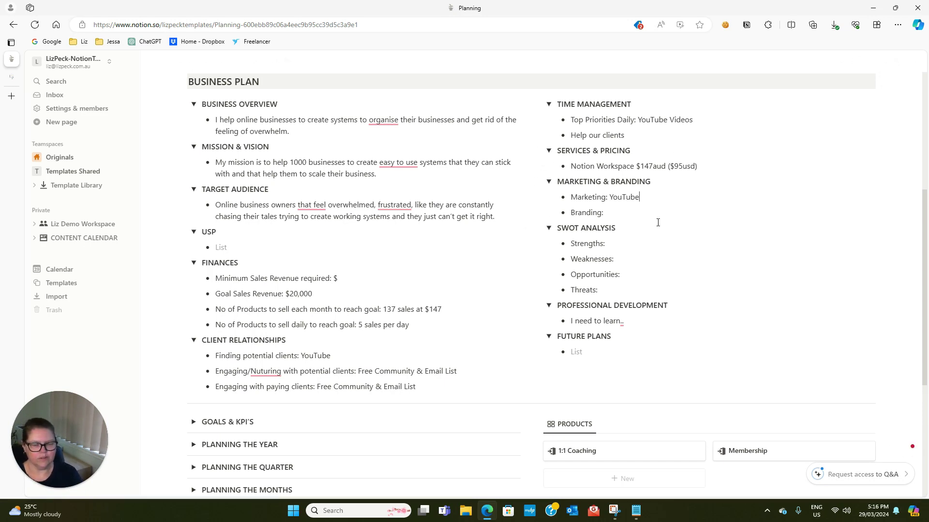
left_click(621, 213)
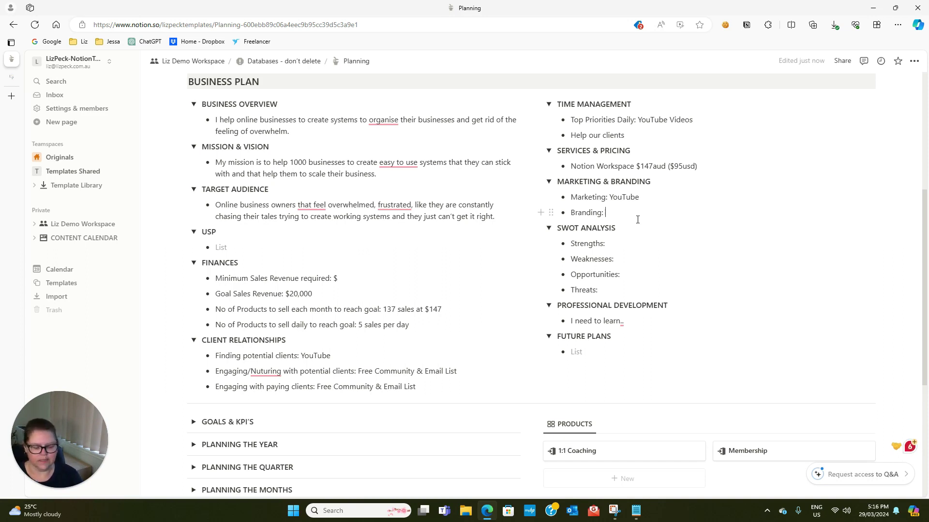
type("Calm, Coa")
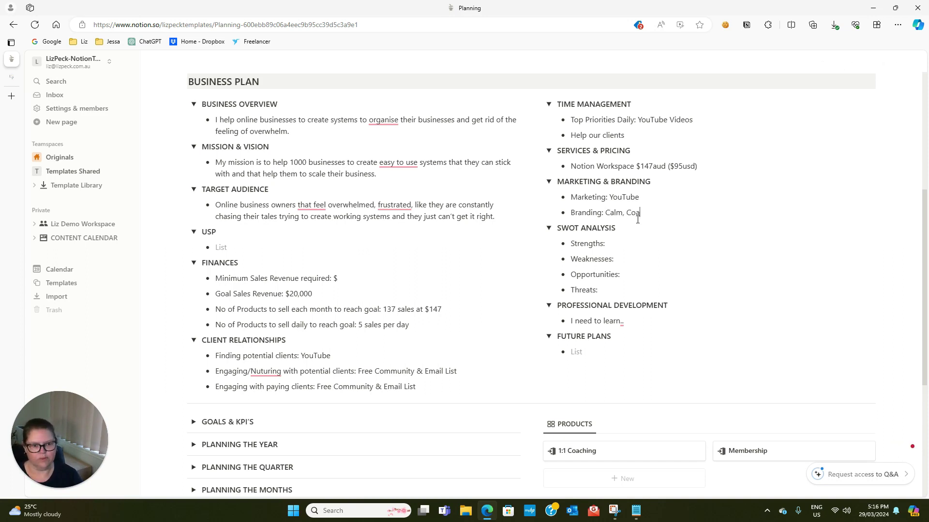
type("stal, ")
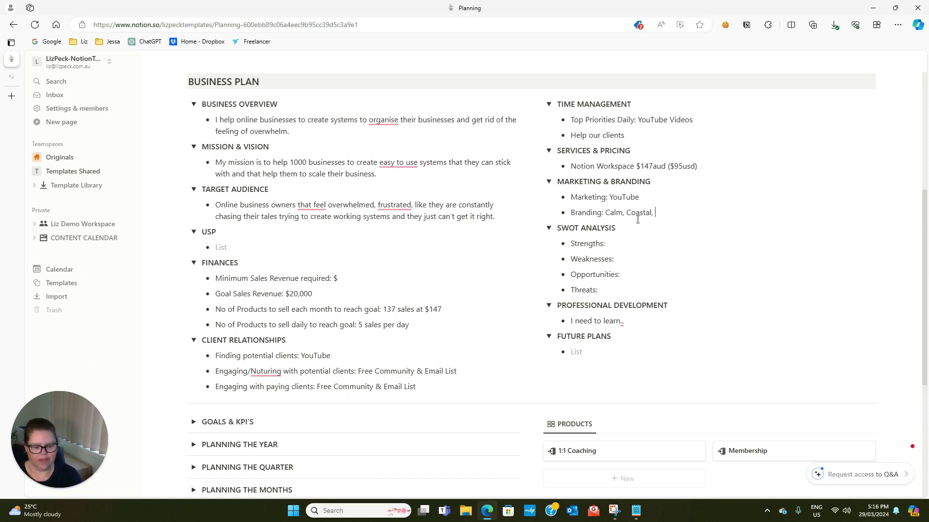
type("Hamptons Style.")
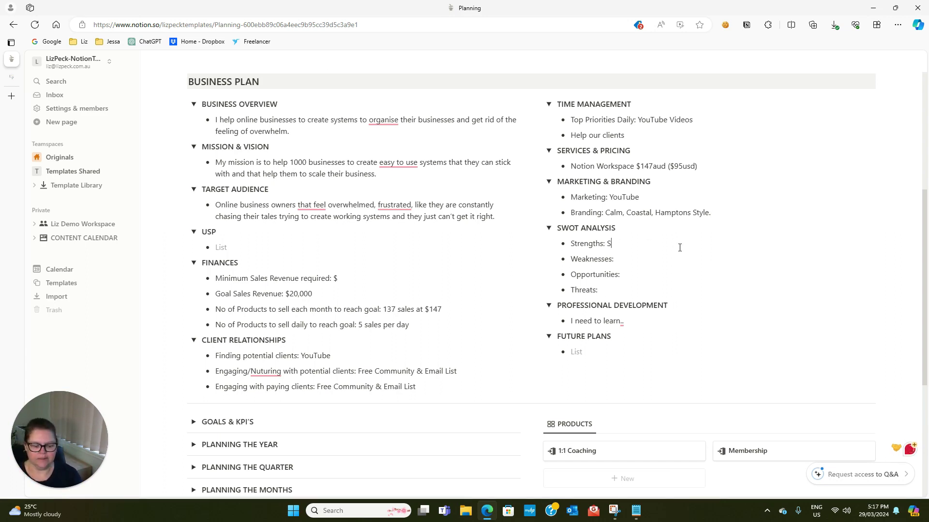
Fill SWOT strengths (systems, computer programs, helping people), weakness confidence, and community-support opportunity
type("ystems, c")
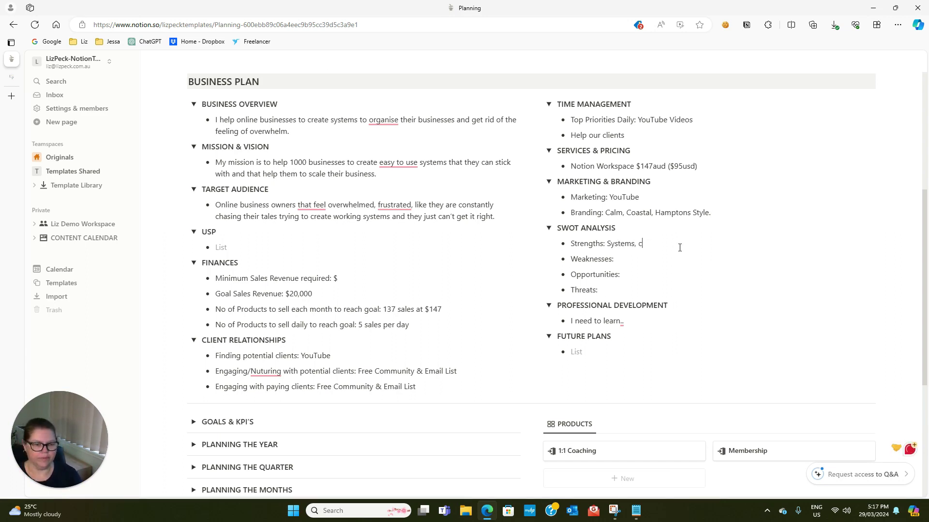
type("omputer programs")
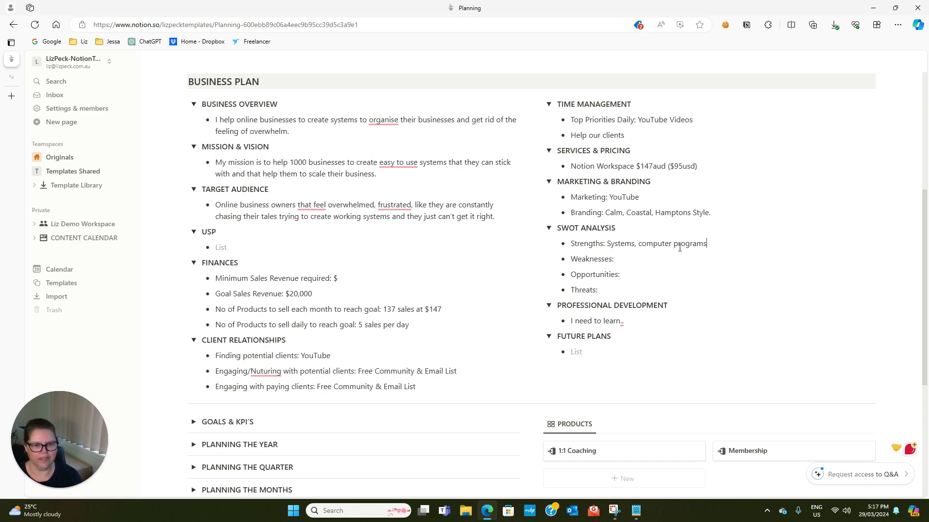
type(",")
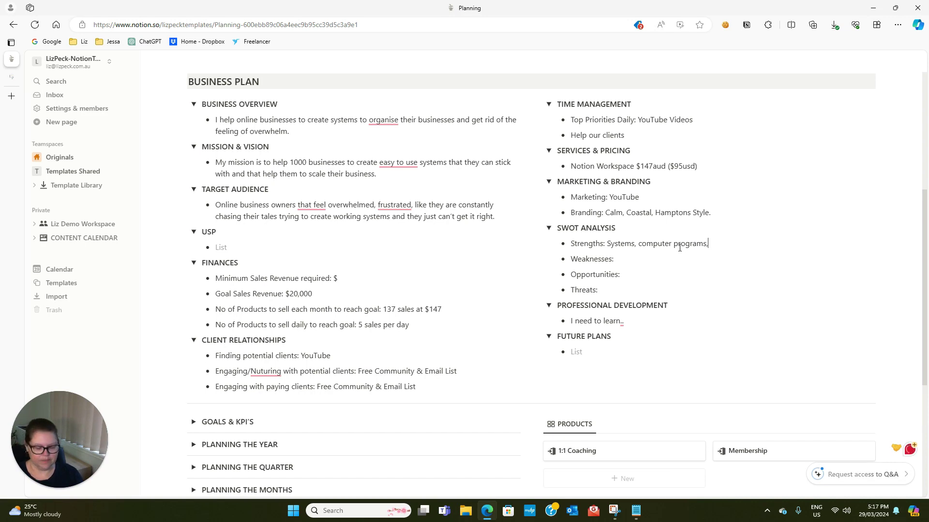
type(" helping people")
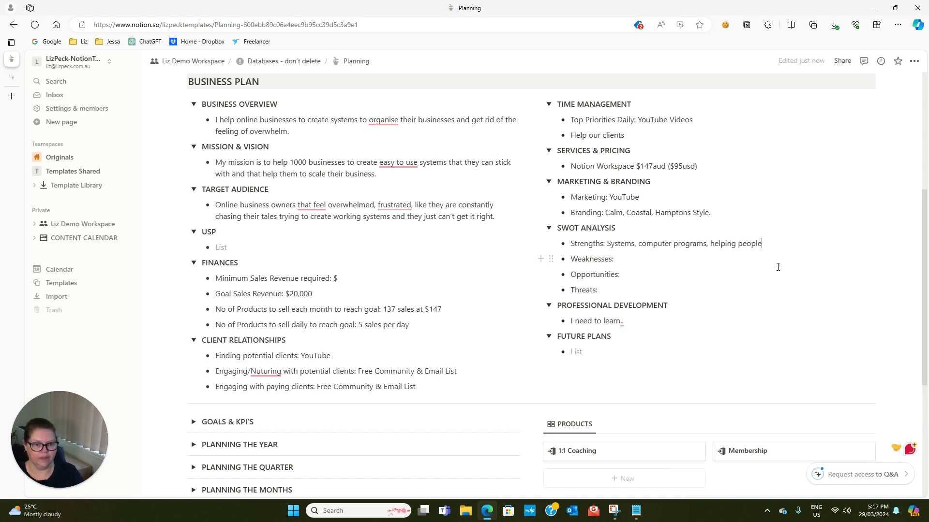
left_click(647, 257)
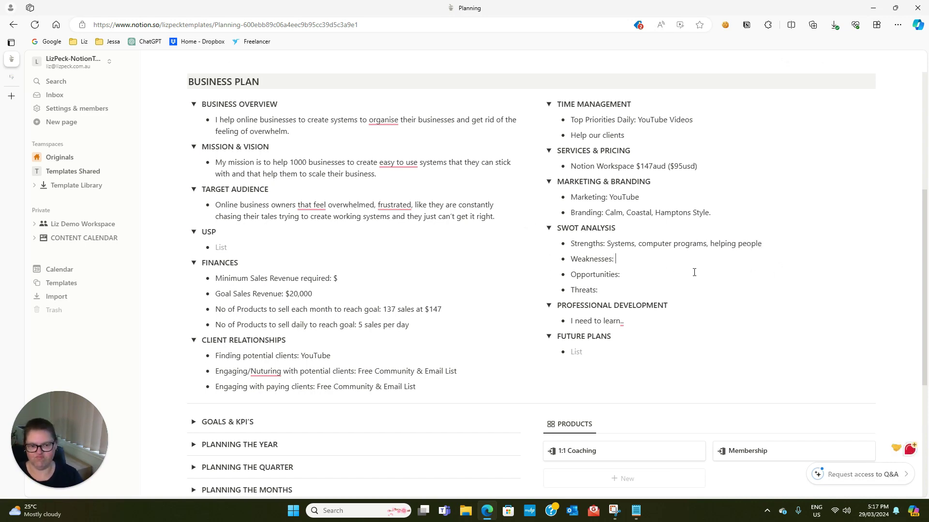
type("confidence")
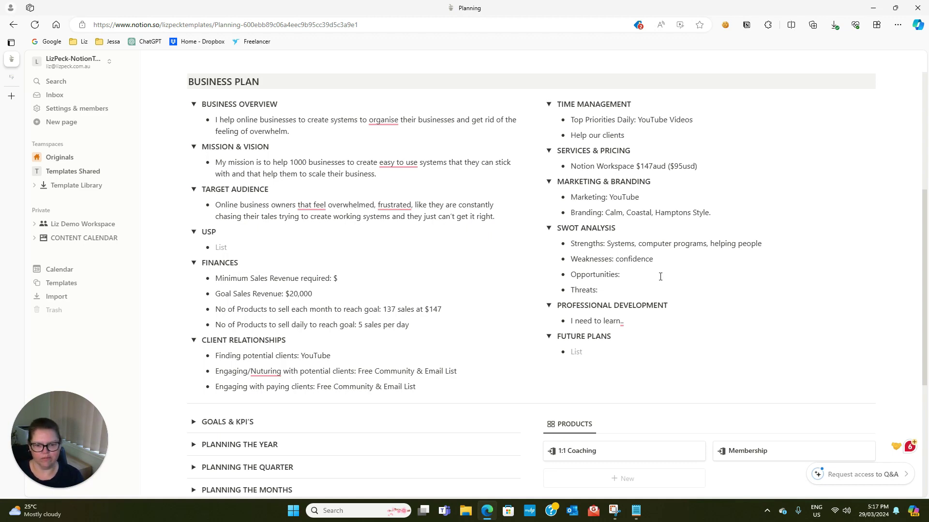
type("community")
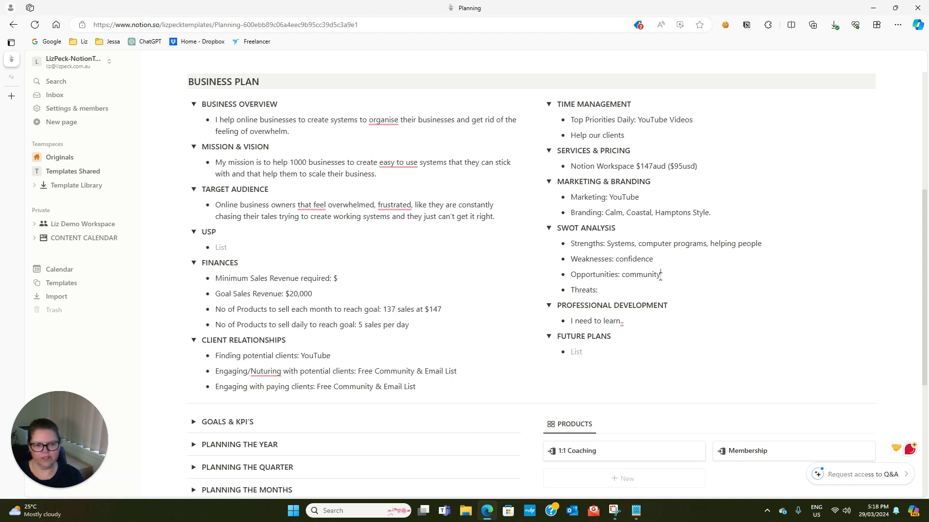
type(" support in the co")
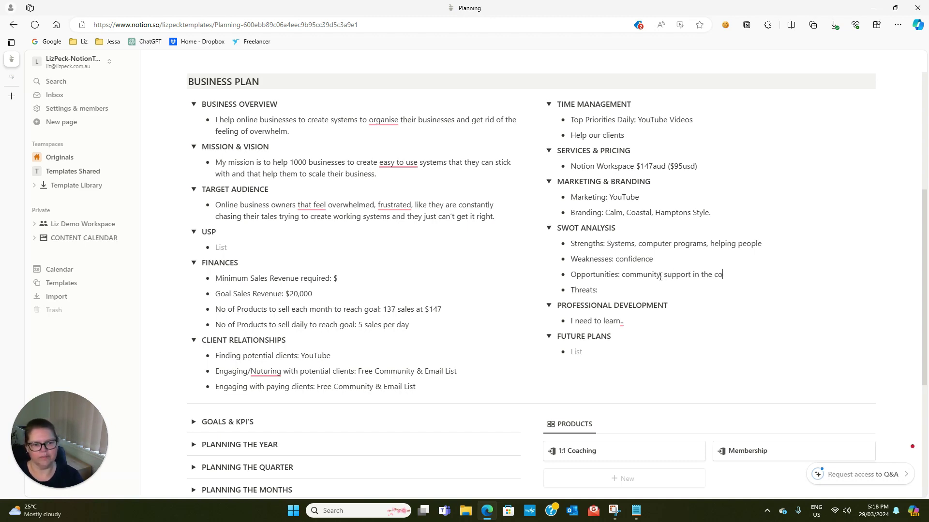
type("mmunity and then m")
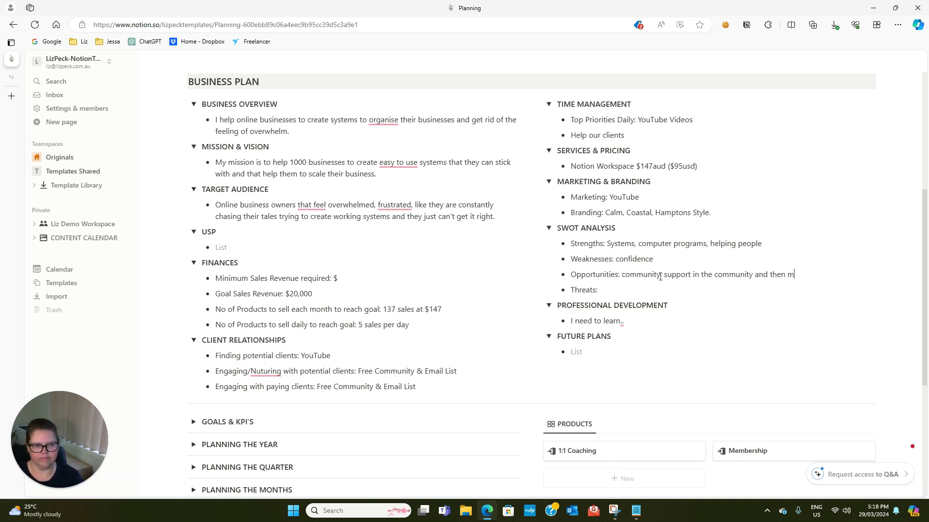
type("aking offers")
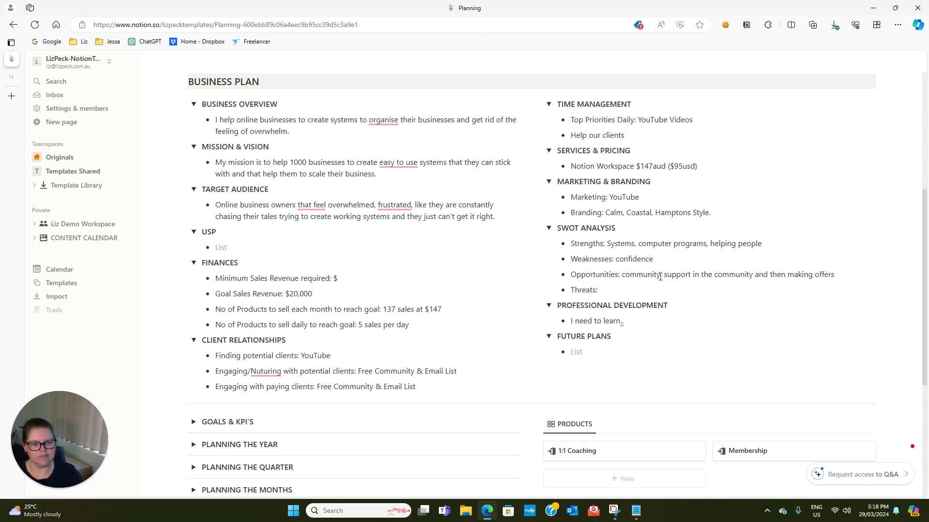
Enter the SWOT threat 'AI? If notion changed their system.'
left_click(613, 289)
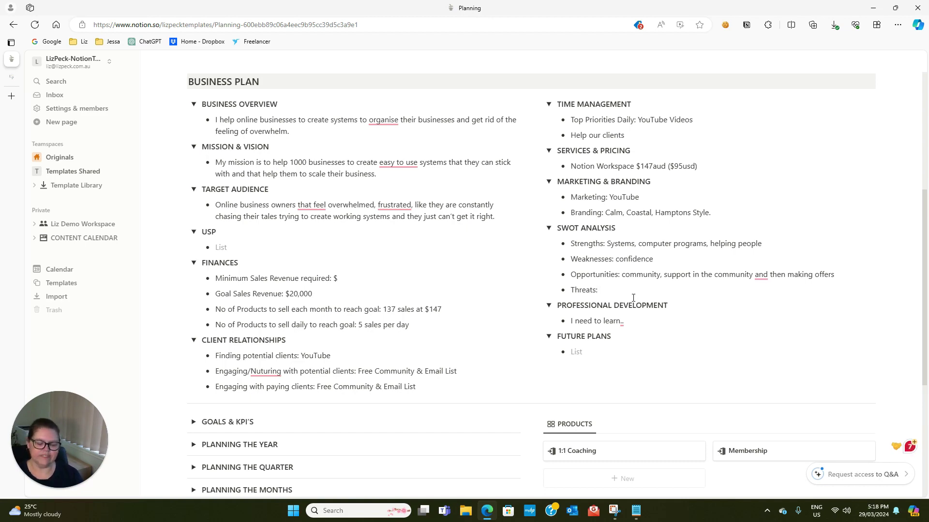
type("Al")
type("?")
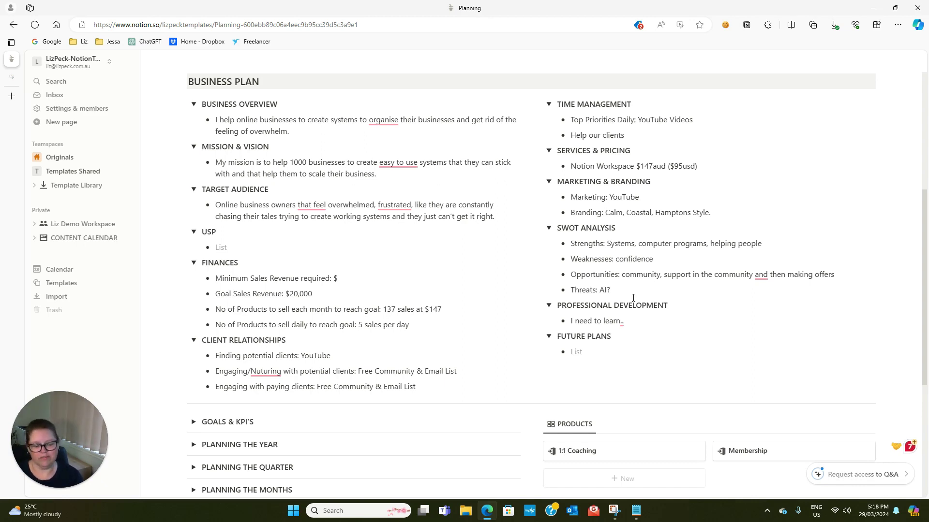
type("If notion chang")
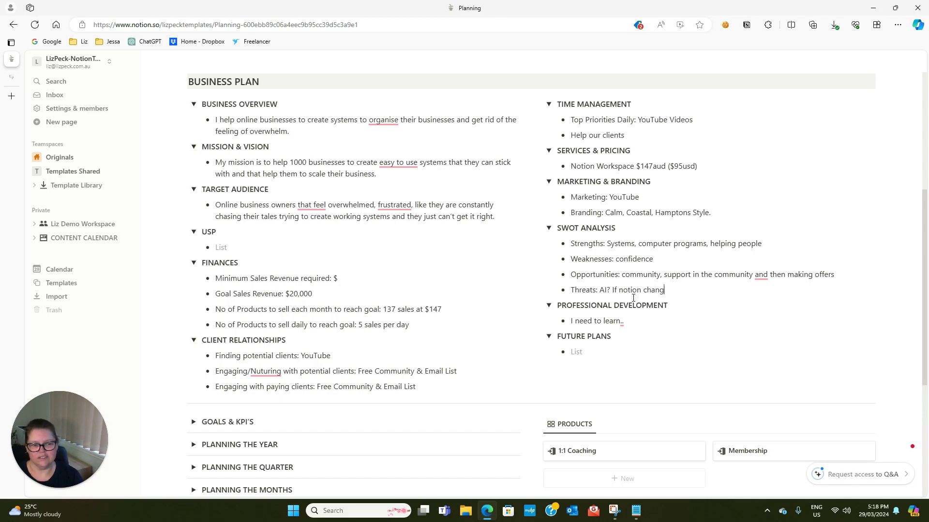
type("ed their system.")
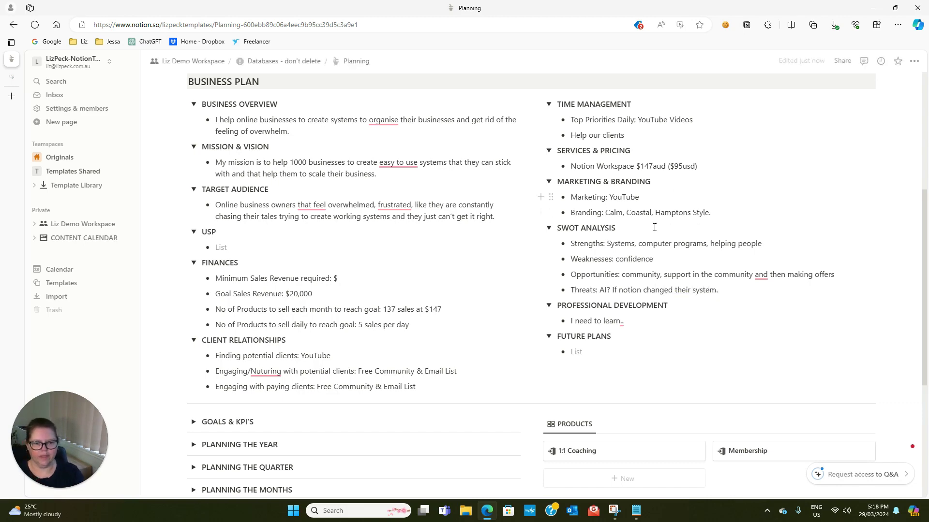
scroll(633, 290, "down", 1)
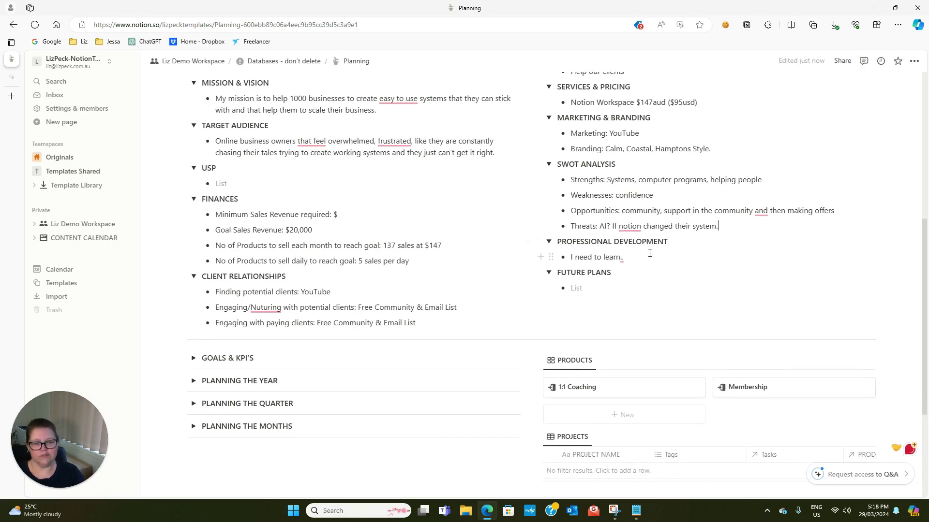
List 'work on my confidence' and traffic generation for development, and 'Building community' as a future plan
left_click(649, 261)
key("BackSpace")
key("BackSpace")
key("BackSpace")
key("BackSpace")
key("BackSpace")
key("BackSpace")
key("BackSpace")
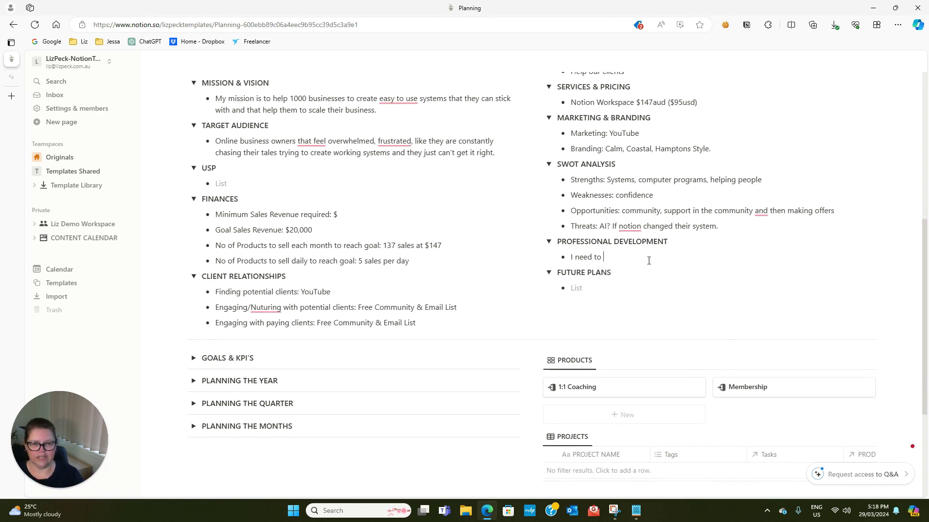
type("work on my con")
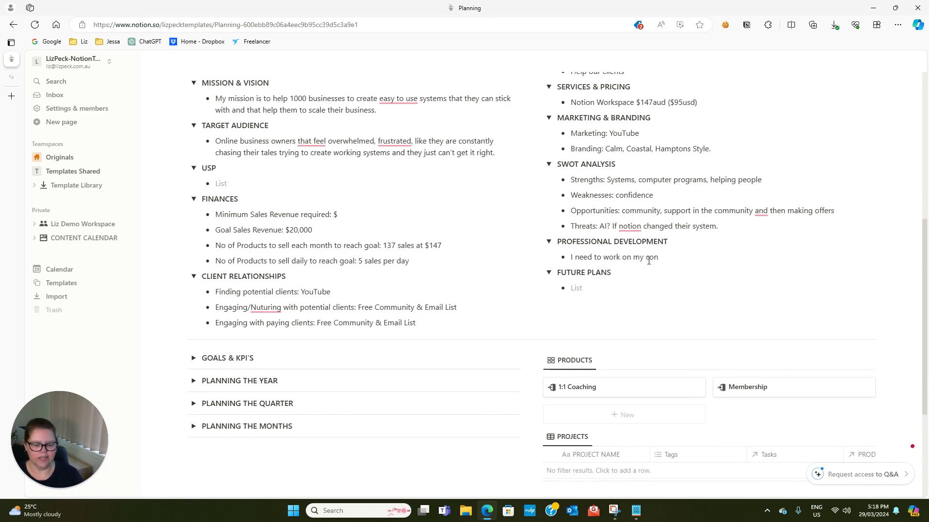
type("fidence")
key("Return")
type("I need")
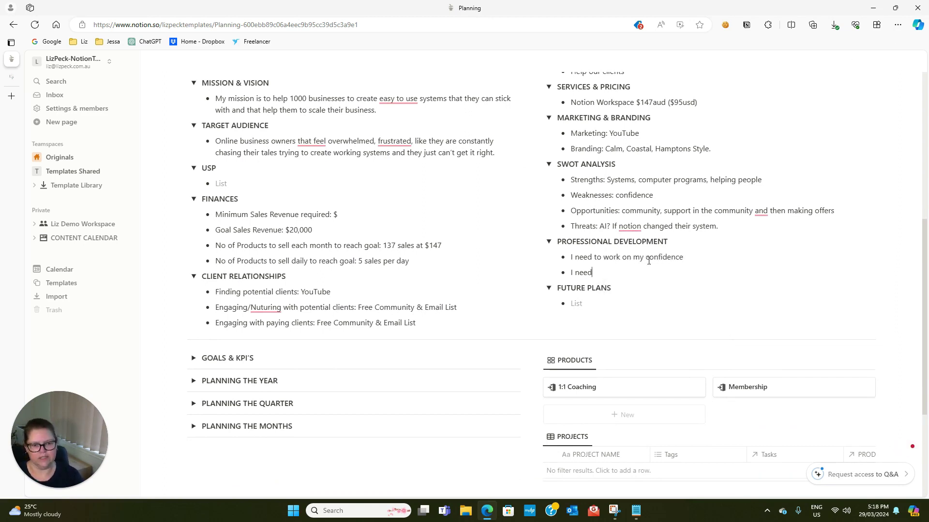
type(" to work on traffic g")
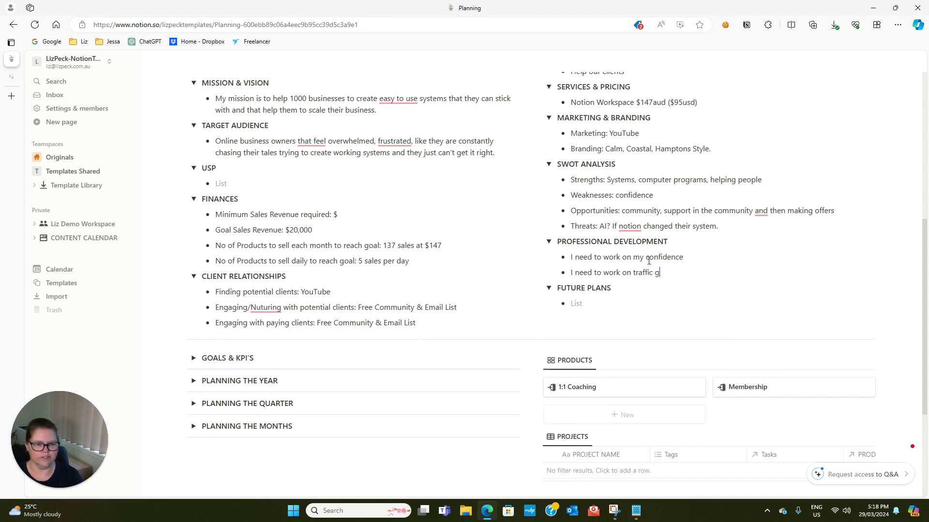
type("eneration")
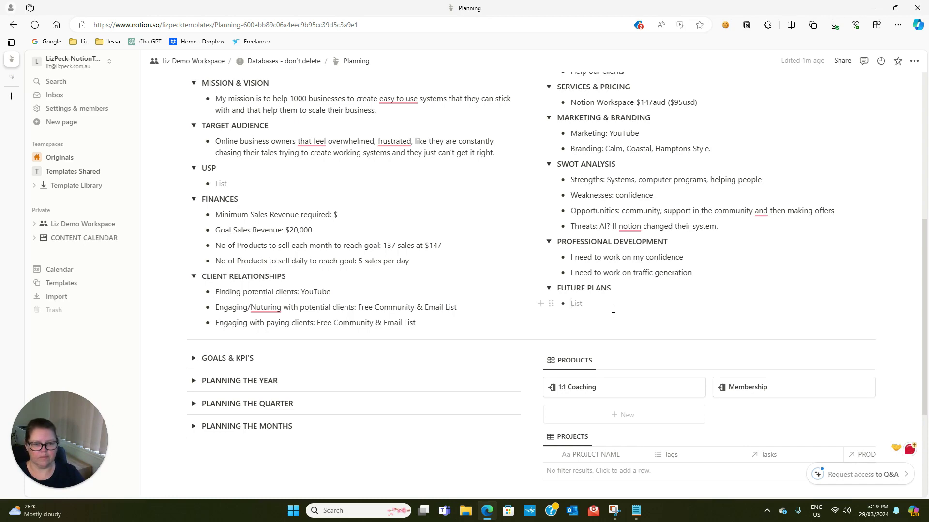
type("Building community")
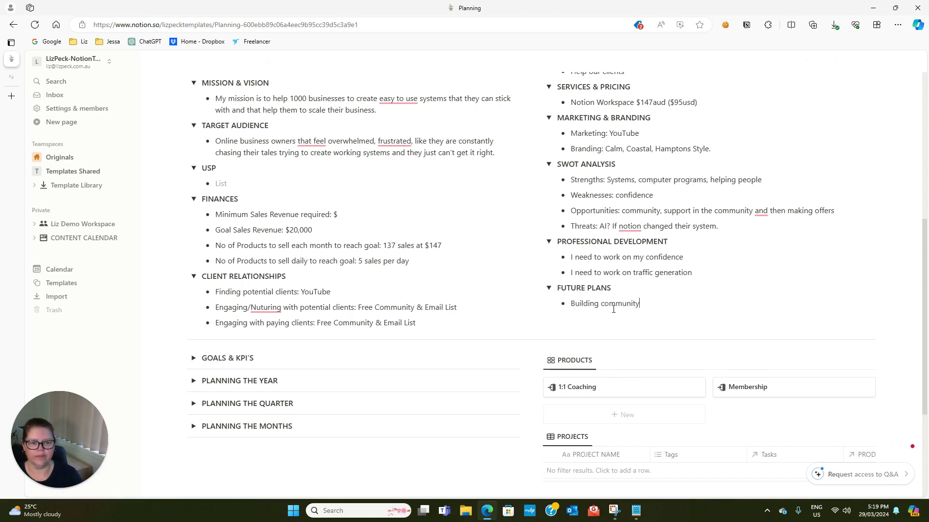
scroll(532, 280, "up", 4)
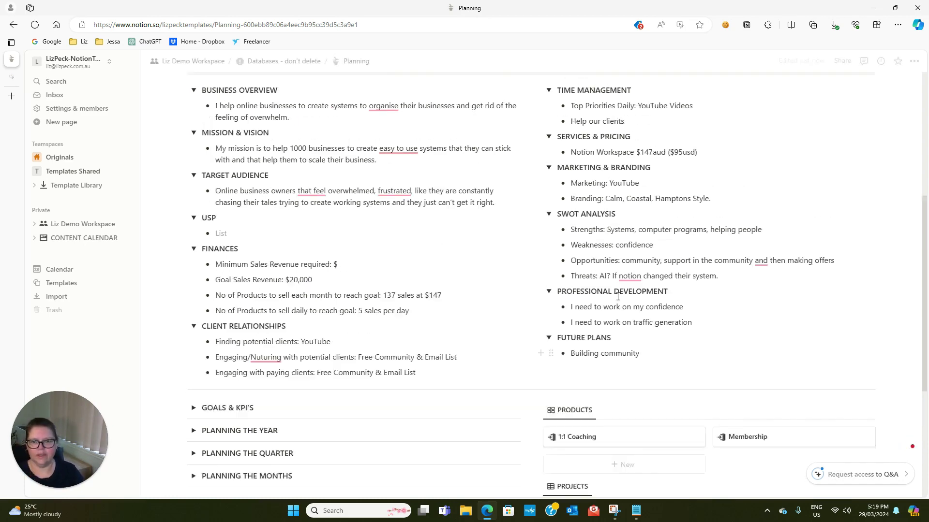
scroll(509, 275, "down", 1)
Collapse all twelve Business Plan sections, from Business Overview through Future Plans
left_click(194, 169)
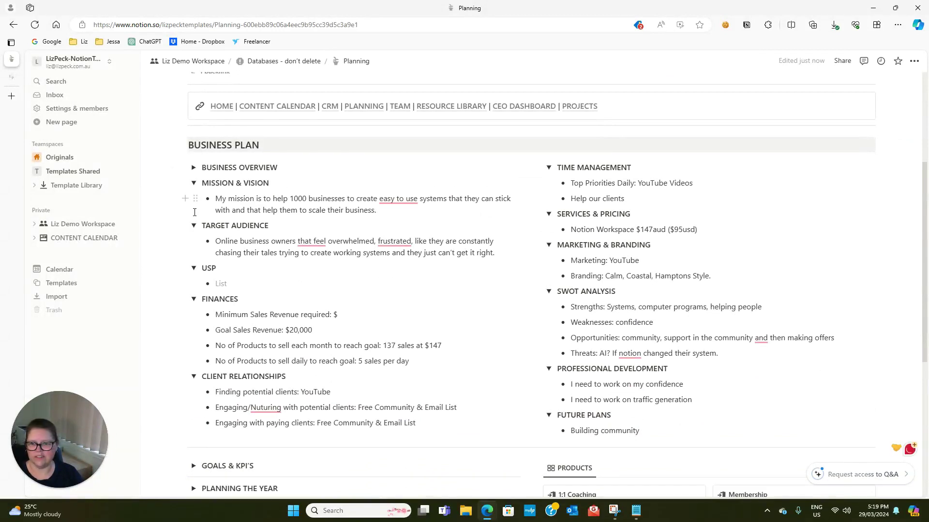
left_click(194, 183)
left_click(193, 199)
left_click(194, 214)
left_click(194, 230)
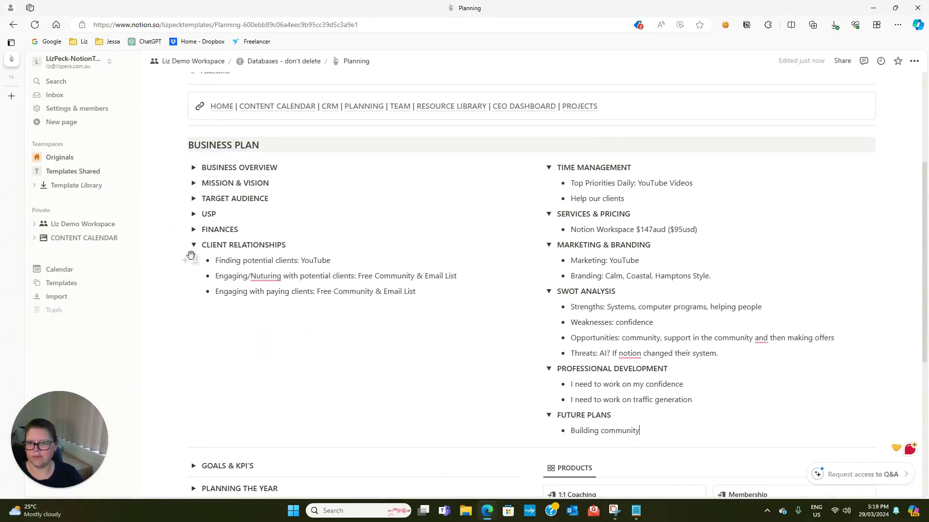
left_click(193, 245)
left_click(548, 167)
left_click(549, 183)
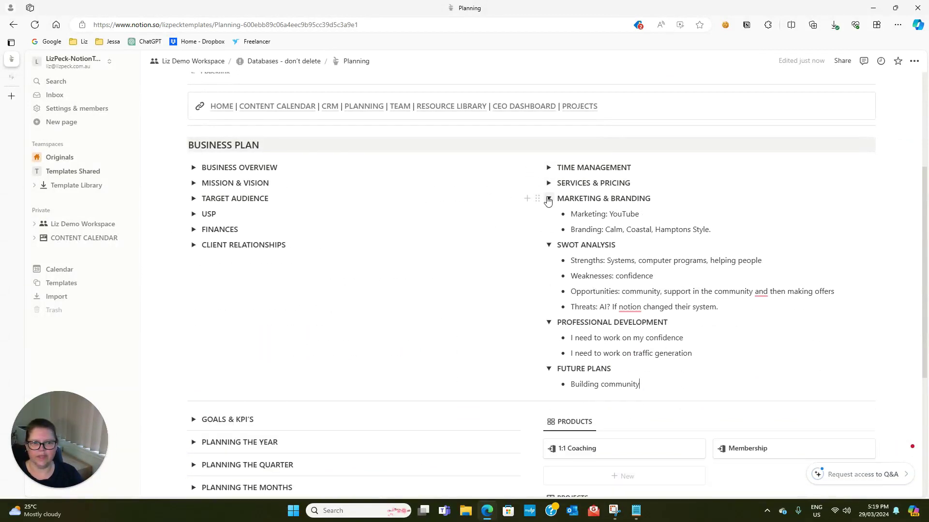
left_click(548, 199)
left_click(548, 214)
left_click(548, 230)
left_click(548, 245)
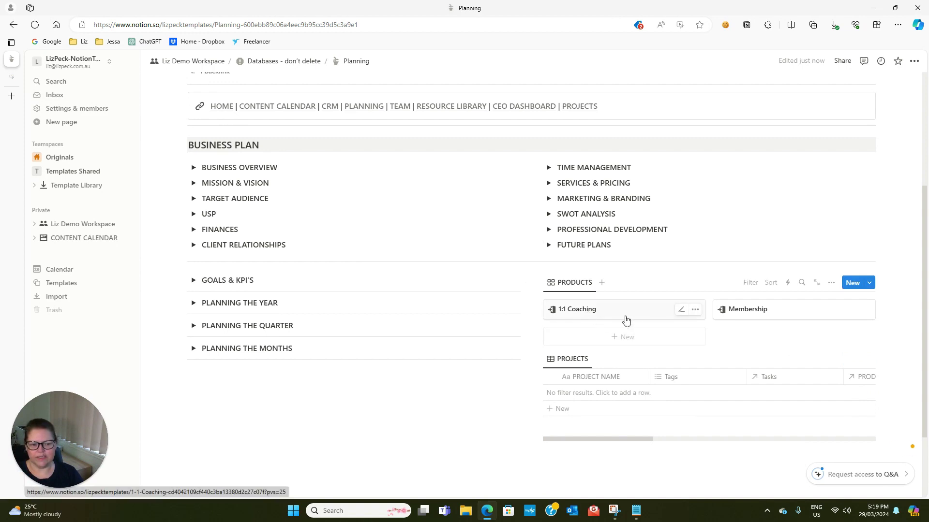
Delete the 1:1 Coaching and Membership products, then open the FOCUS AREAS entry and select its title
left_click(695, 309)
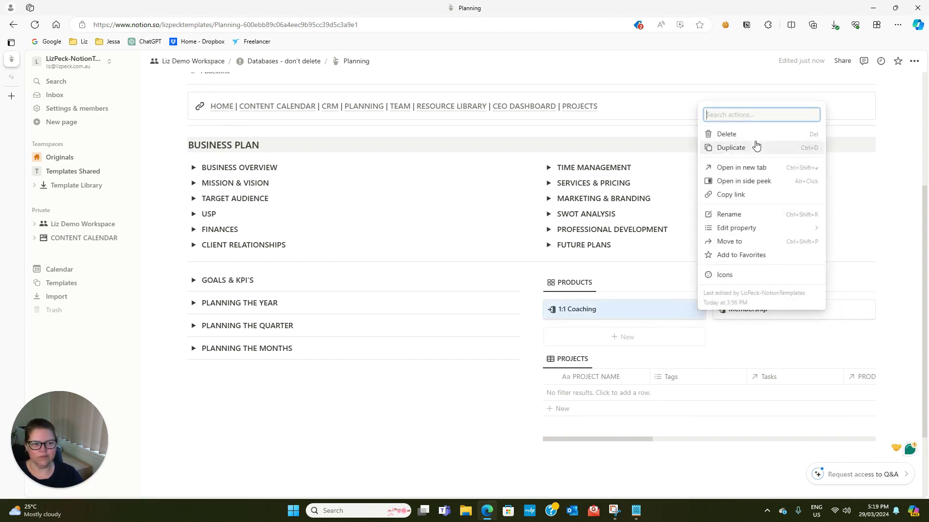
left_click(726, 134)
left_click(695, 309)
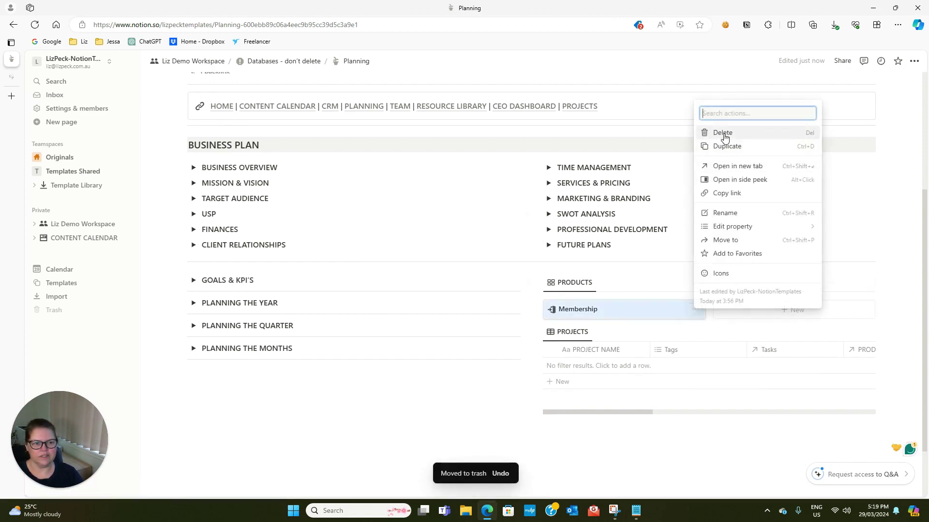
left_click(724, 137)
left_click(617, 311)
left_click_drag(432, 225, 303, 226)
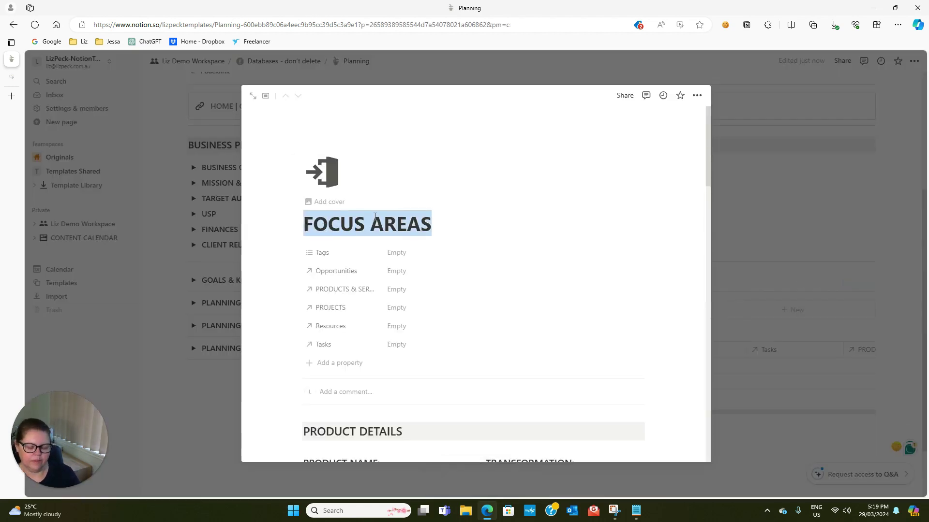
Rename the page title and the PRODUCT NAME entry to 'Notion Workspace'
type("Notion ")
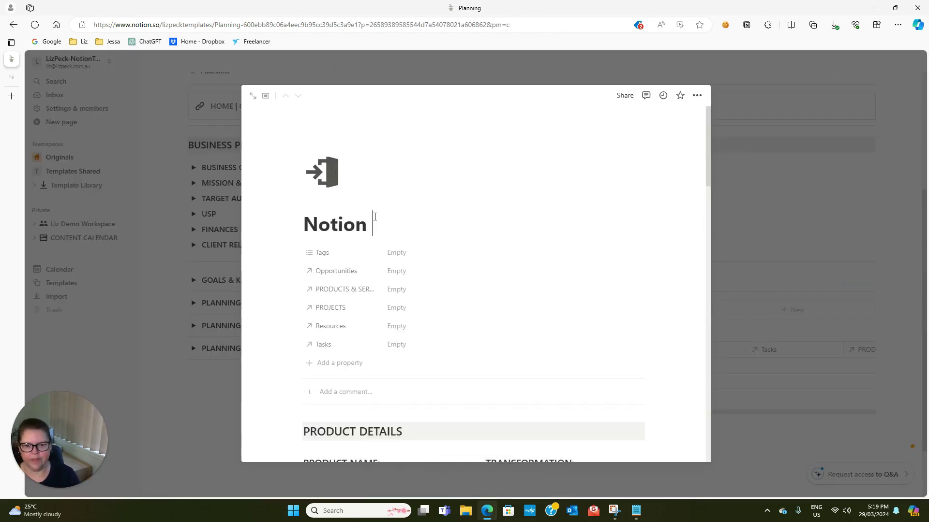
type("Workspace")
scroll(503, 237, "down", 2)
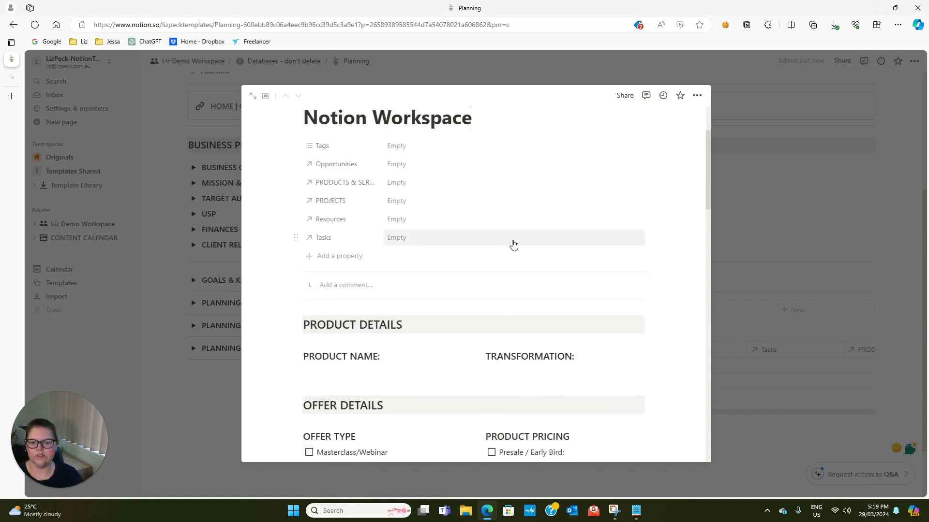
scroll(513, 245, "down", 1)
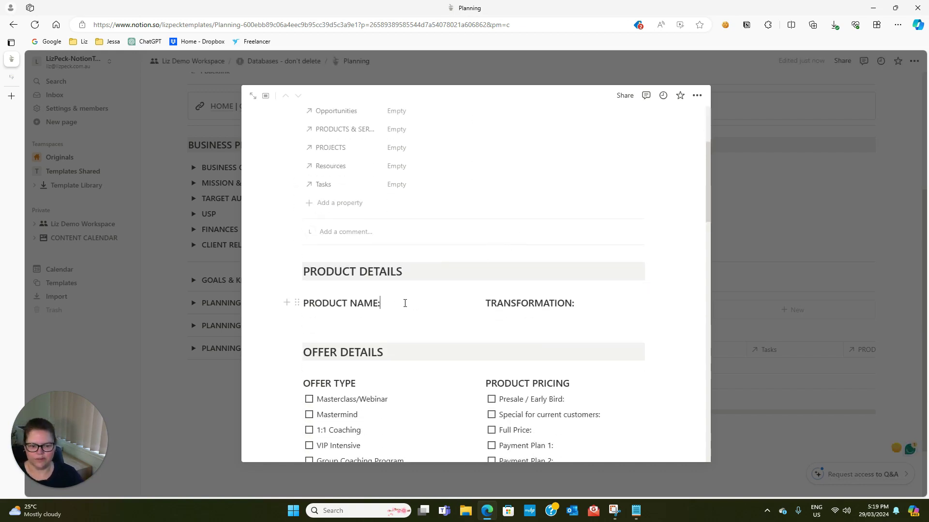
key("Return")
type("Notion E")
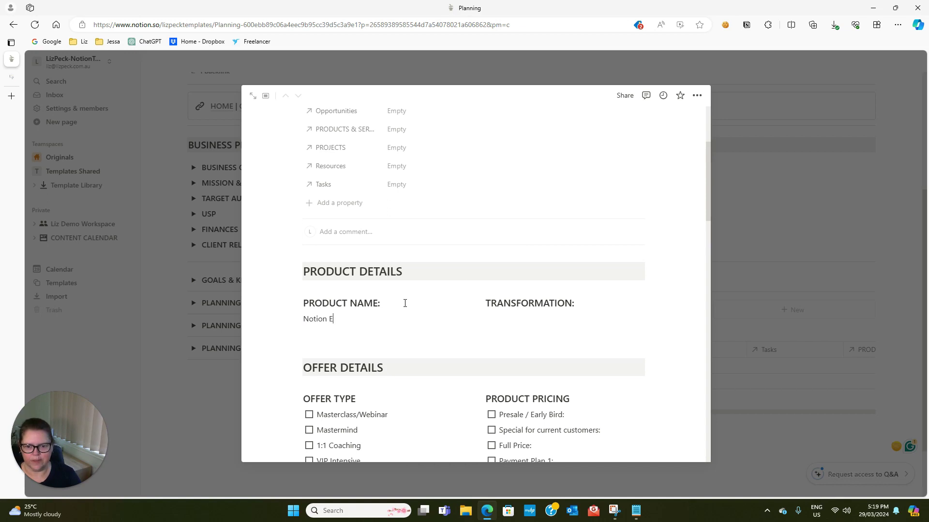
key("BackSpace")
type("Workspace")
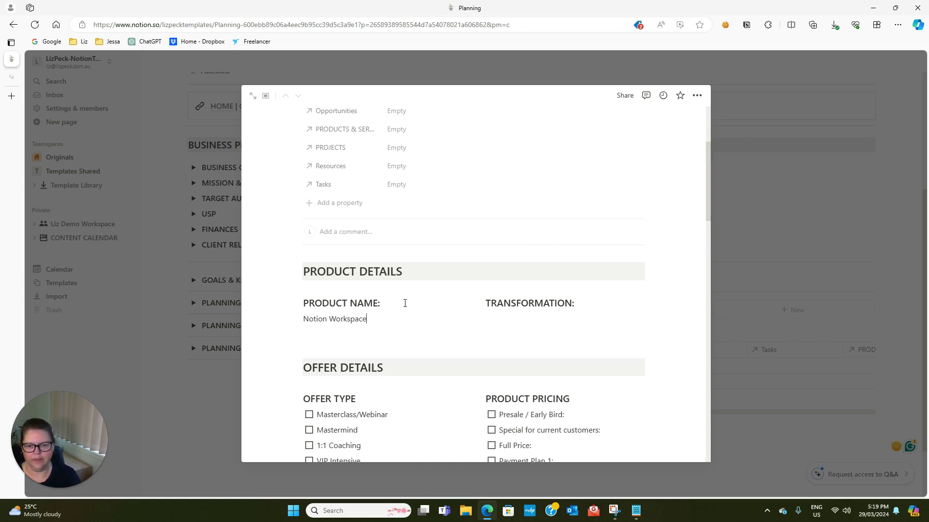
Write the transformation: from overwhelmed with no systems to an organised Notion central hub
left_click(491, 320)
type("Fr")
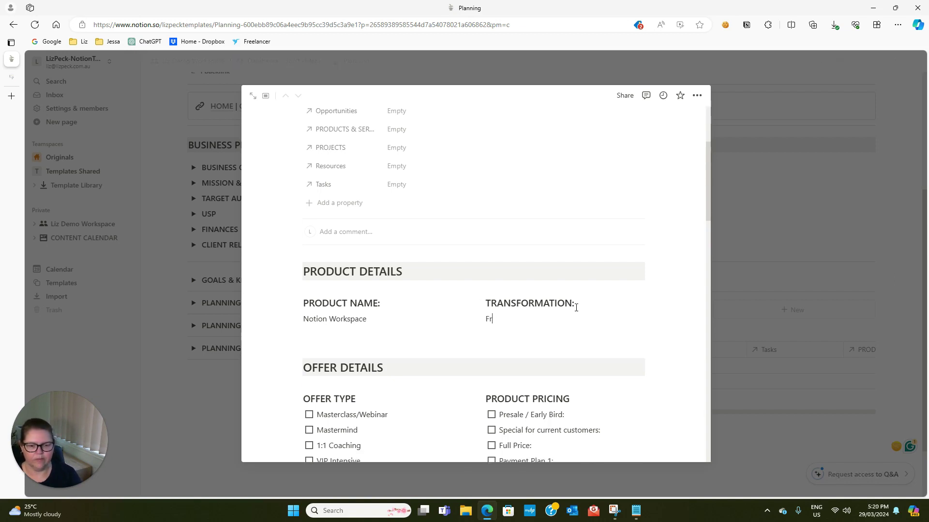
type("om overwhelmed wi")
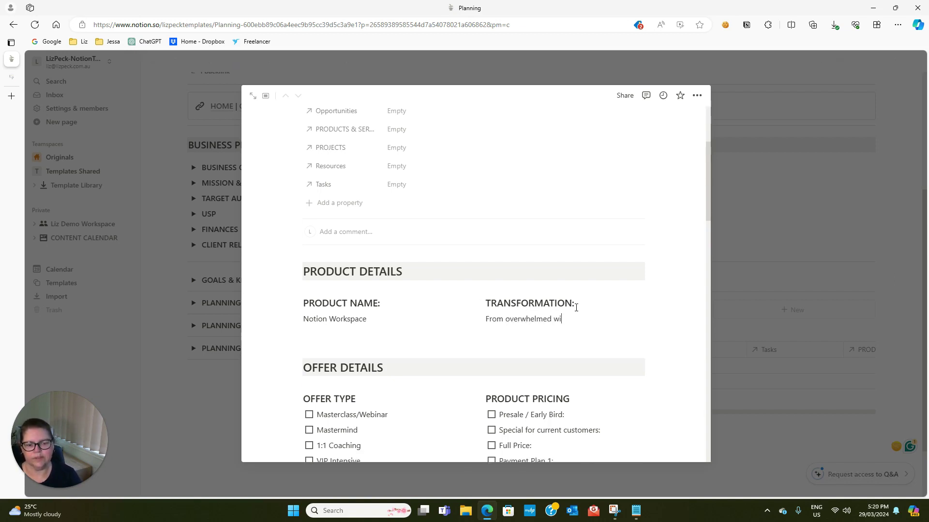
type("th no systems to having")
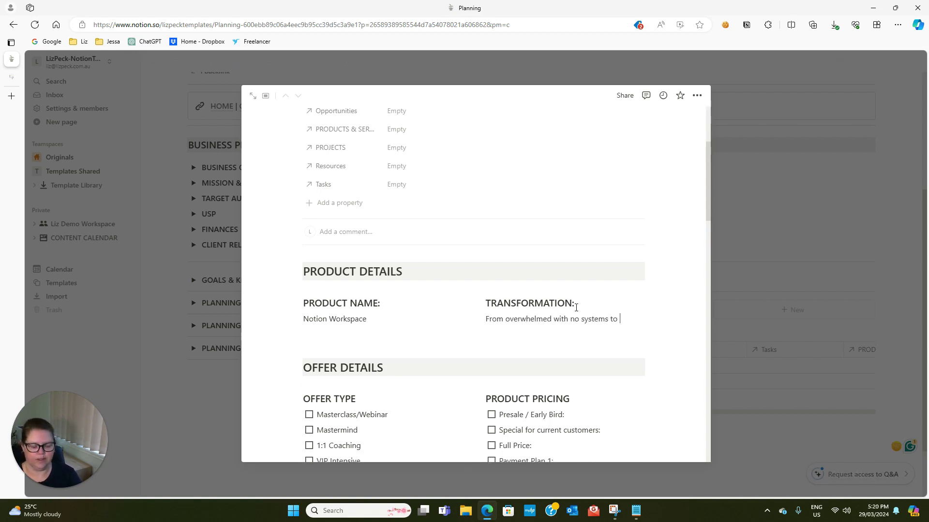
key("BackSpace")
key("BackSpace")
type("g an o")
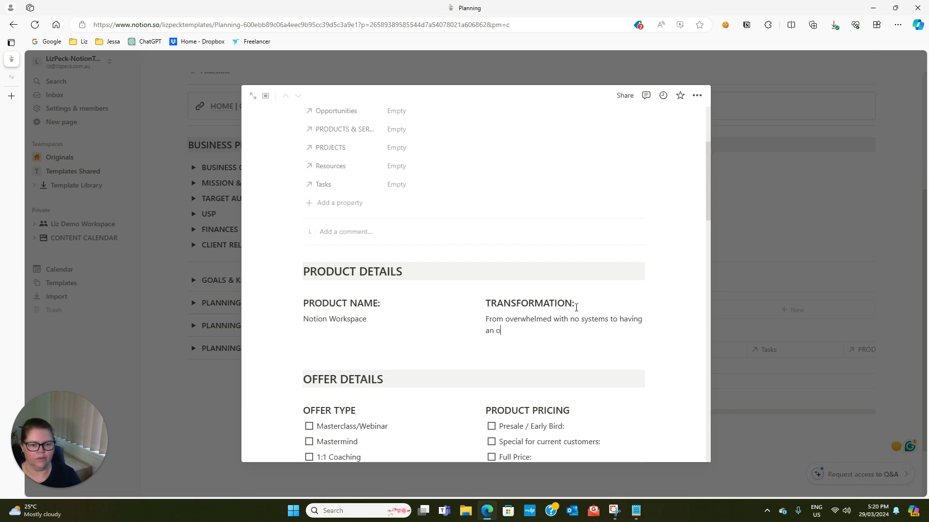
type("rganised Notion ")
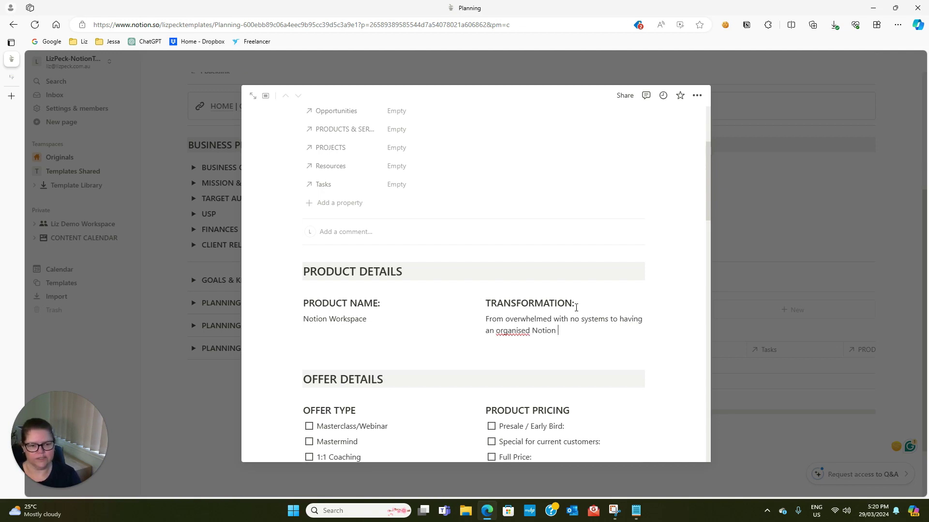
type("central hub for ev")
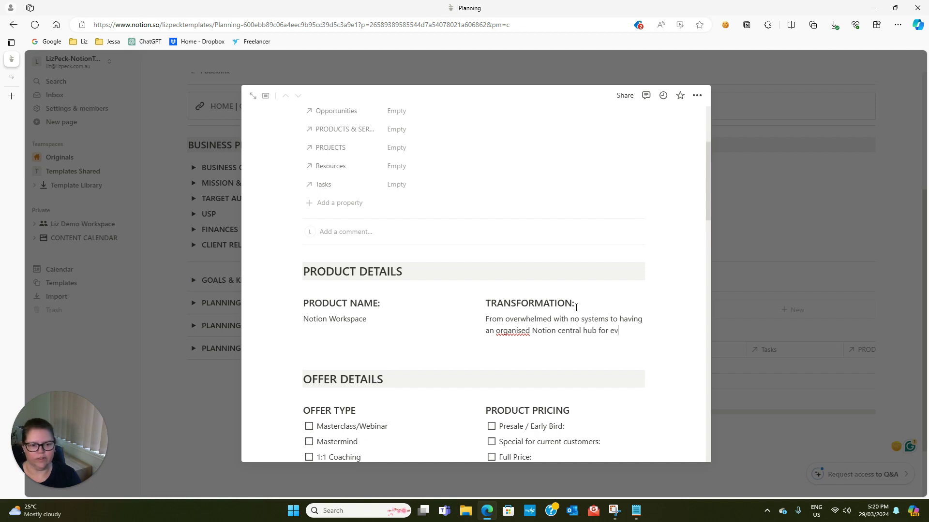
type("erything in their business")
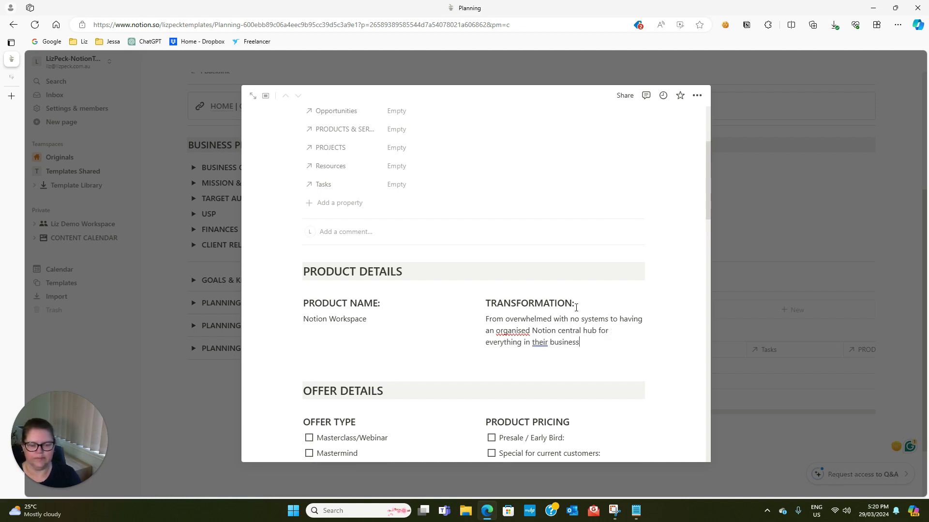
scroll(576, 305, "down", 3)
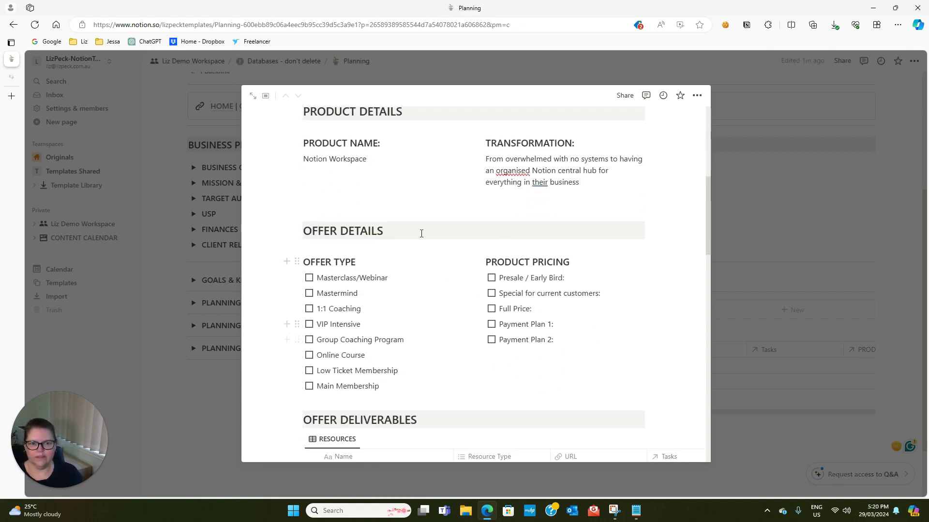
Replace the Offer Type options with 'Digital Product' and delete the payment plan lines
left_click_drag(382, 388, 320, 279)
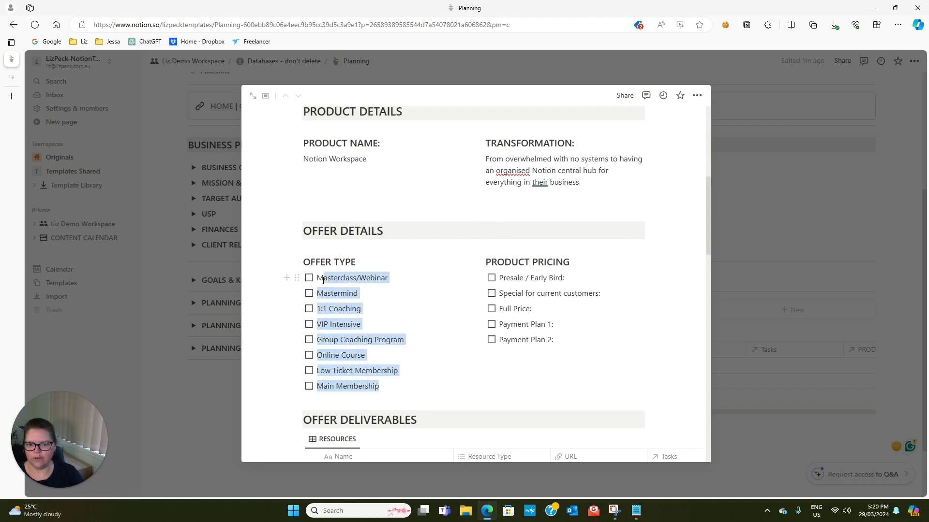
type("Digital ")
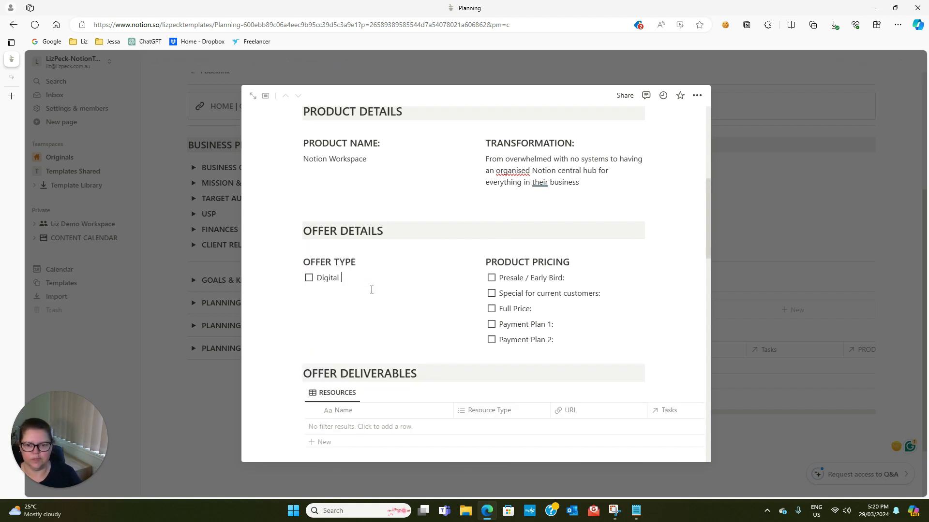
type("Product")
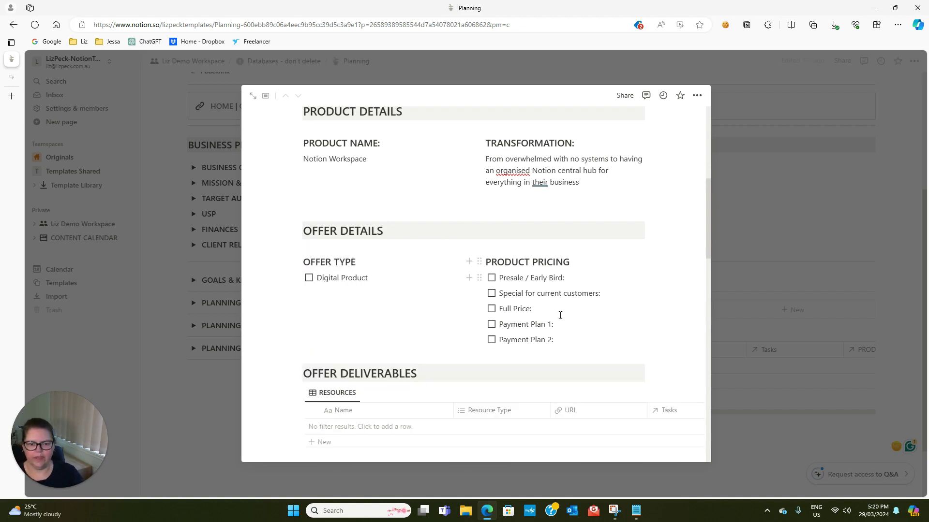
left_click_drag(562, 343, 499, 324)
key("BackSpace")
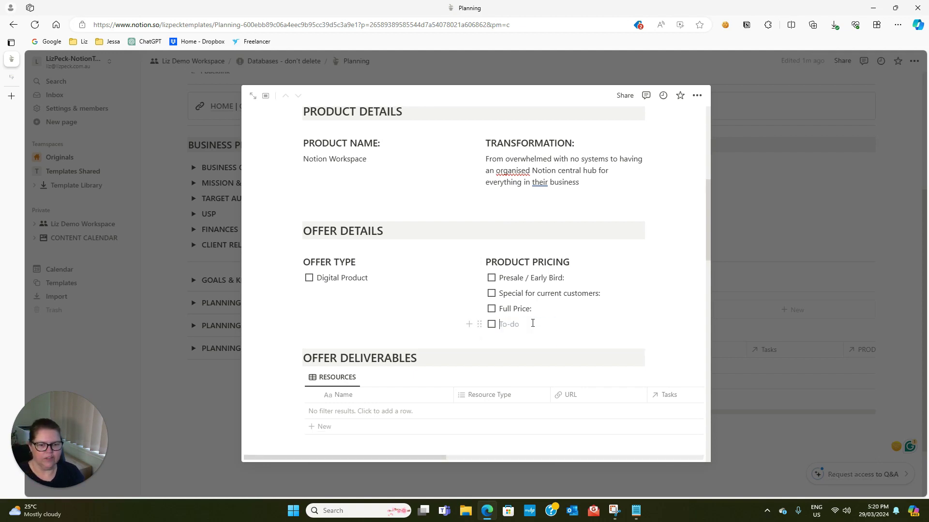
key("BackSpace")
Remove the presale and current customer lines and set Full Price to $147 AUD ($95usd)
left_click_drag(608, 292, 485, 277)
key("BackSpace")
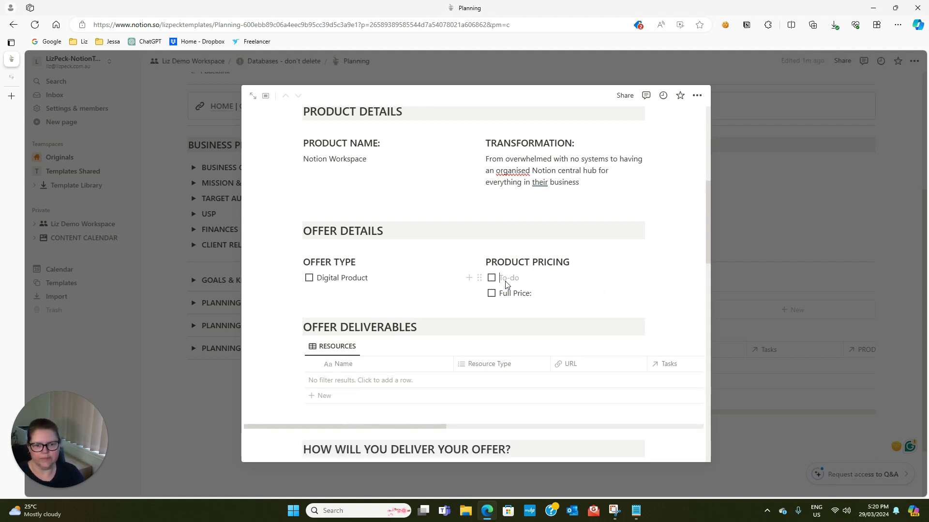
key("BackSpace")
key("BackSpace")
type("$147 AUD ($95usd")
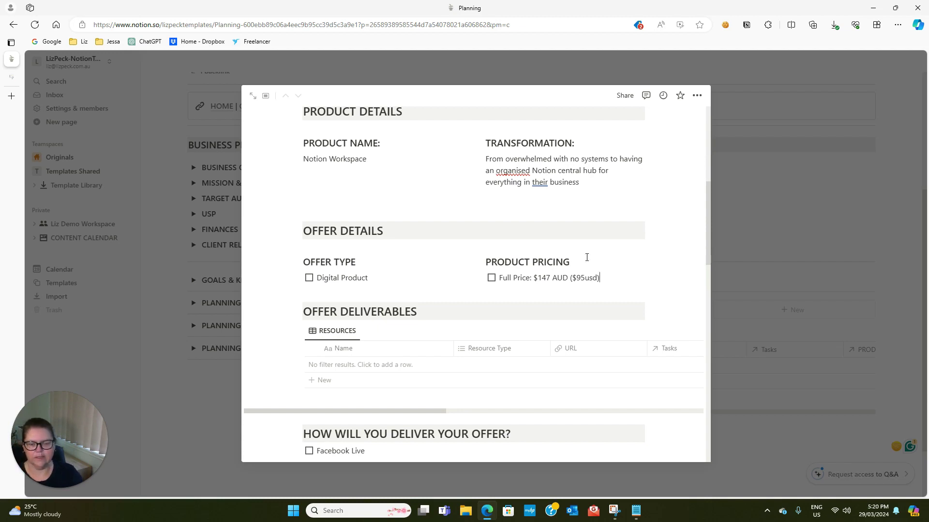
scroll(435, 304, "down", 1)
scroll(310, 232, "down", 1)
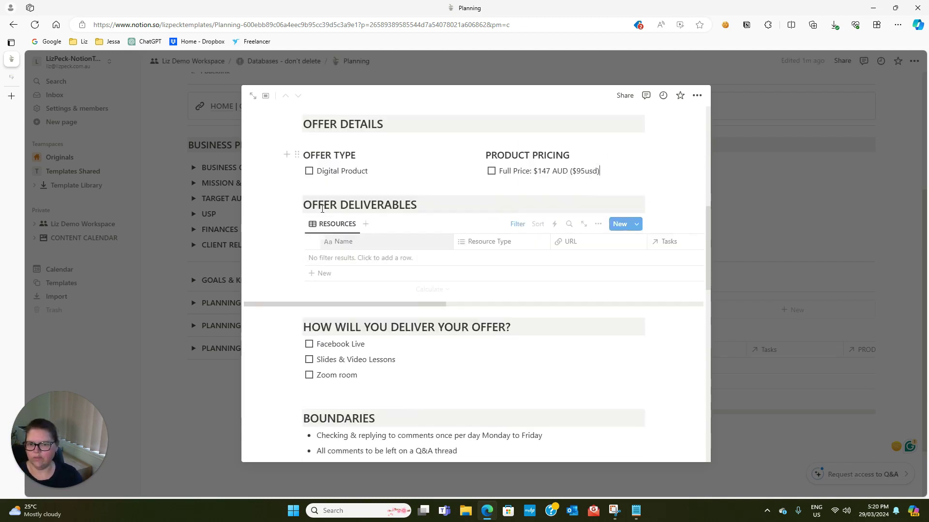
Add a 'Notion Workspace' resource row tagged with a new Product resource type
left_click(320, 274)
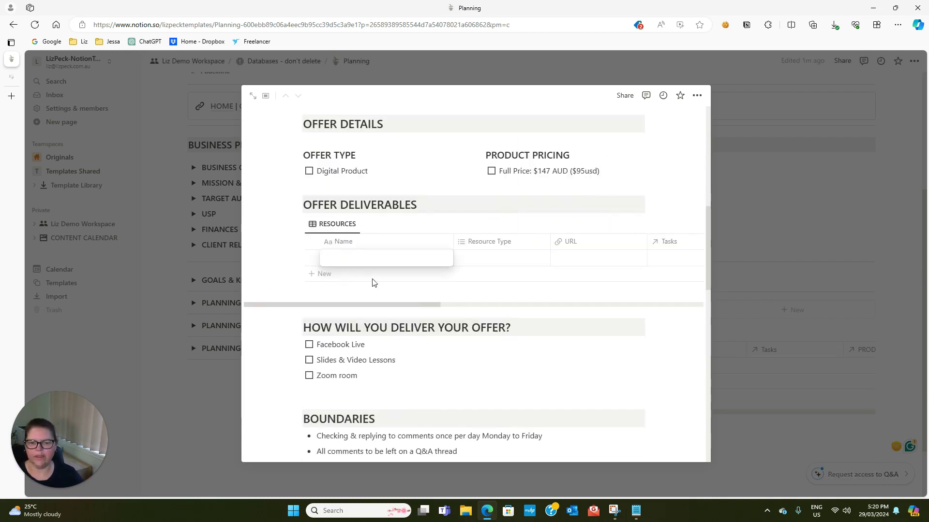
type("Notion Wo")
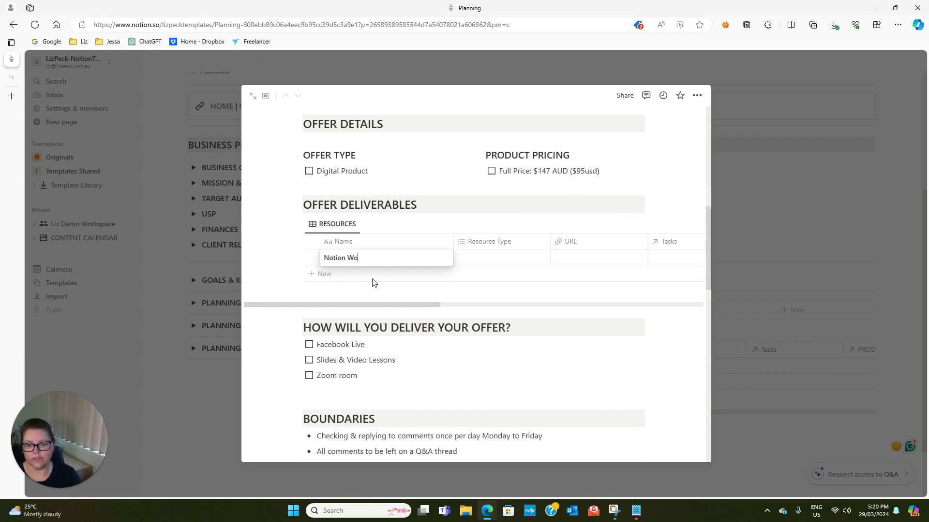
type("rkspace")
key("Tab")
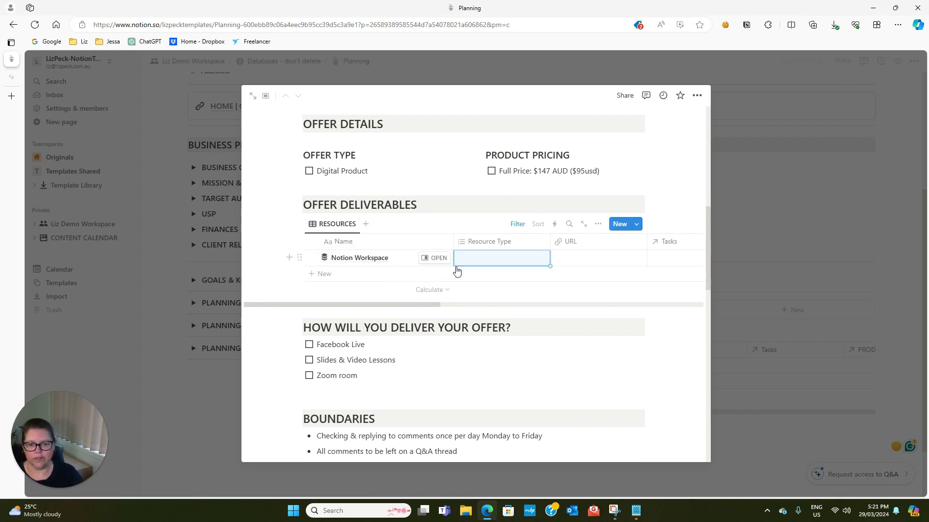
left_click(473, 256)
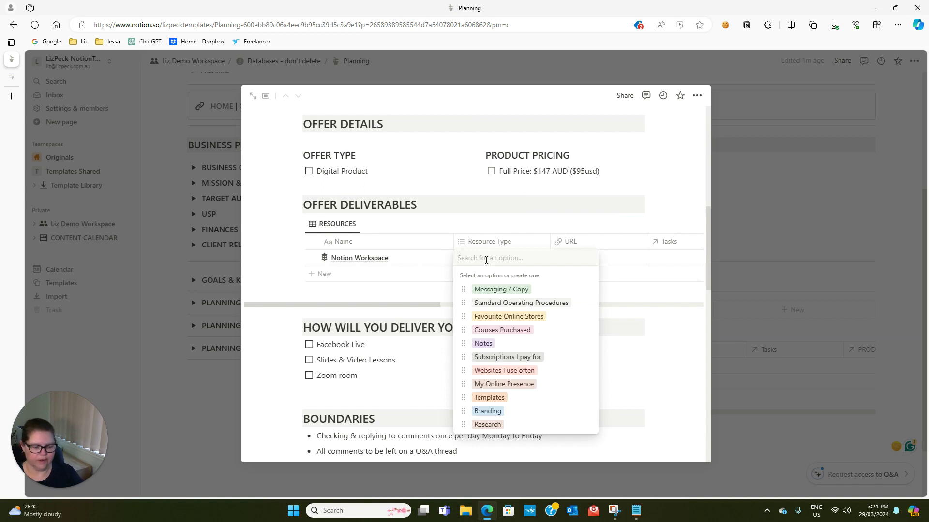
type("Product")
left_click(471, 289)
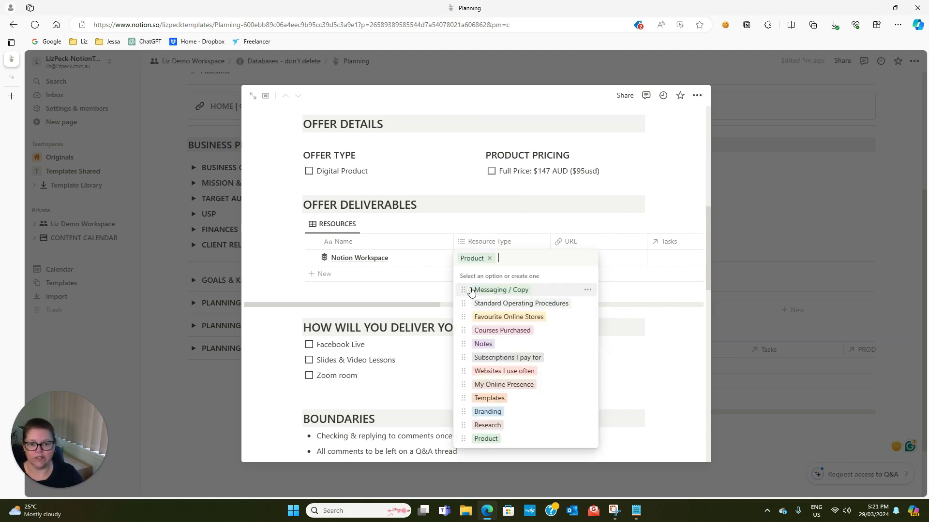
left_click(619, 260)
left_click(584, 261)
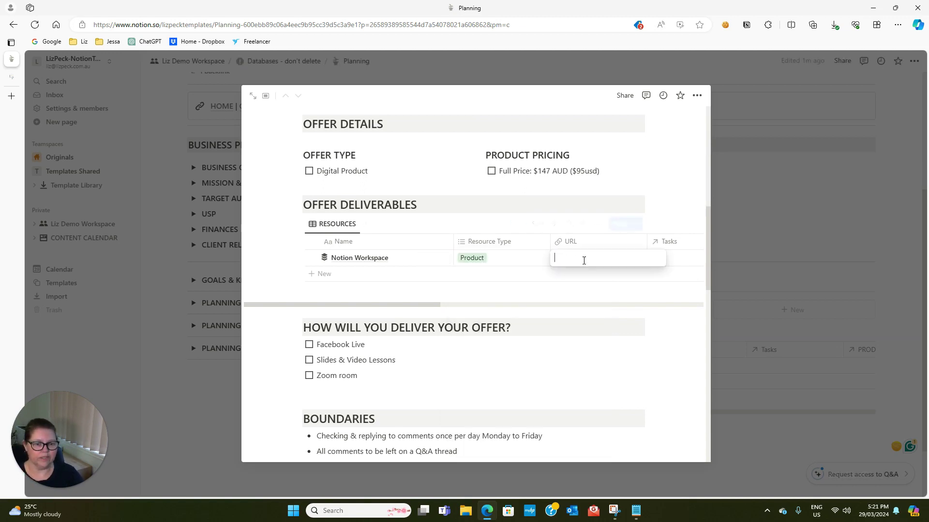
key("Escape")
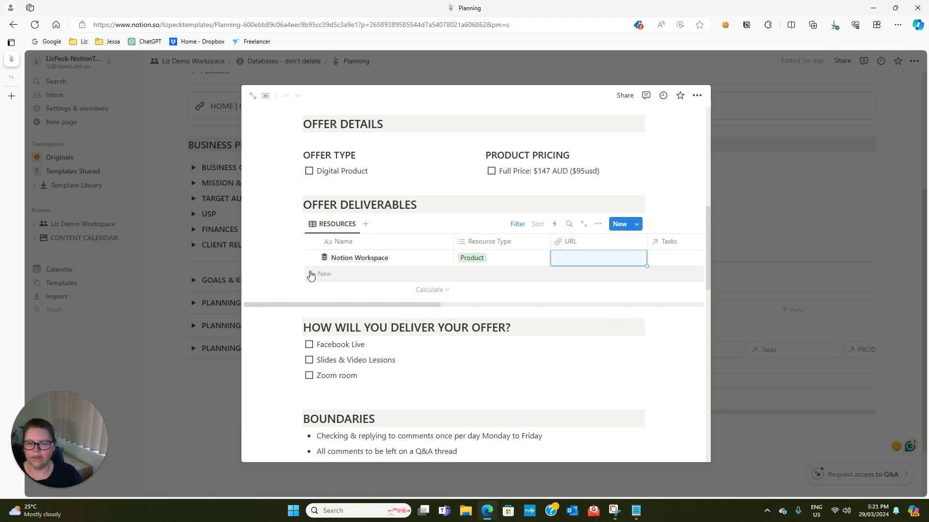
Add a 'Notion Guide PDF' resource row tagged as Product
left_click(314, 274)
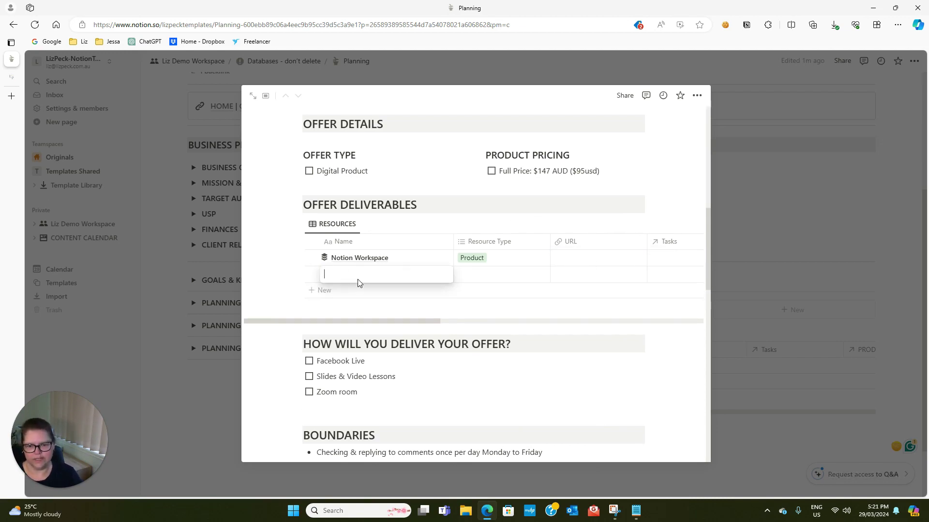
type("Notion ")
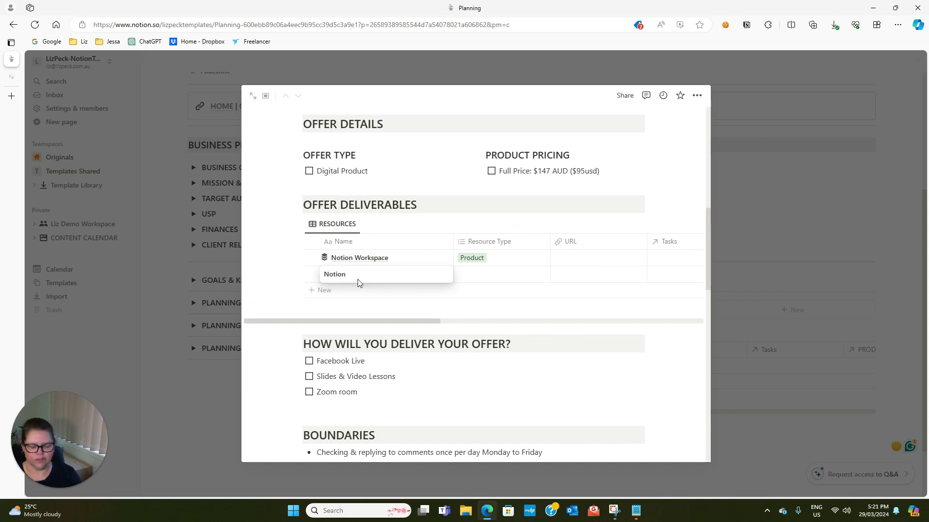
type("Guide PDF")
key("Tab")
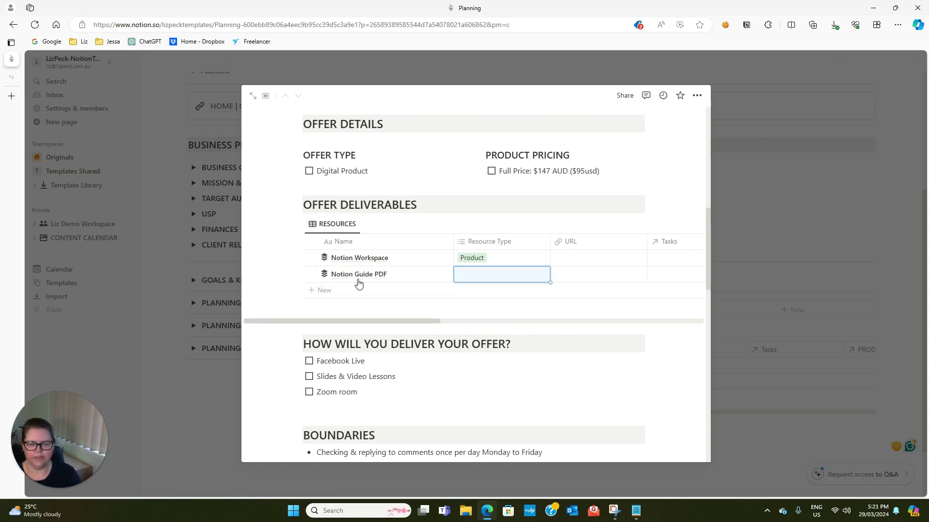
left_click(478, 282)
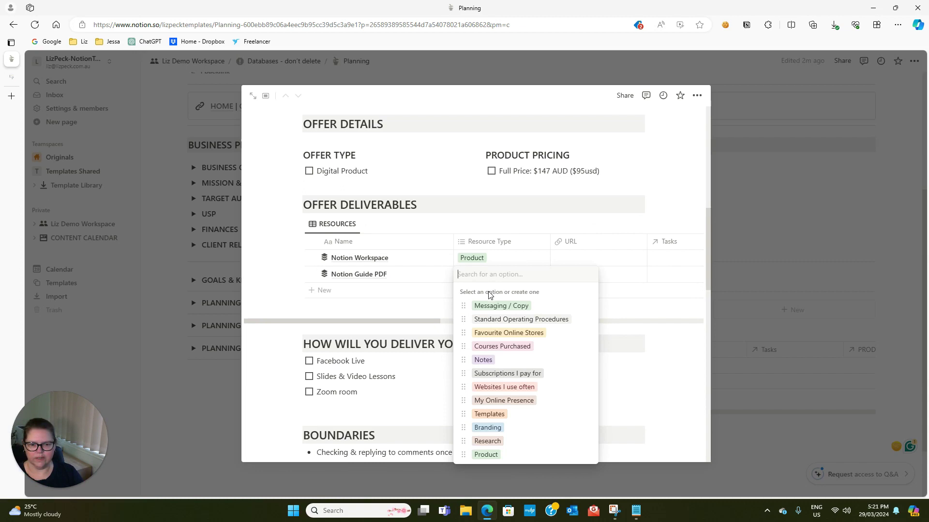
left_click(482, 453)
left_click(419, 225)
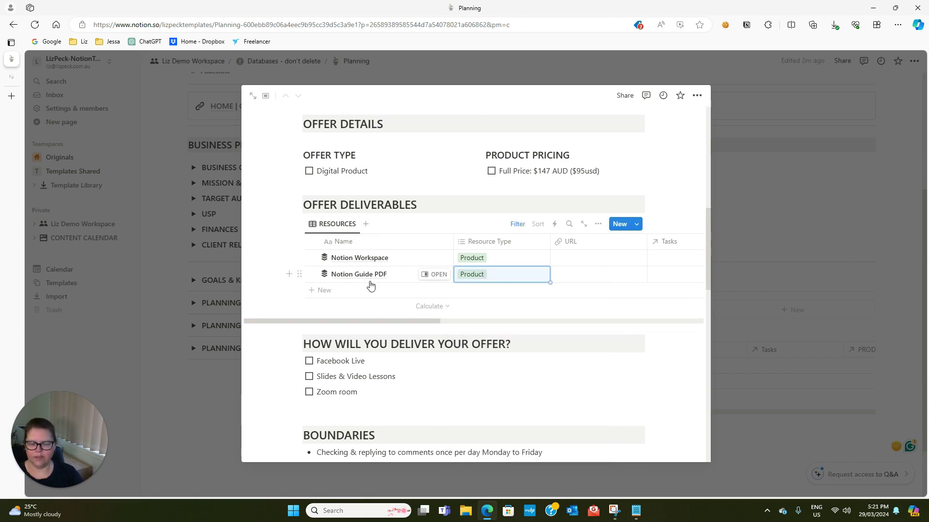
scroll(369, 290, "down", 1)
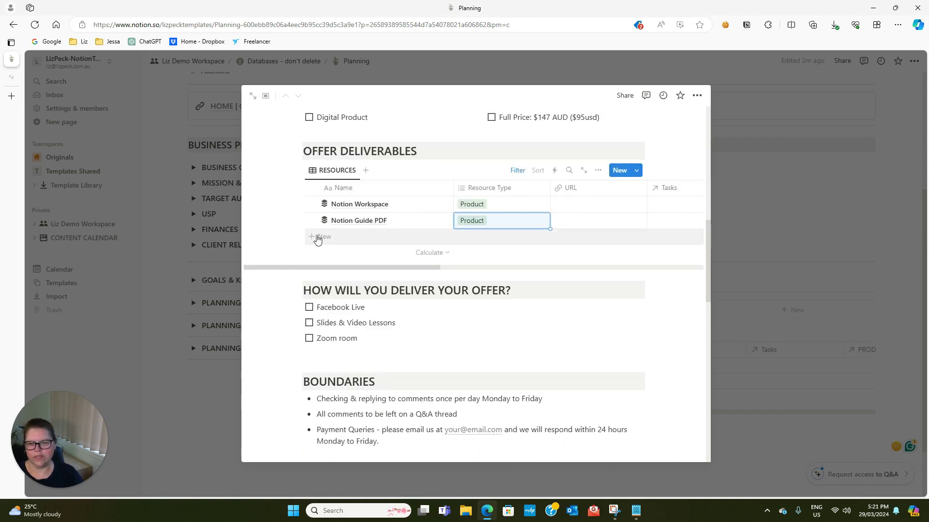
Add rows for 'Notion Training Video - how to install' and 'Notion Training Video - Workspace walkthrough'
left_click(333, 237)
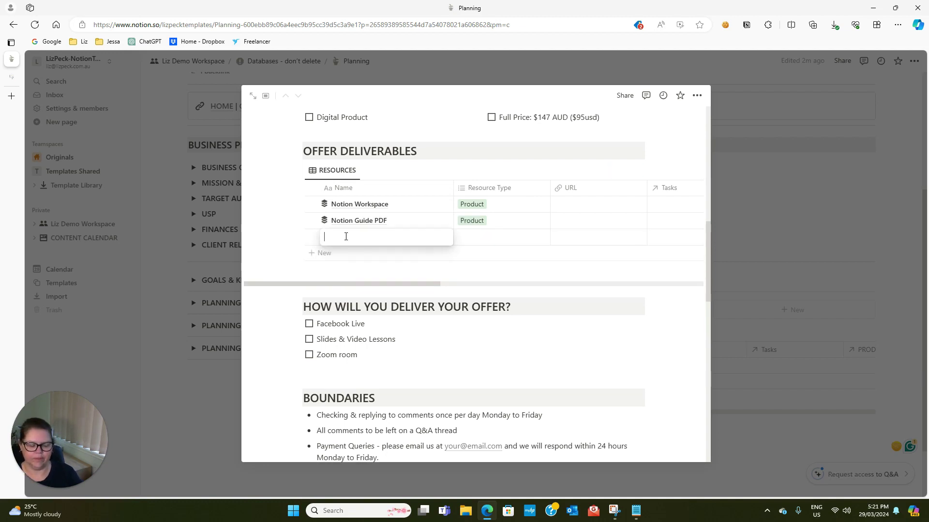
type("Notion Train")
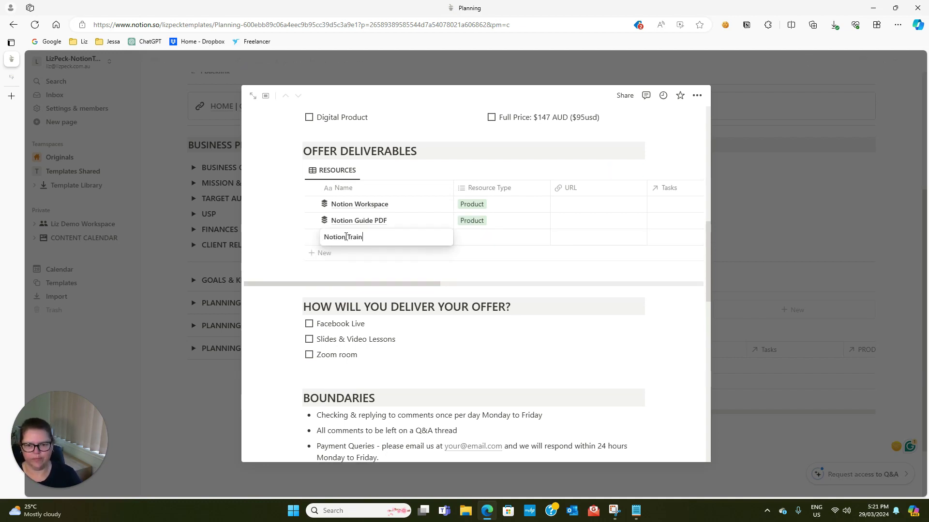
type("ing Video - how")
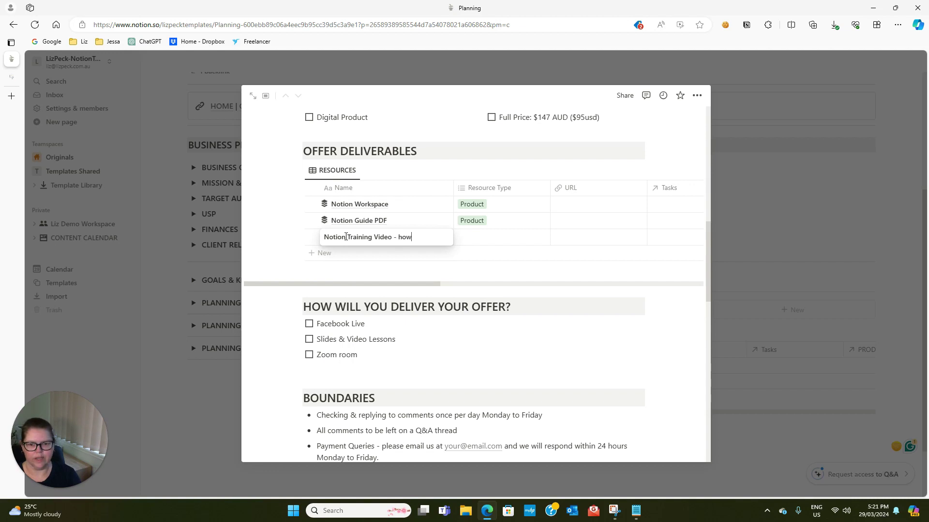
type(" to install")
key("Tab")
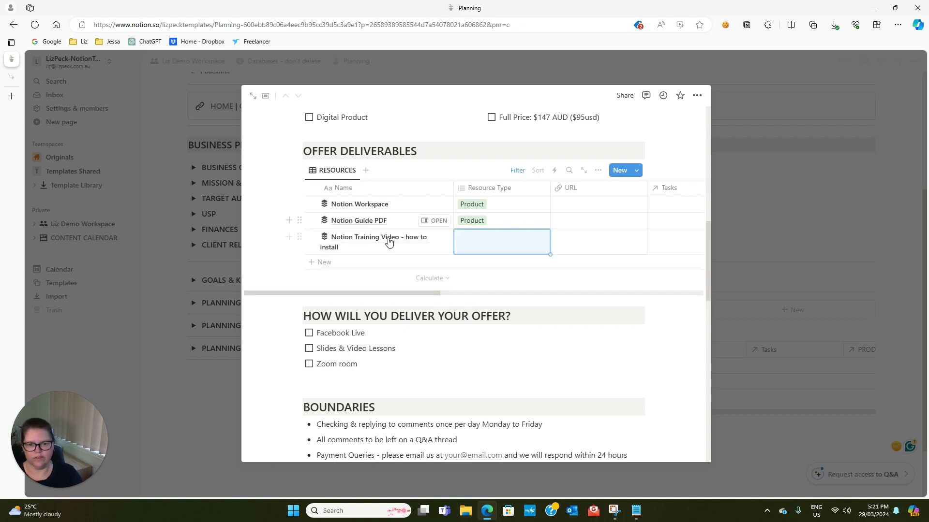
left_click(322, 263)
type("Notion Training Video -")
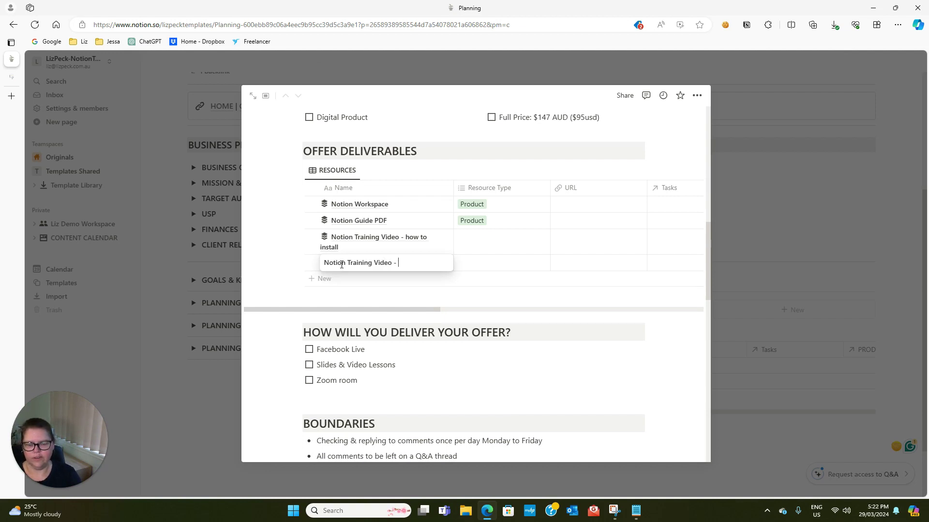
type(" Workspace")
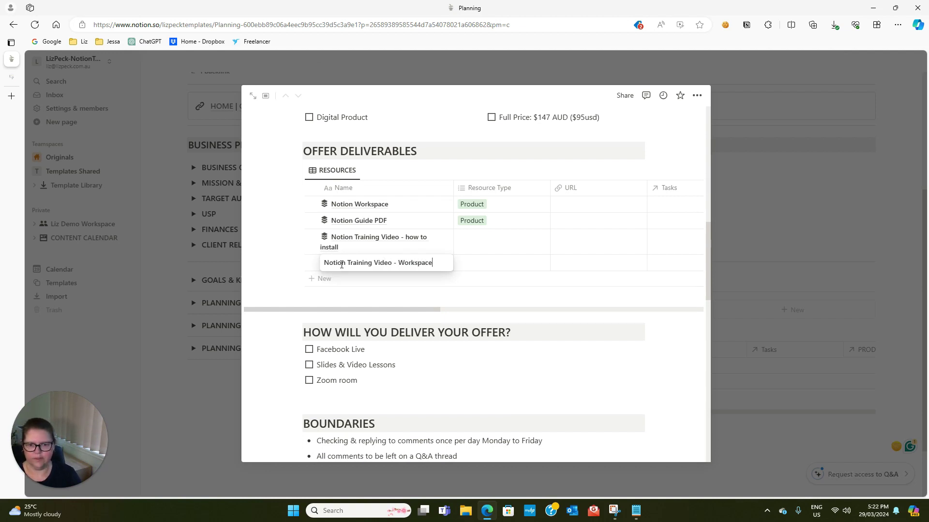
type(" walkthrough")
key("BackSpace")
type("gh")
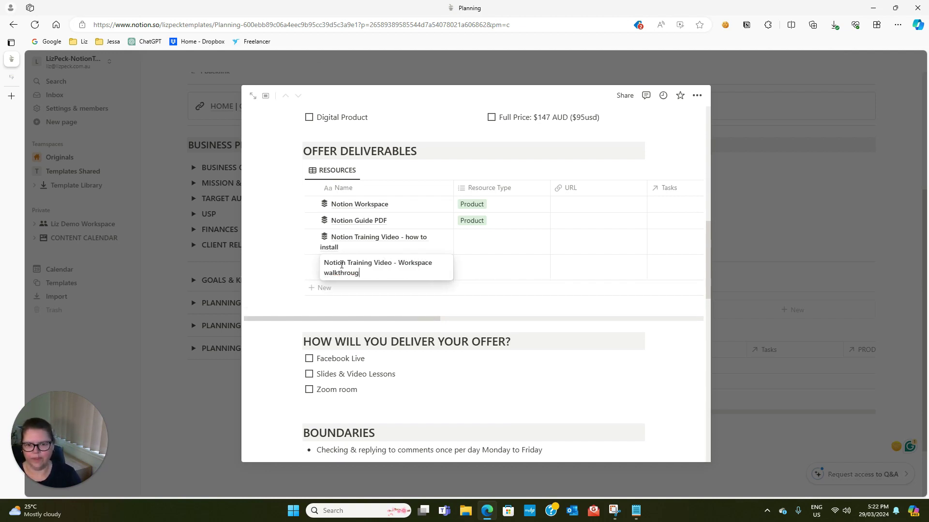
key("Tab")
Tag both Notion Training Video rows with the Product resource type
left_click(481, 244)
left_click(488, 416)
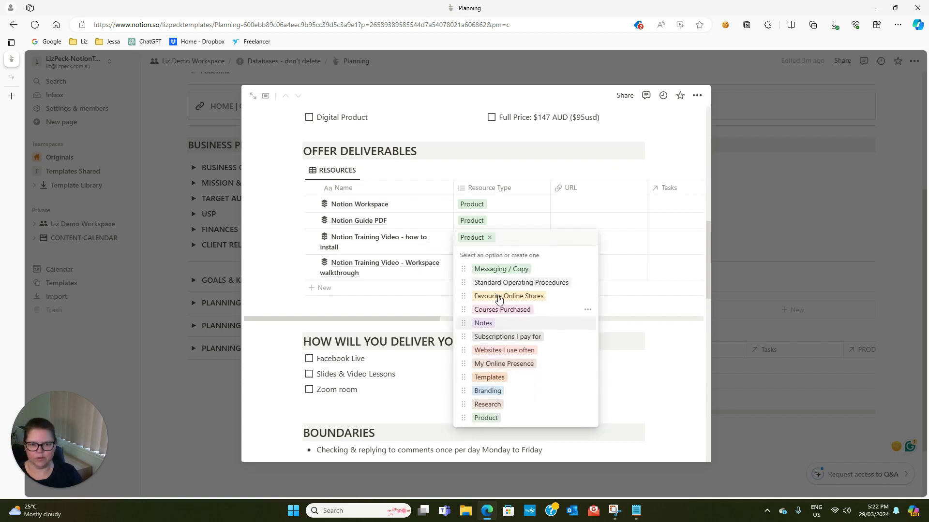
left_click(478, 267)
left_click(479, 268)
left_click(486, 443)
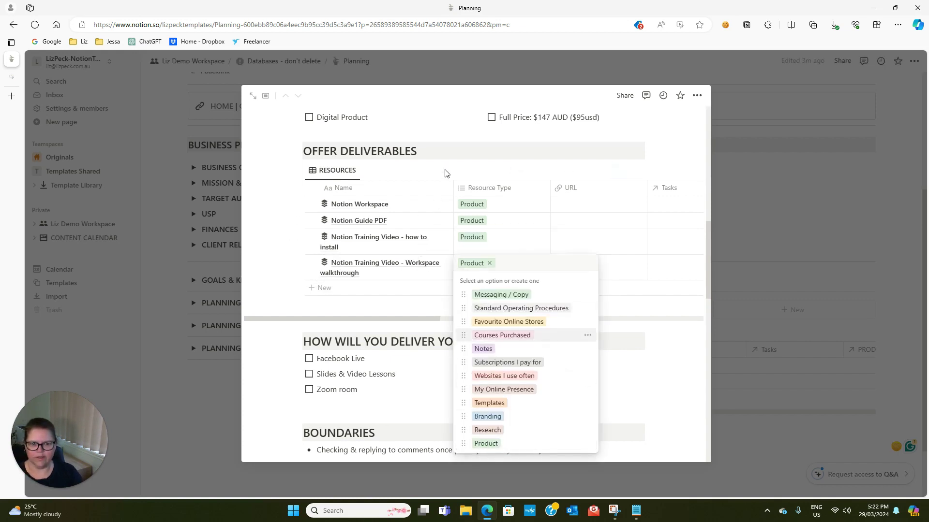
key("Escape")
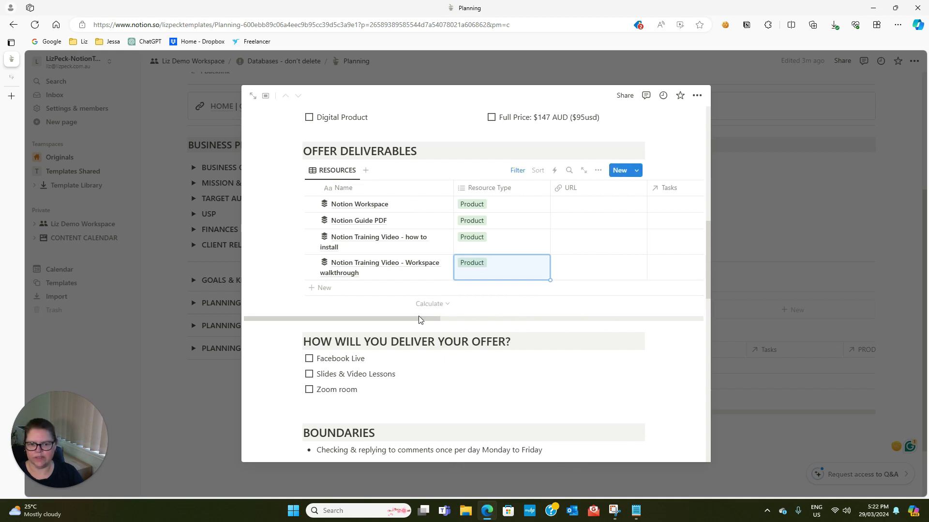
mouse_move(421, 318)
left_mouse_down()
mouse_move(517, 333)
mouse_move(408, 321)
left_mouse_up()
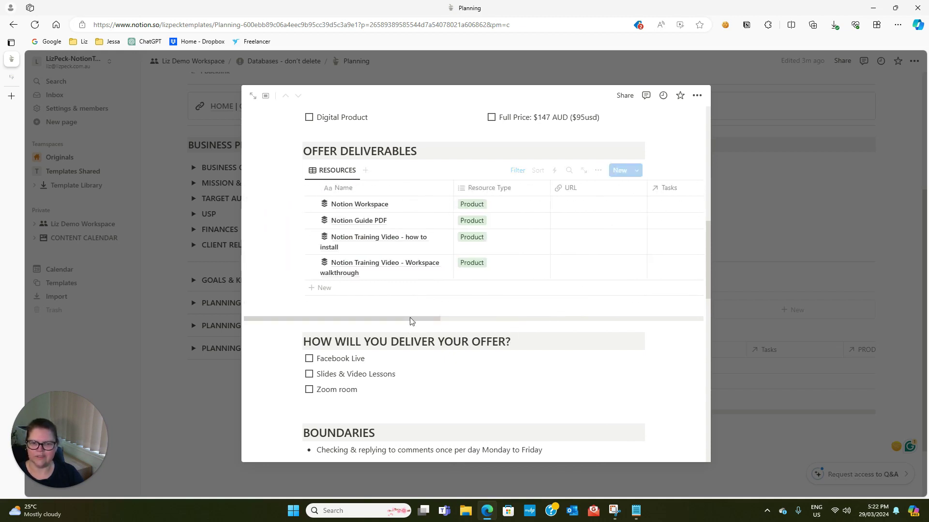
scroll(429, 321, "down", 3)
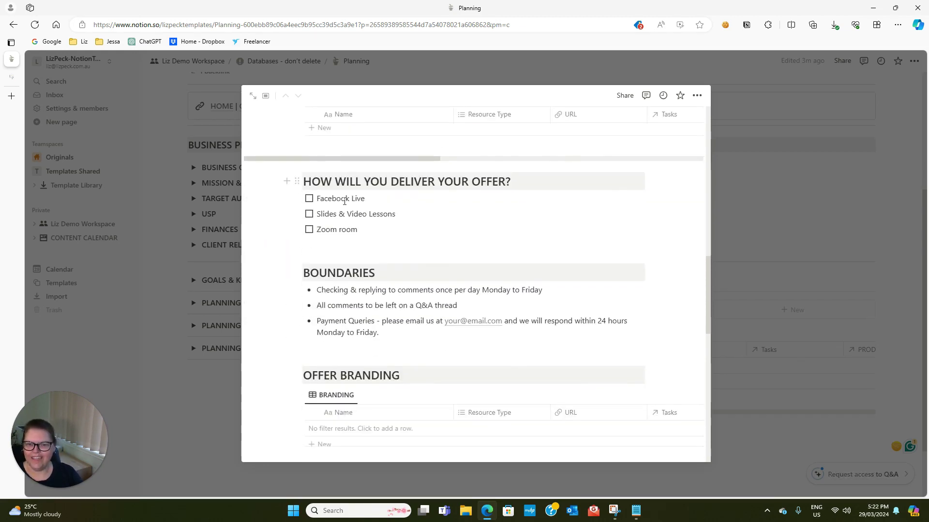
Replace the three delivery to-dos with 'Systeme by email'
left_click_drag(369, 231, 319, 198)
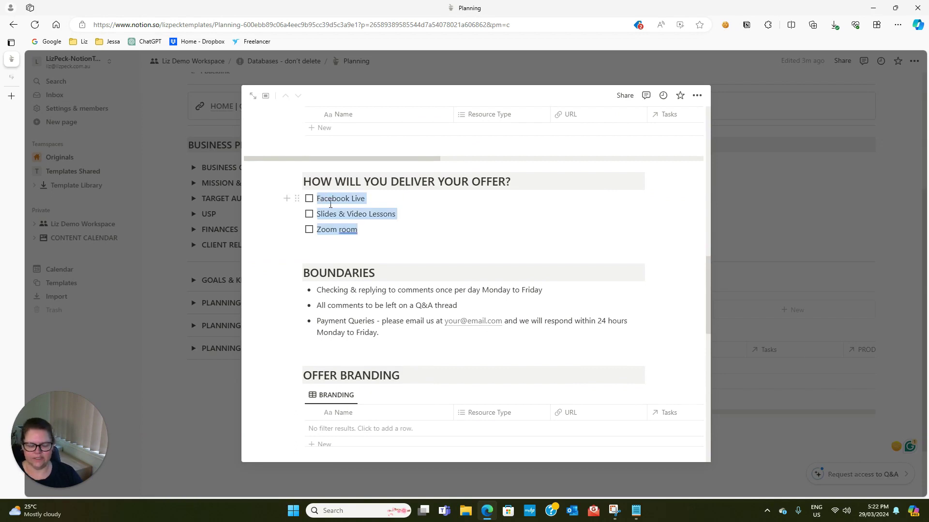
type("Systeme b")
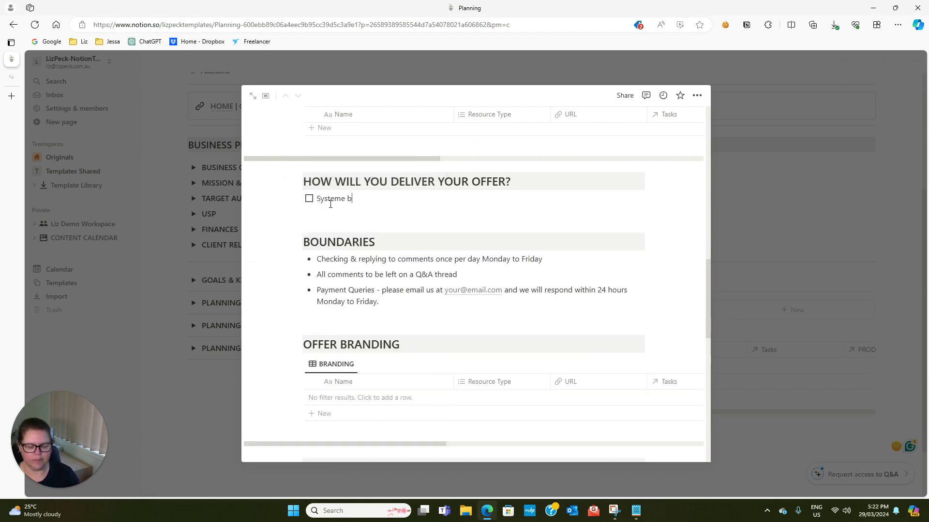
type("y email")
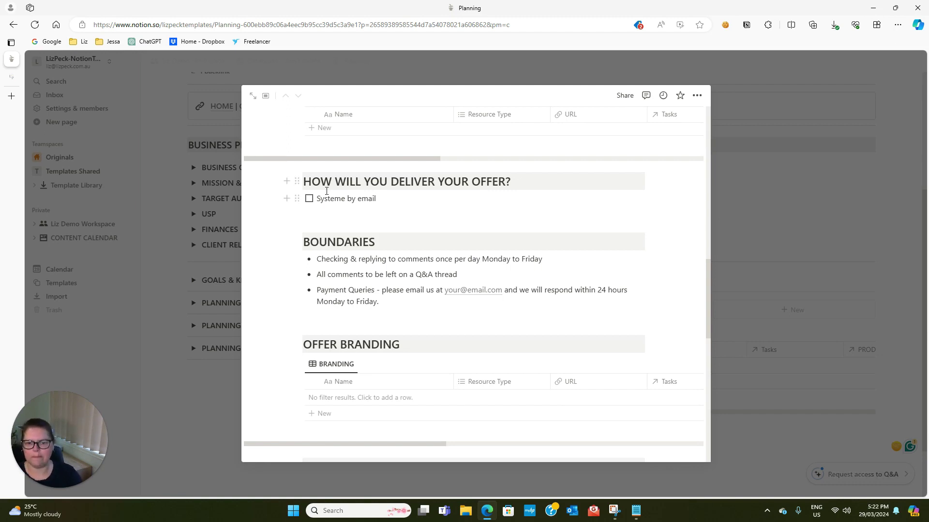
scroll(437, 194, "down", 1)
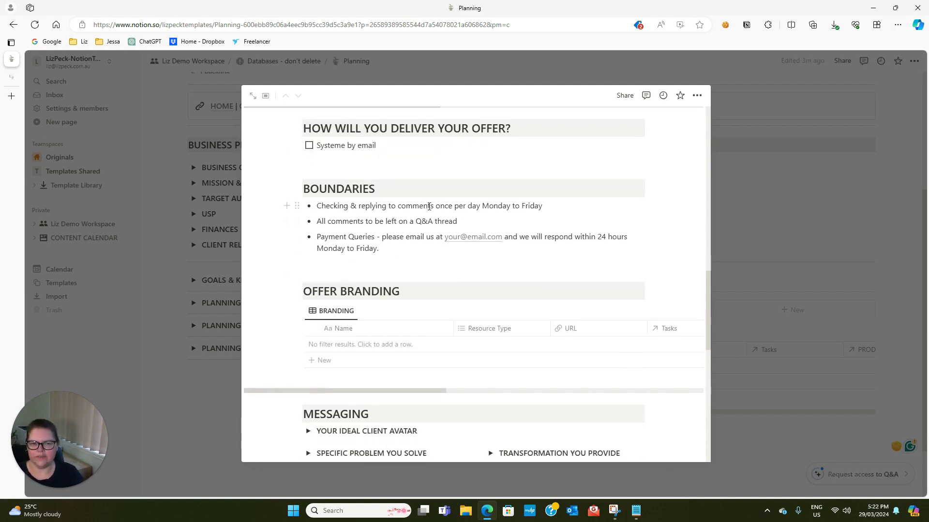
Change Boundaries to 'No refunds on digital products' and 'All Queries', deleting the Q&A thread bullet
left_click_drag(543, 206, 332, 203)
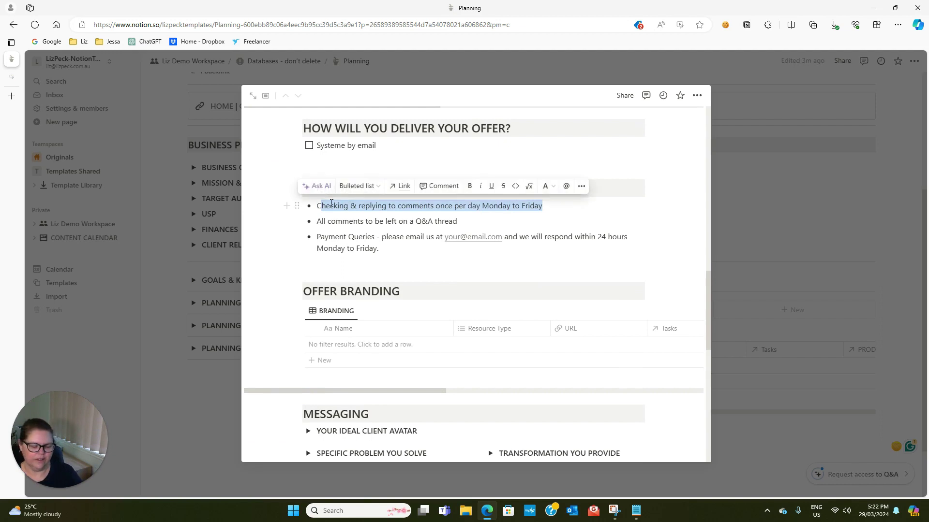
type("C")
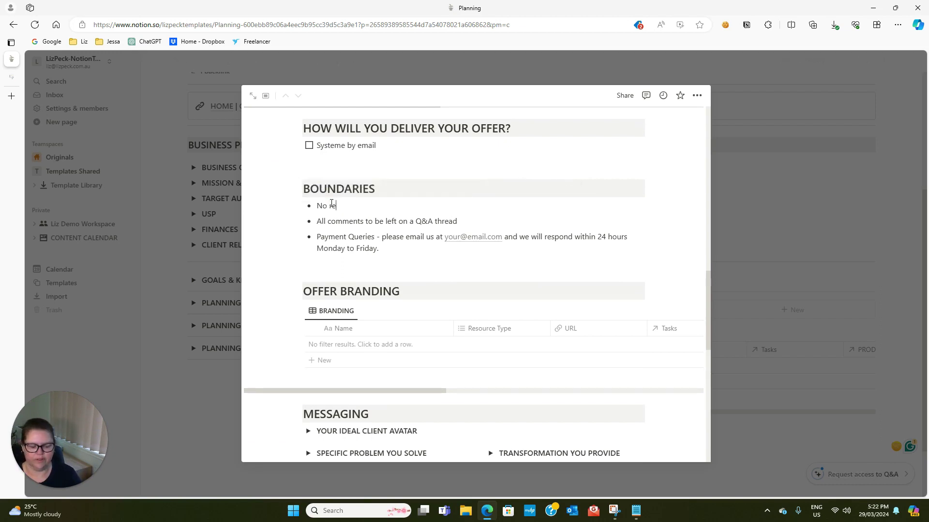
type("o refunds on digital products")
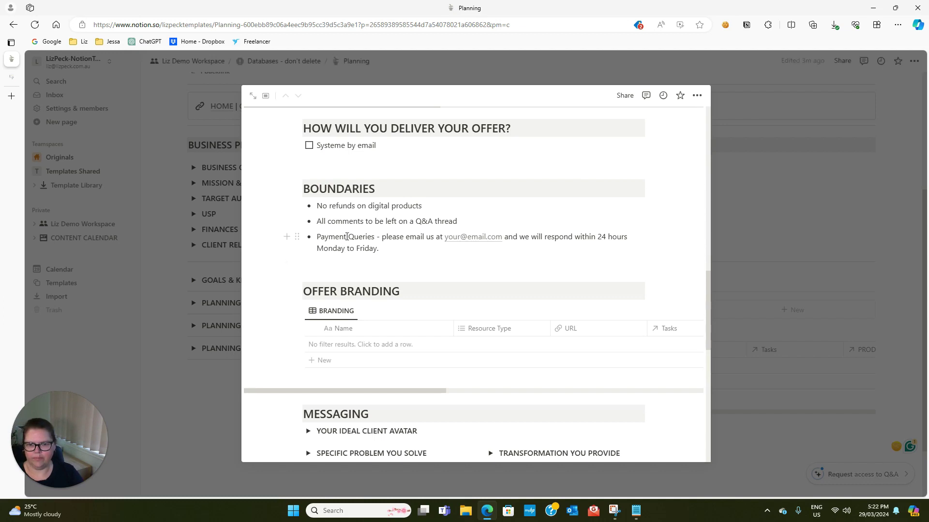
left_click_drag(346, 237, 320, 239)
type("All")
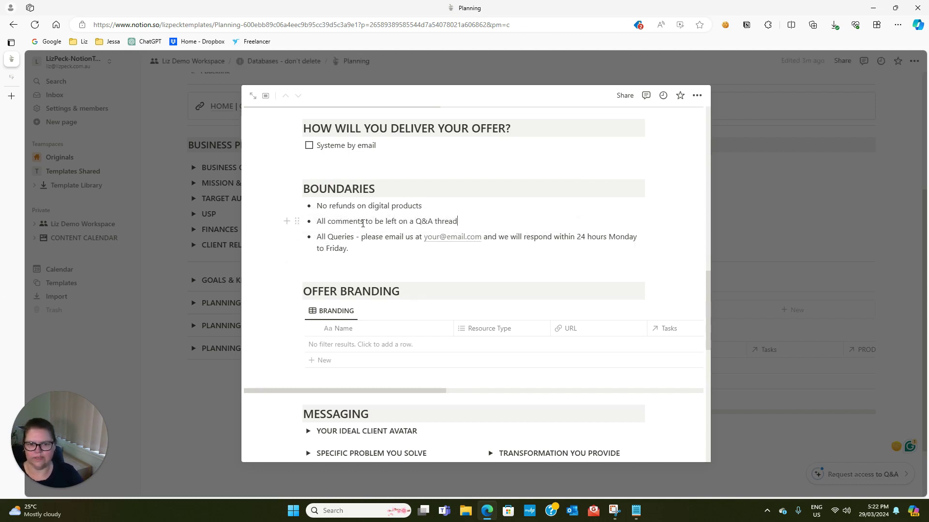
left_click_drag(457, 221, 304, 228)
key("BackSpace")
key("BackSpace")
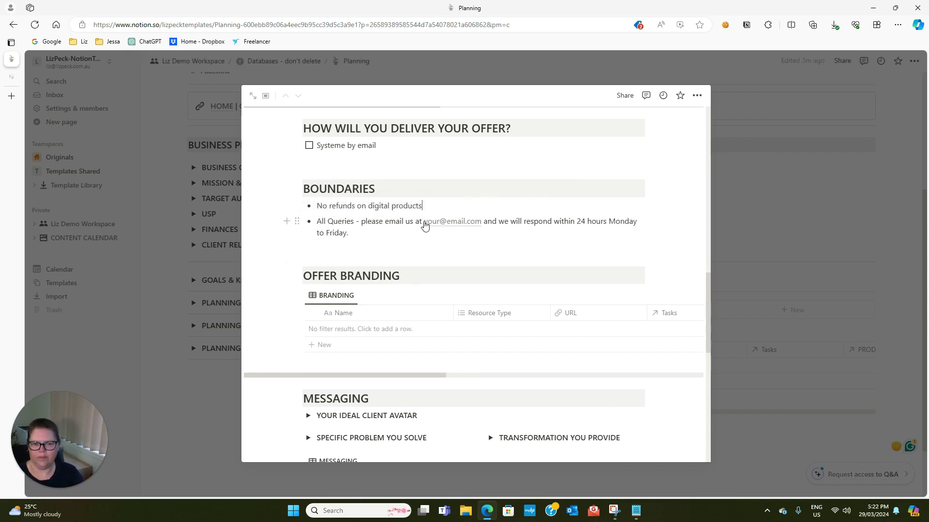
left_click(515, 235)
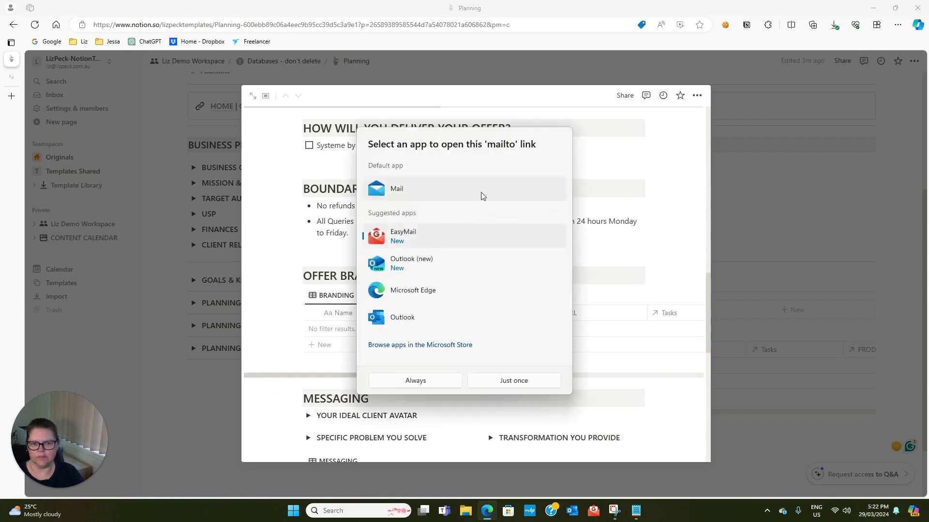
key("Escape")
Replace the placeholder link target with the business's contact email address
left_click(514, 236)
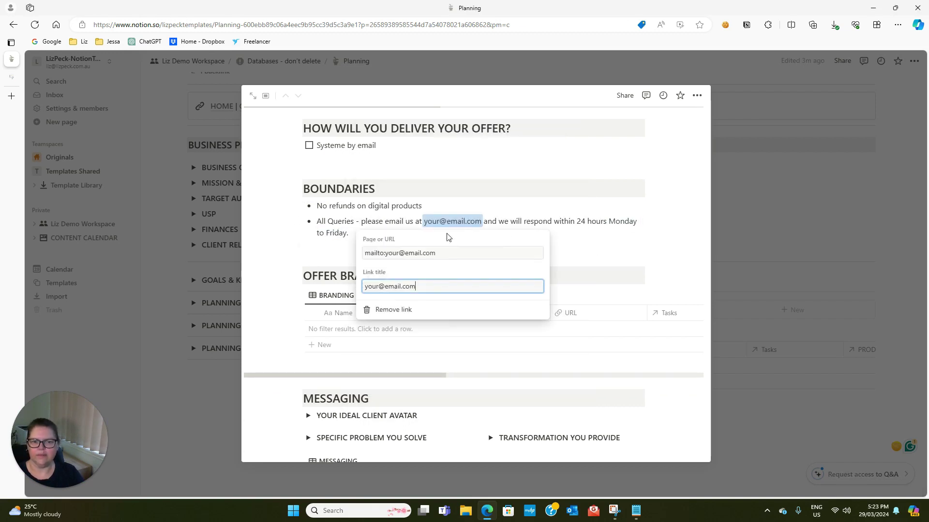
left_click_drag(436, 253, 386, 254)
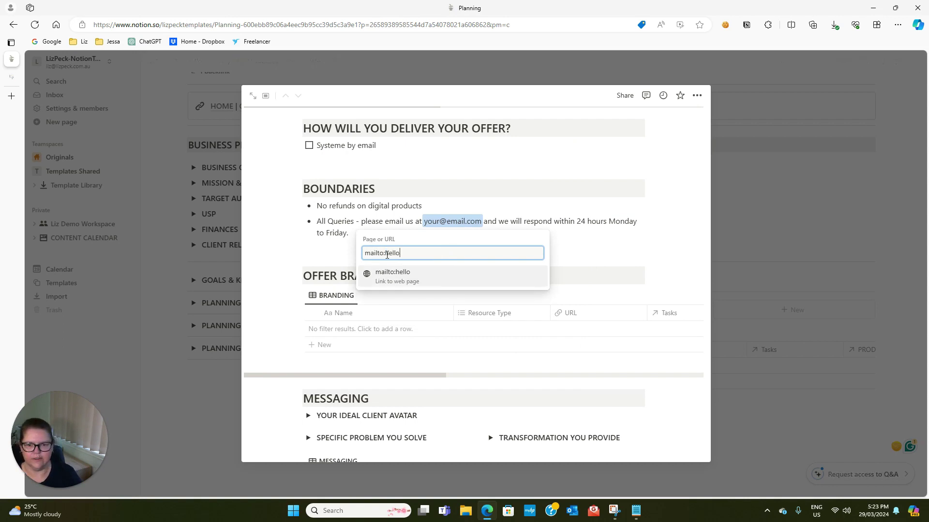
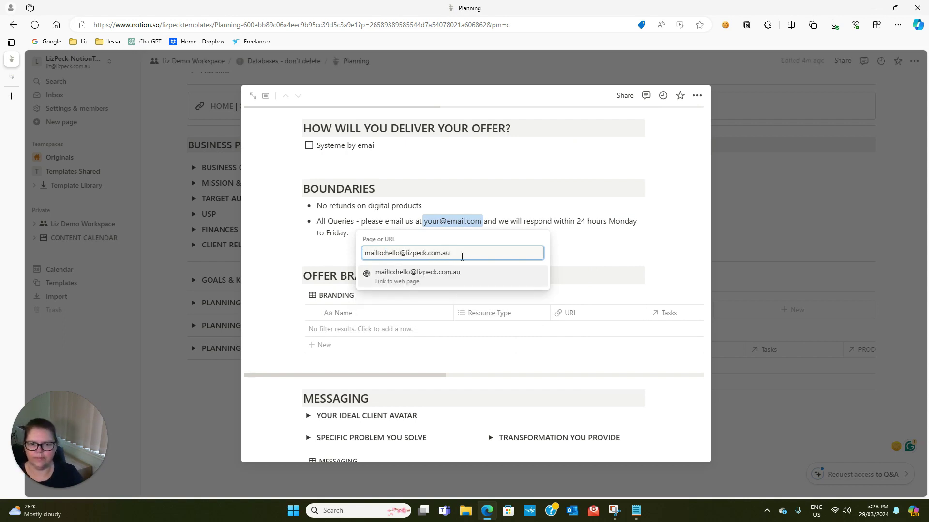
left_click_drag(457, 254, 388, 258)
key("ctrl+c")
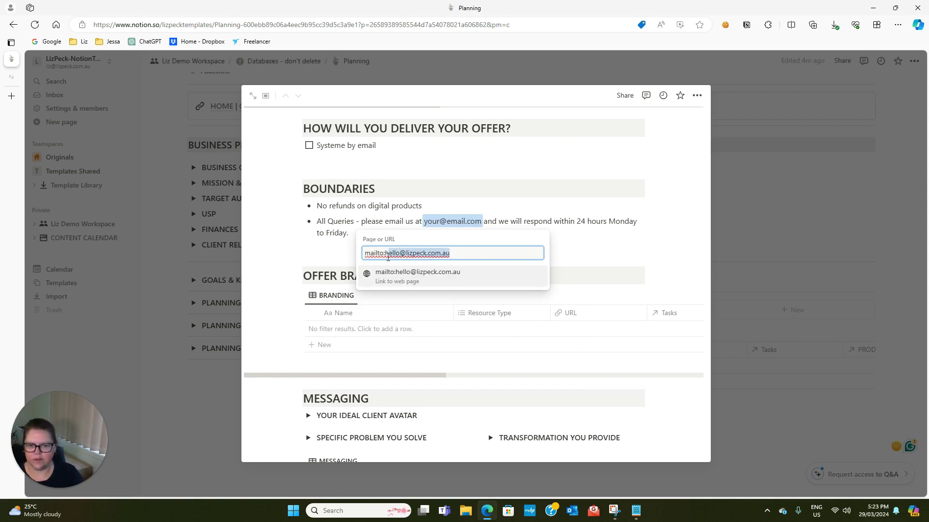
left_click(570, 246)
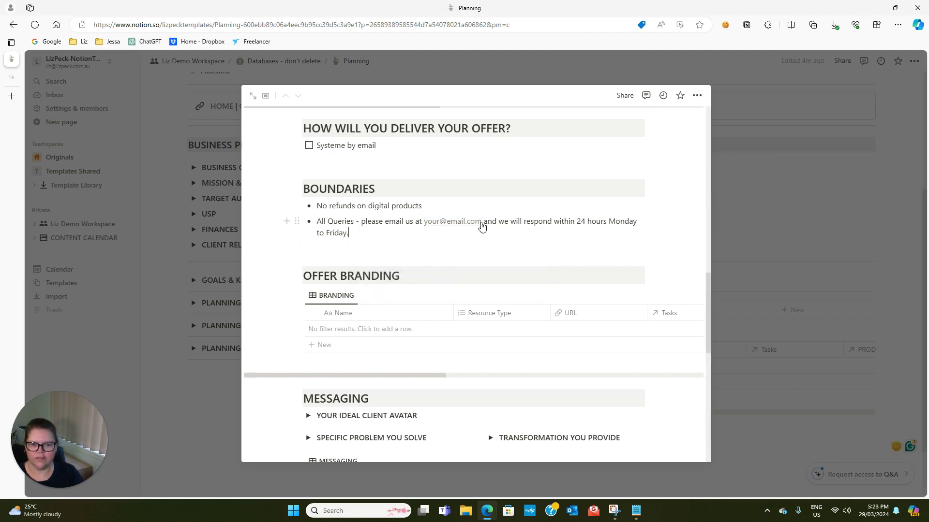
left_click(479, 225)
key("Escape")
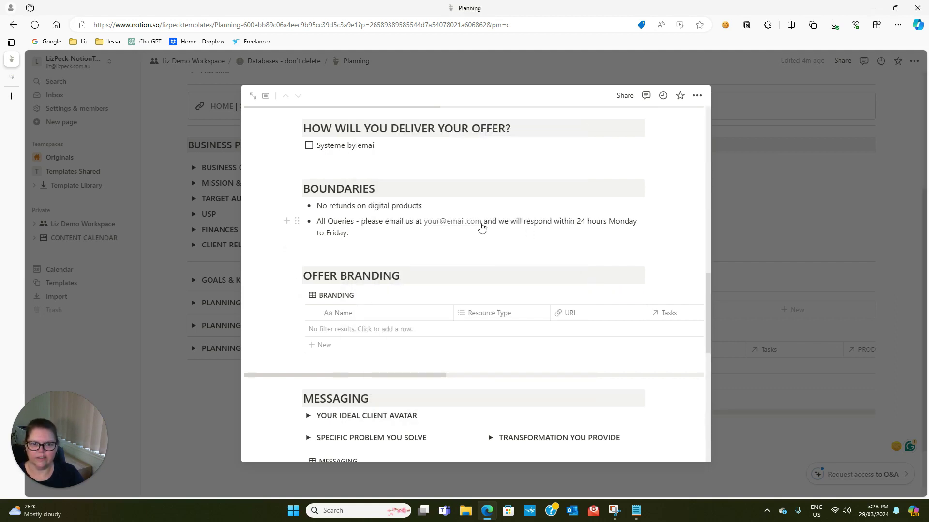
Paste the contact email as both the link's mailto target and its displayed text
mouse_move(481, 226)
left_click(517, 237)
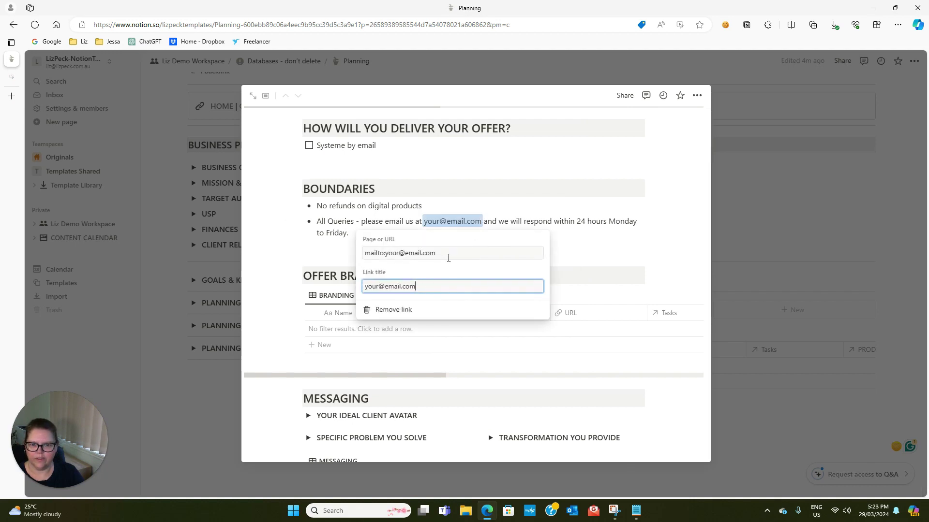
left_click_drag(448, 253, 385, 253)
key("ctrl+v")
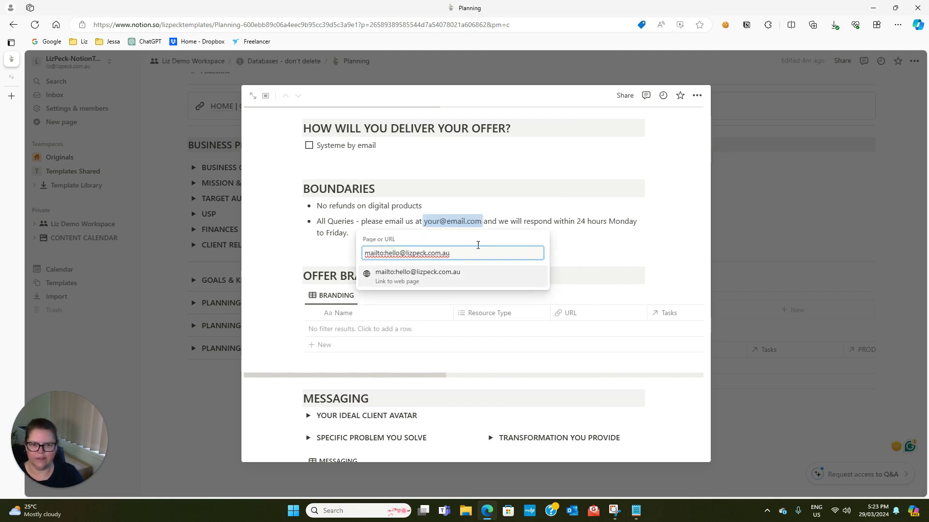
left_click(451, 274)
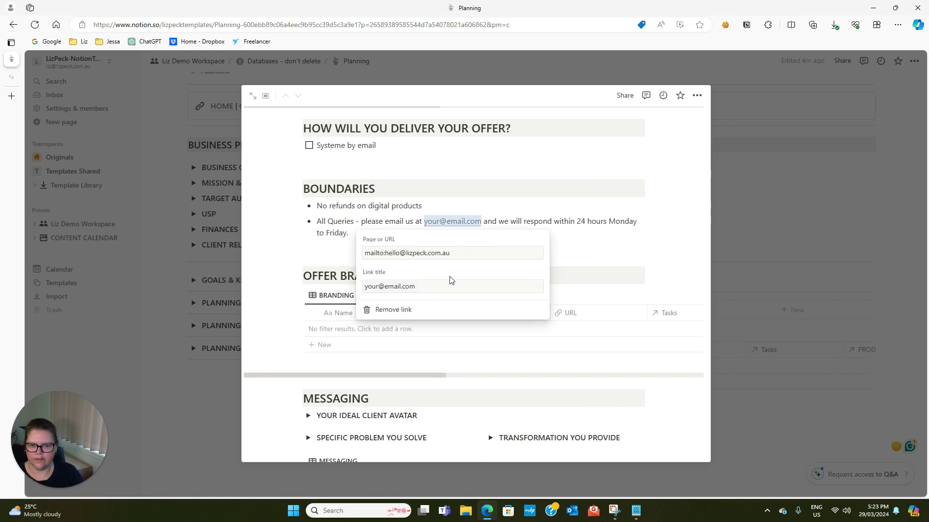
left_click_drag(449, 280, 367, 286)
key("ctrl+v")
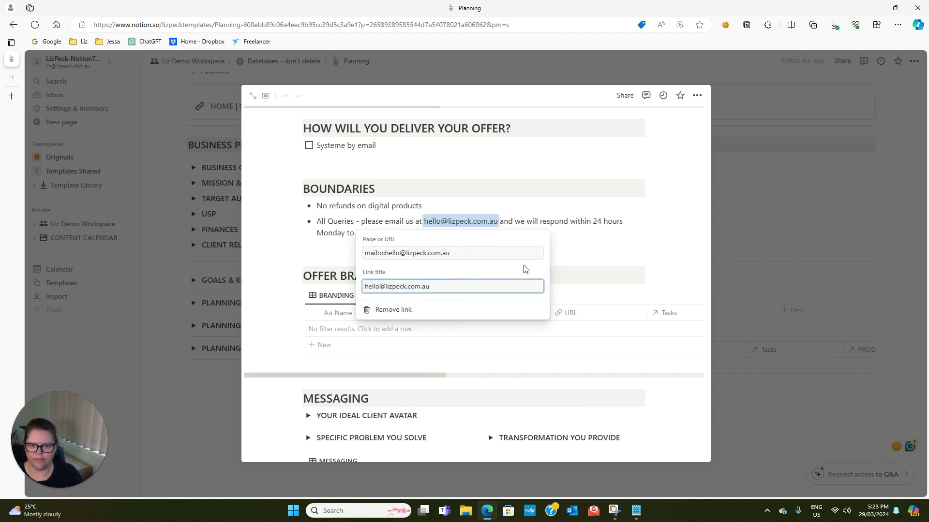
left_click(573, 264)
left_click(358, 266)
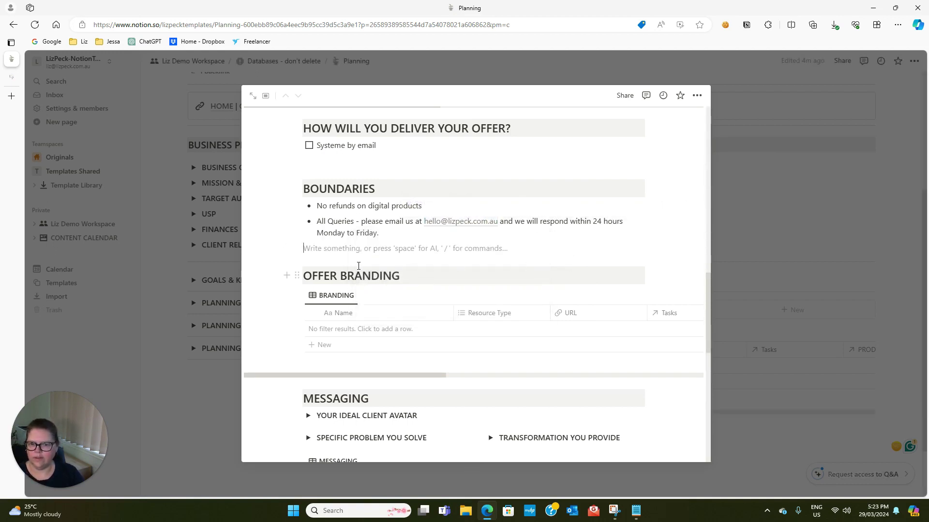
Add a Brandboard row to the Branding table
scroll(280, 273, "down", 2)
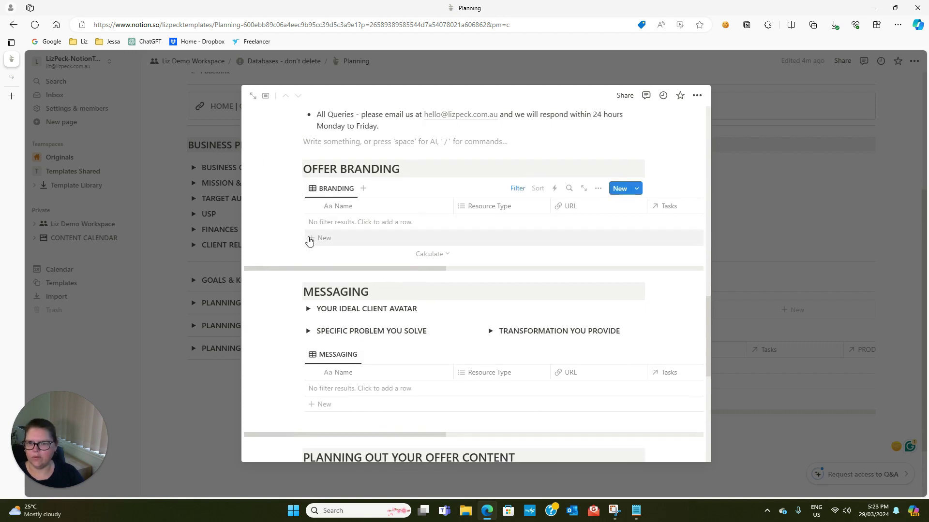
left_click(309, 239)
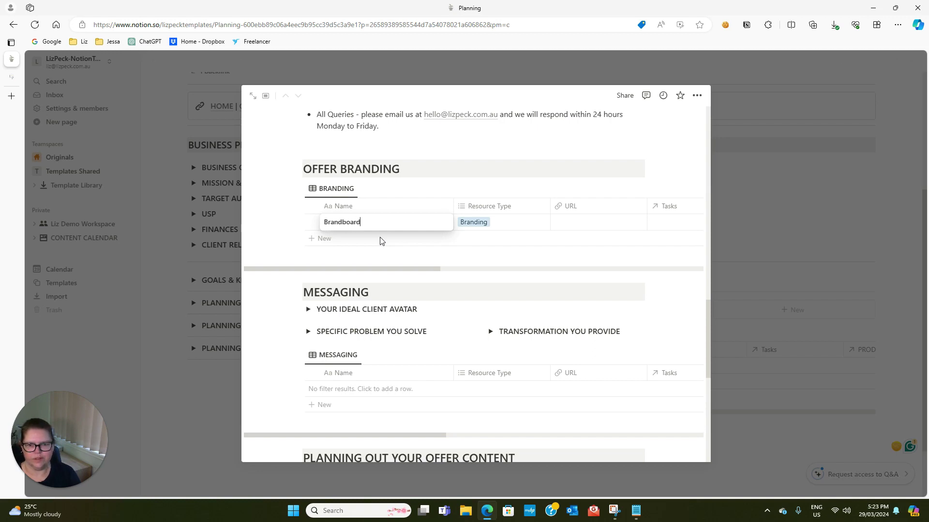
key("Return")
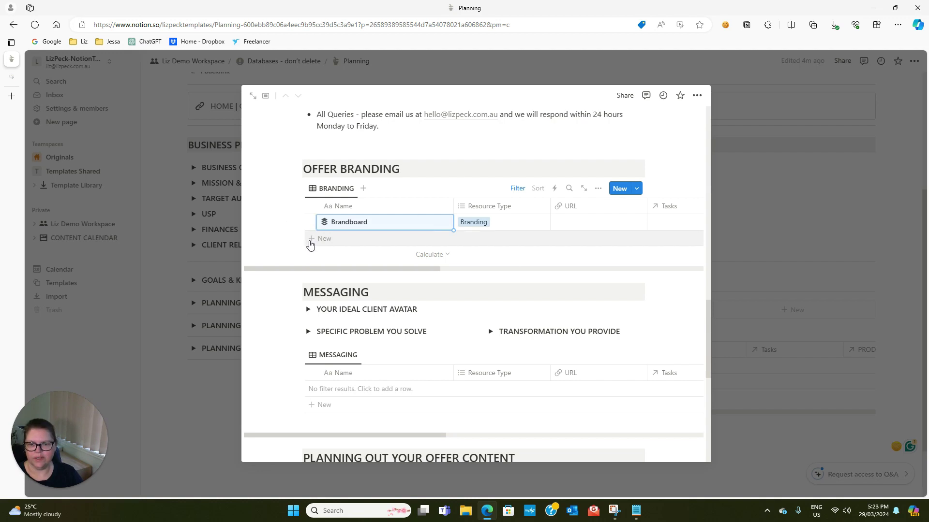
Add a 'Notion Workspace - Sales Page' row tagged My Online Presence
left_click(311, 242)
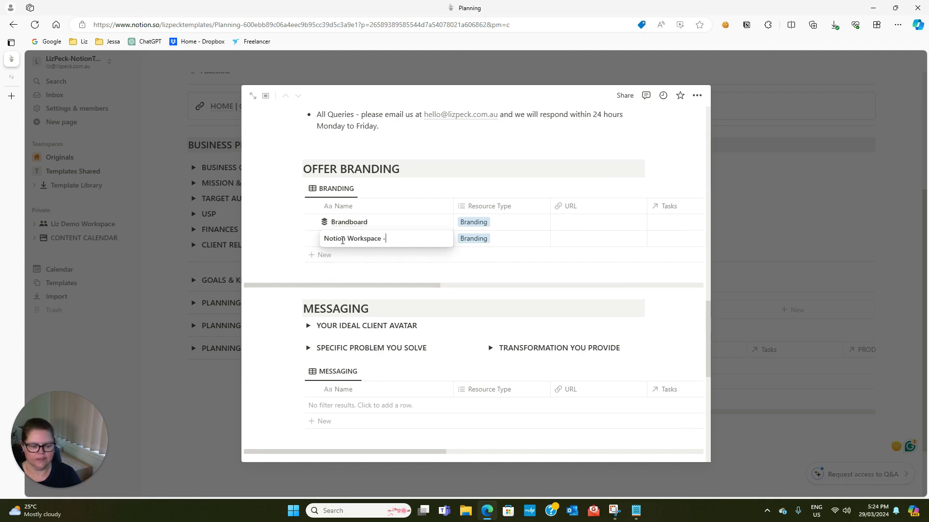
type("Notion Workspace - Sales Page")
left_click(483, 238)
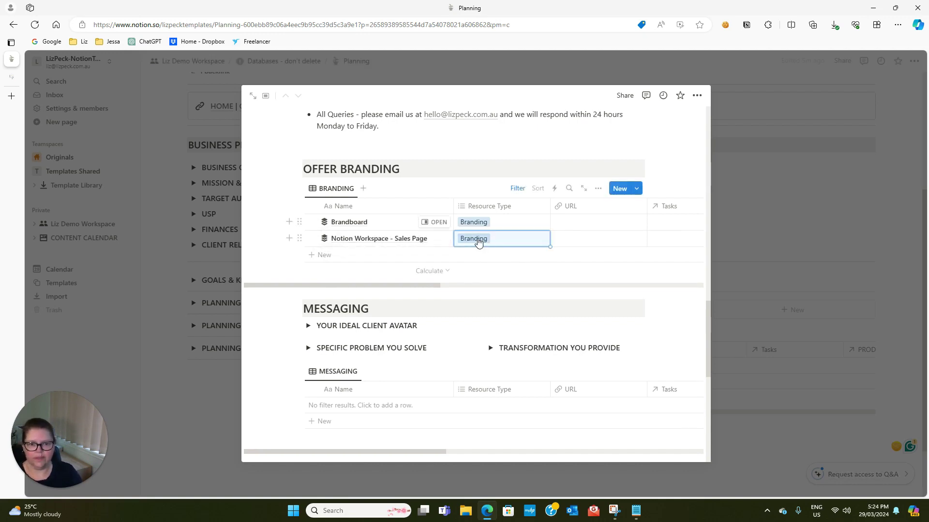
left_click(504, 238)
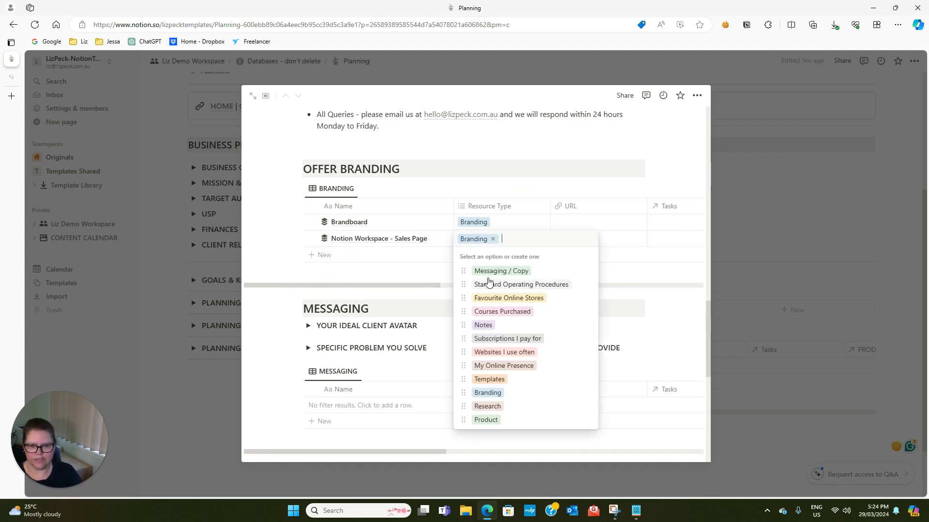
left_click(523, 366)
key("Escape")
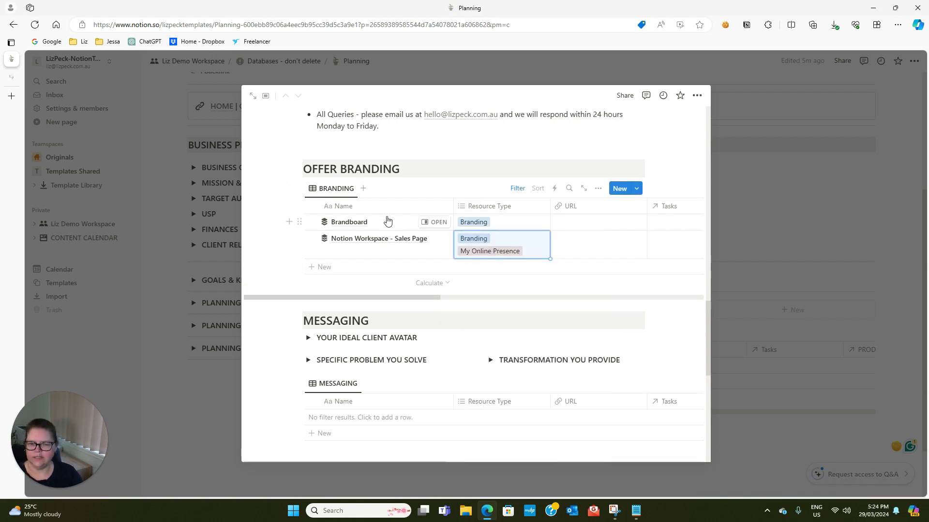
scroll(349, 275, "down", 1)
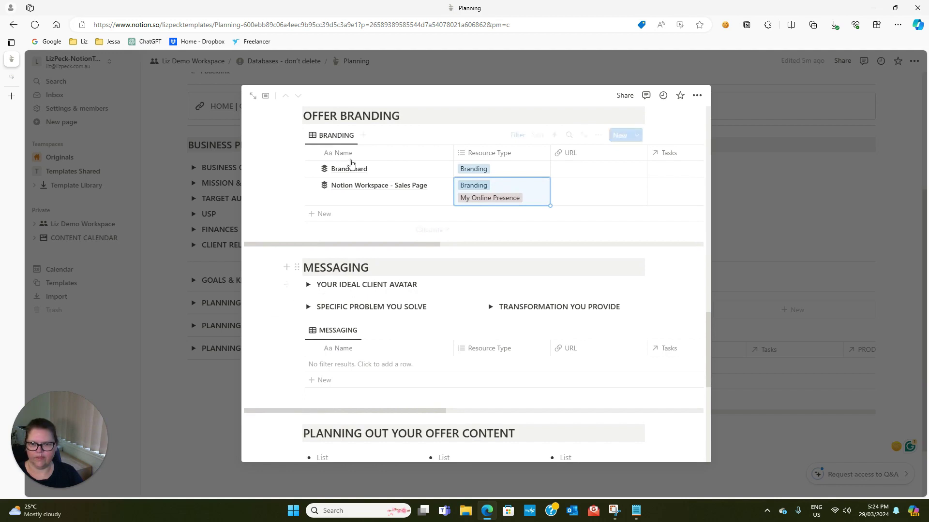
scroll(267, 203, "down", 1)
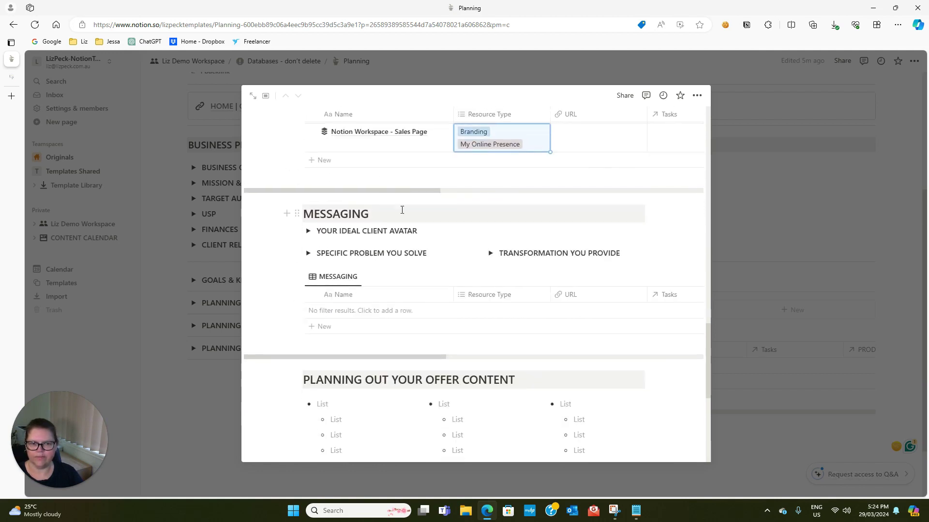
scroll(636, 208, "up", 2)
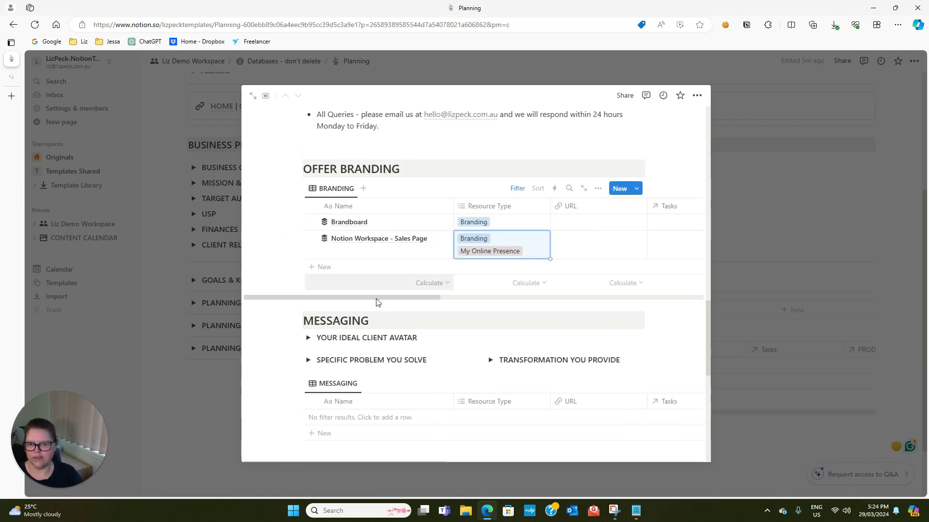
scroll(358, 310, "down", 3)
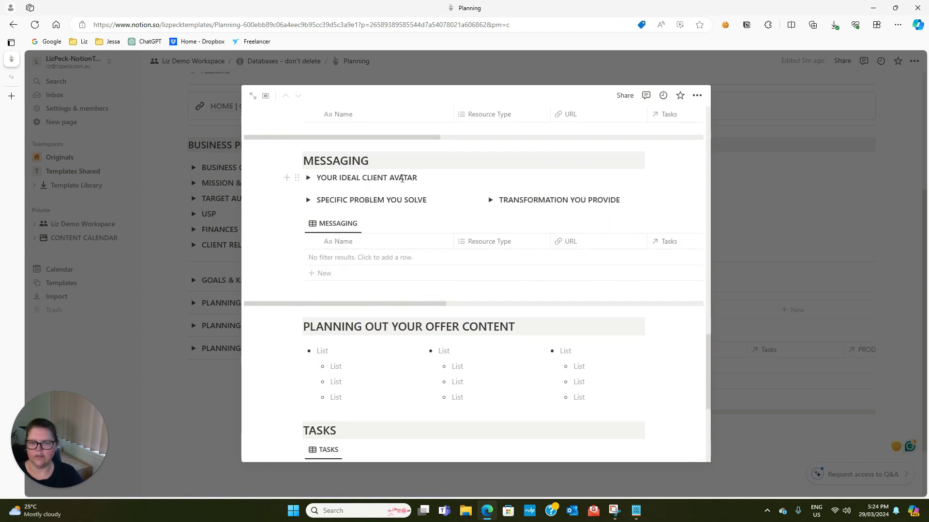
Describe the ideal client: overwhelmed, disorganised, frustrated online business owners wanting a good working system
left_click(308, 178)
left_click(355, 200)
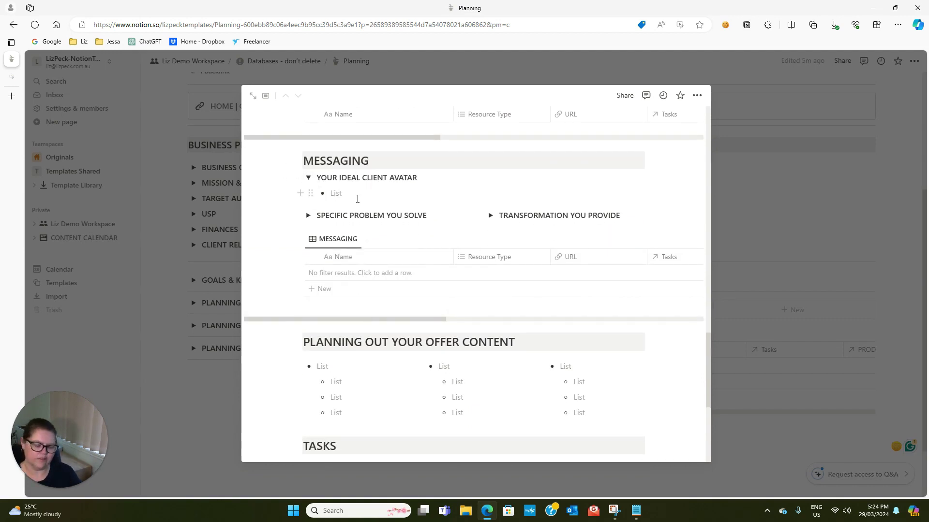
type("Online Buiness owners")
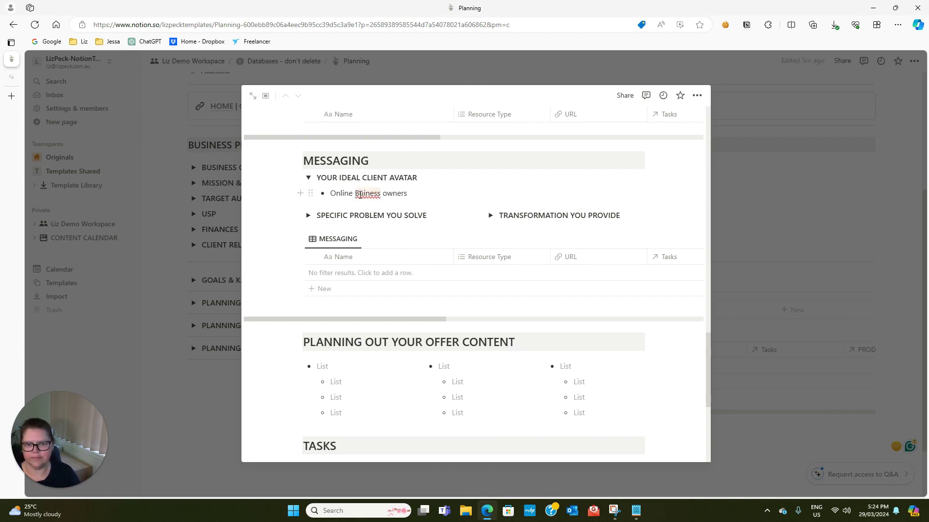
left_click(363, 193)
type("s,")
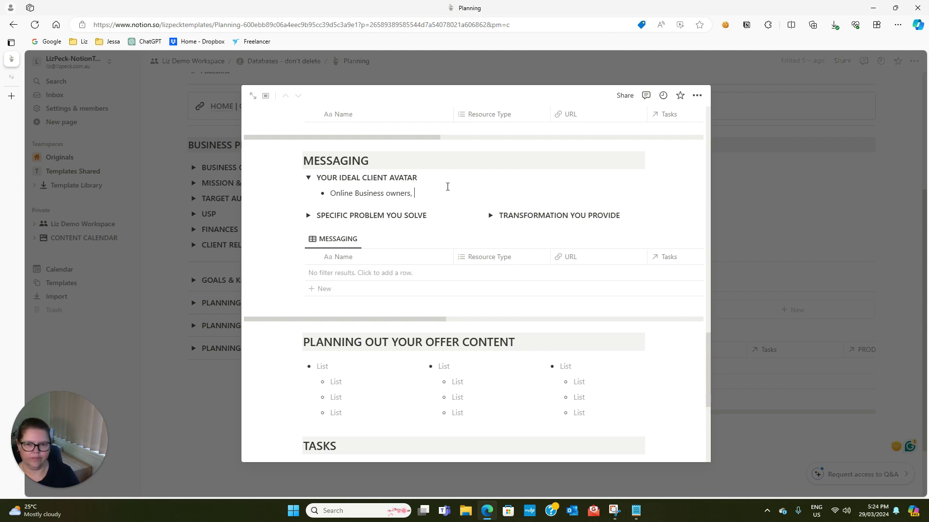
type(" currently")
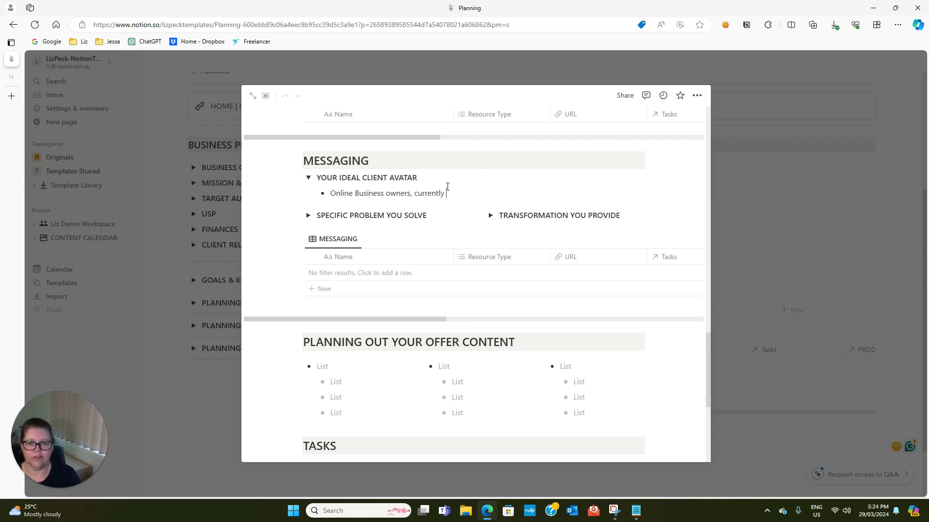
type(" feeling over")
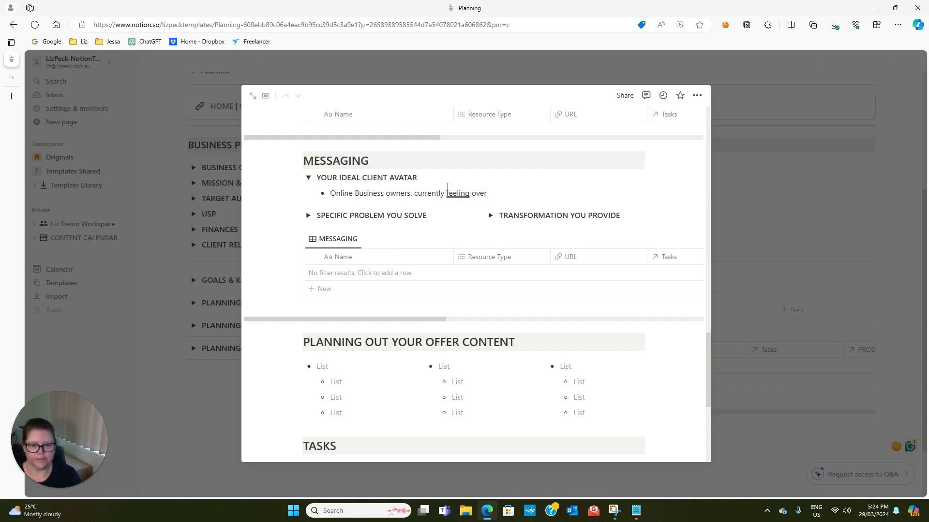
type("whelm")
key("BackSpace")
type("lmed, ")
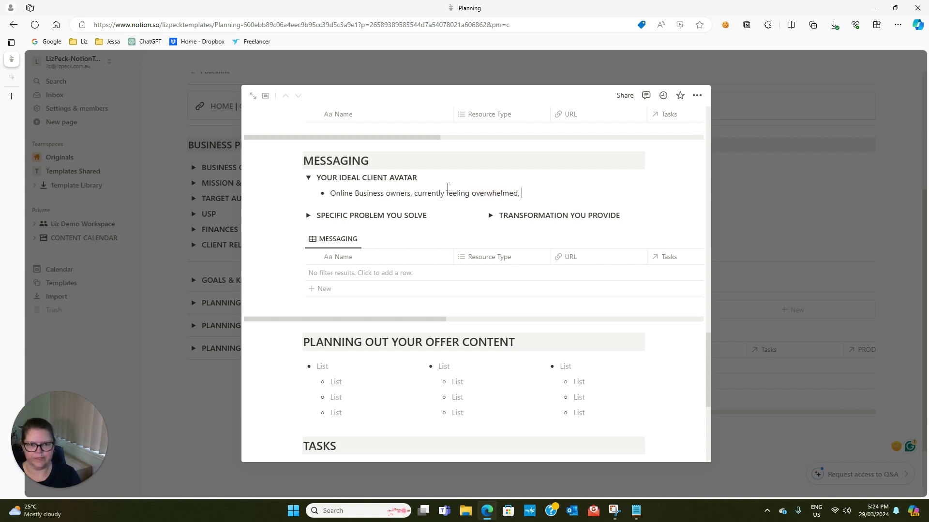
type("disorganised")
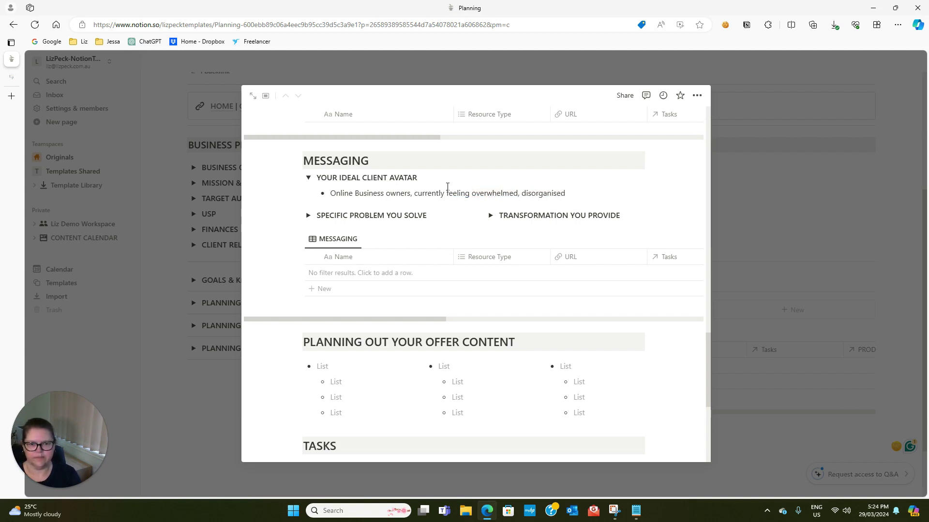
type(", frustrated")
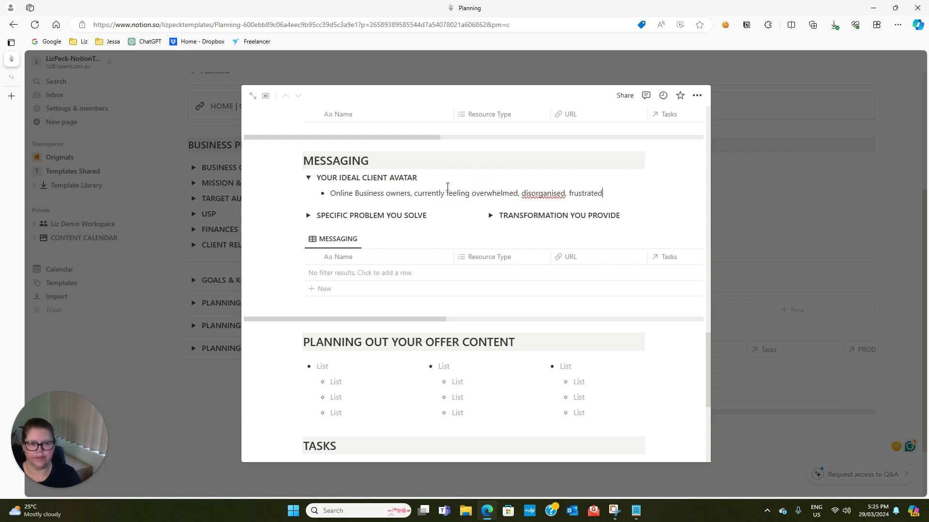
type(". Would reall")
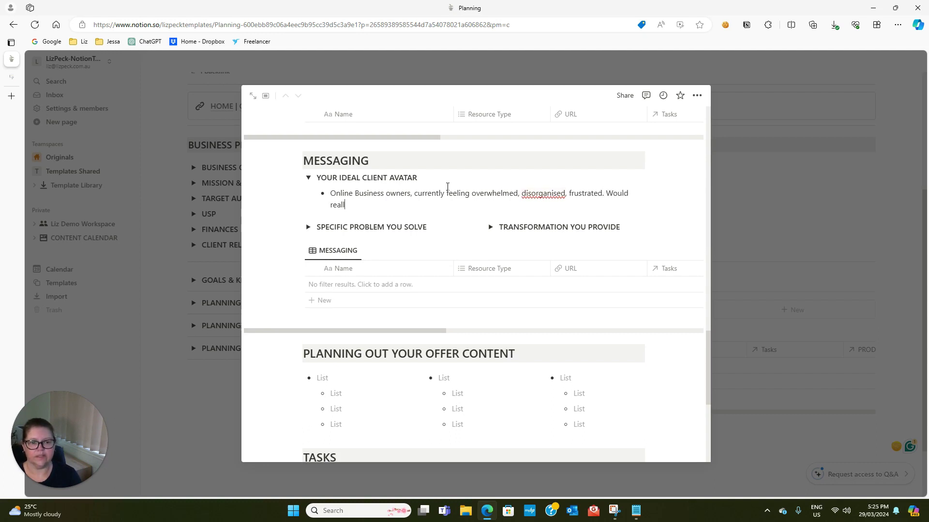
type("y like a good working system in place ")
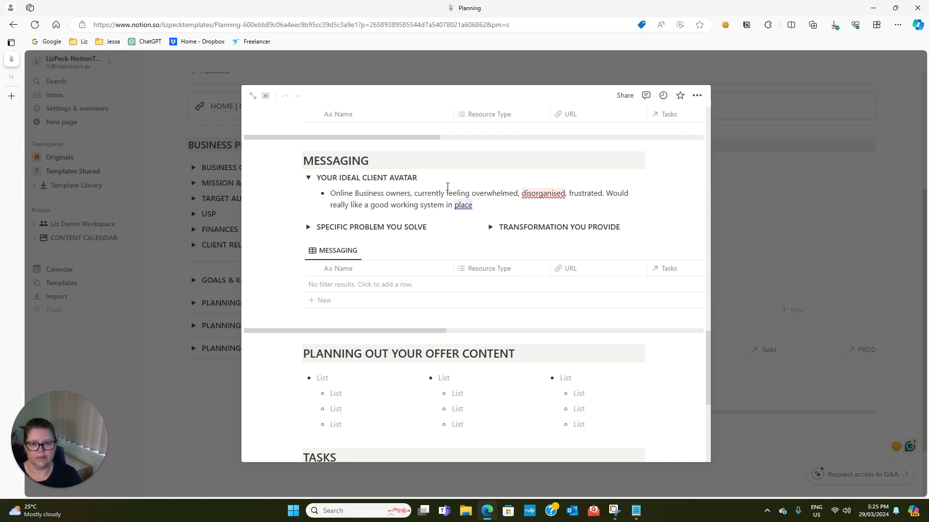
type("but haven't fo")
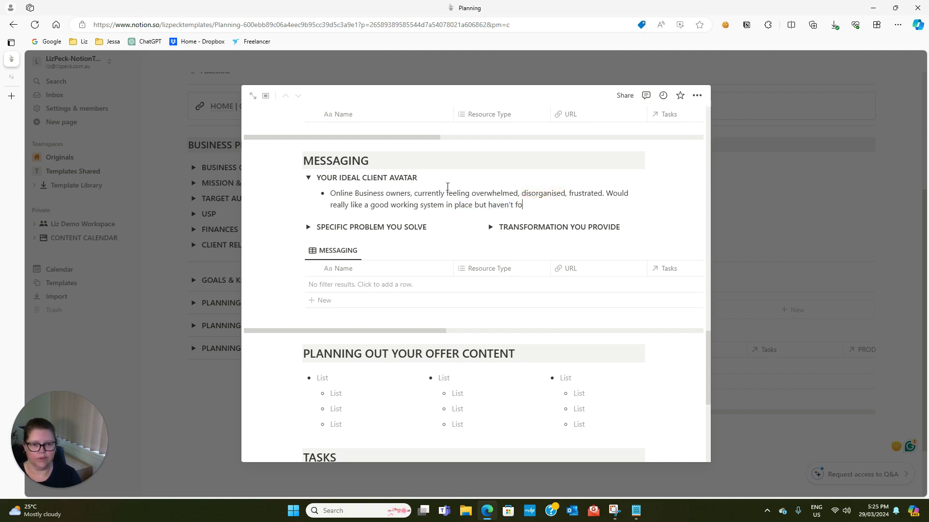
type("und the right fit")
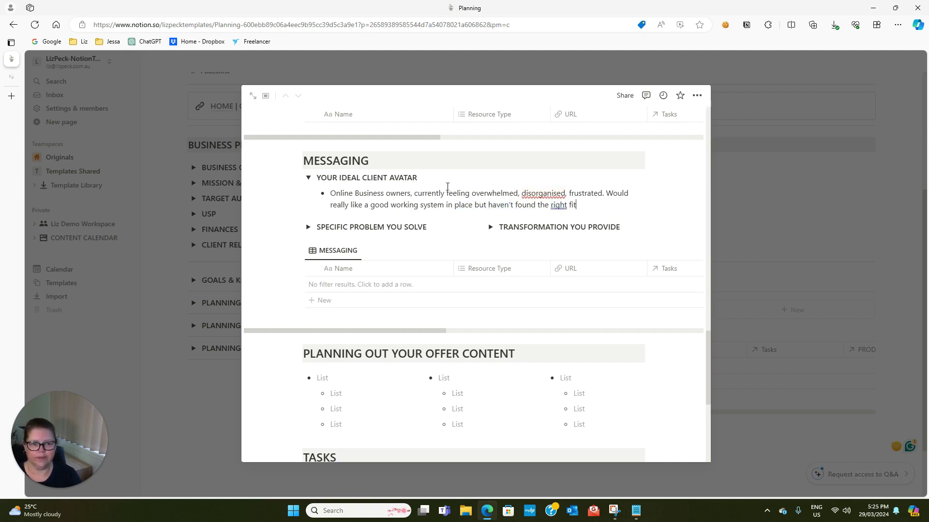
type(".")
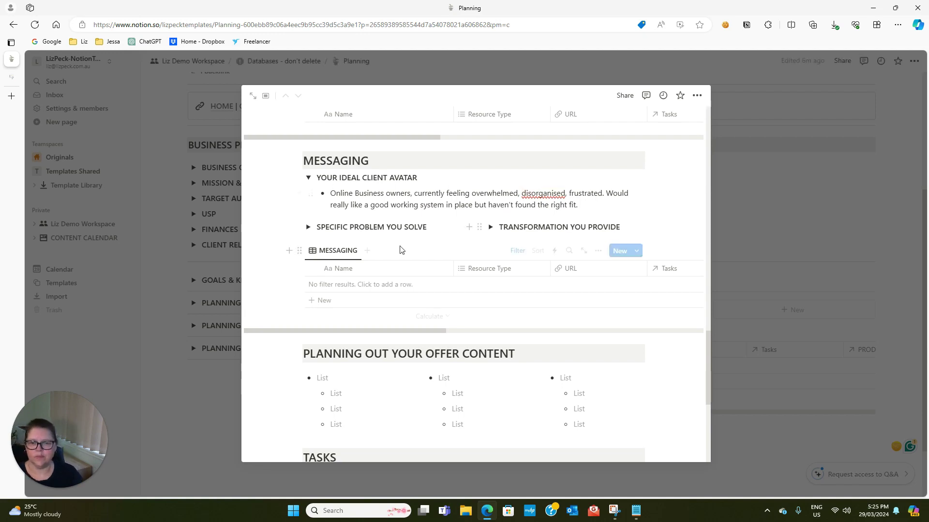
left_click(307, 227)
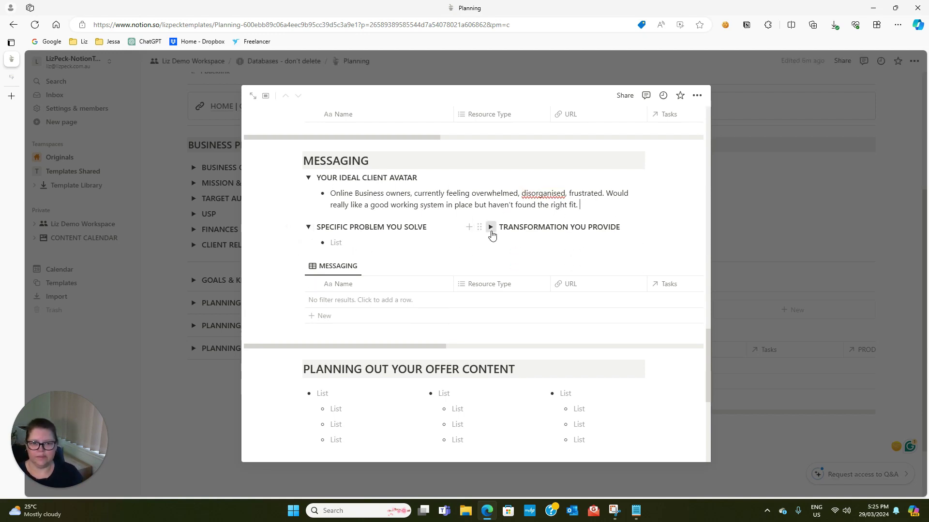
Write the specific problem: no system, frustrated and overwhelmed, tried everything without finding the right solution
left_click(489, 227)
left_click(346, 243)
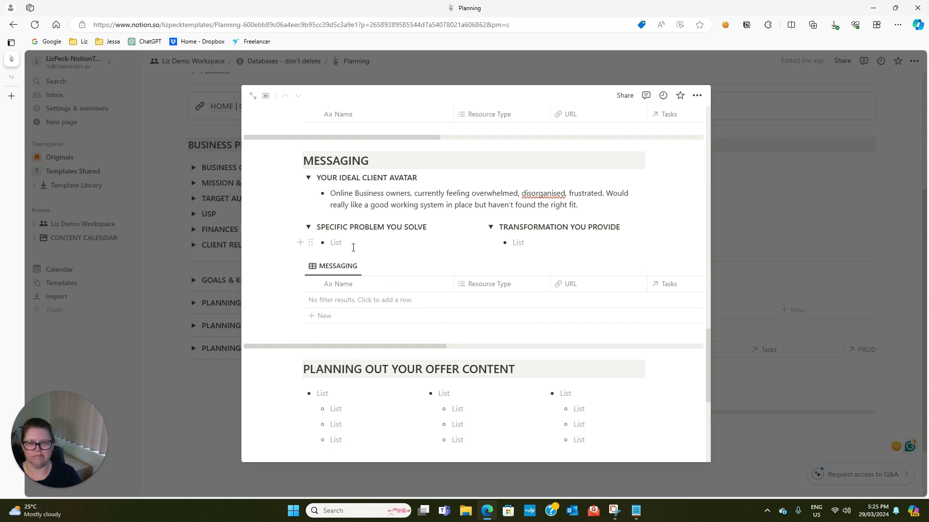
type("No sys")
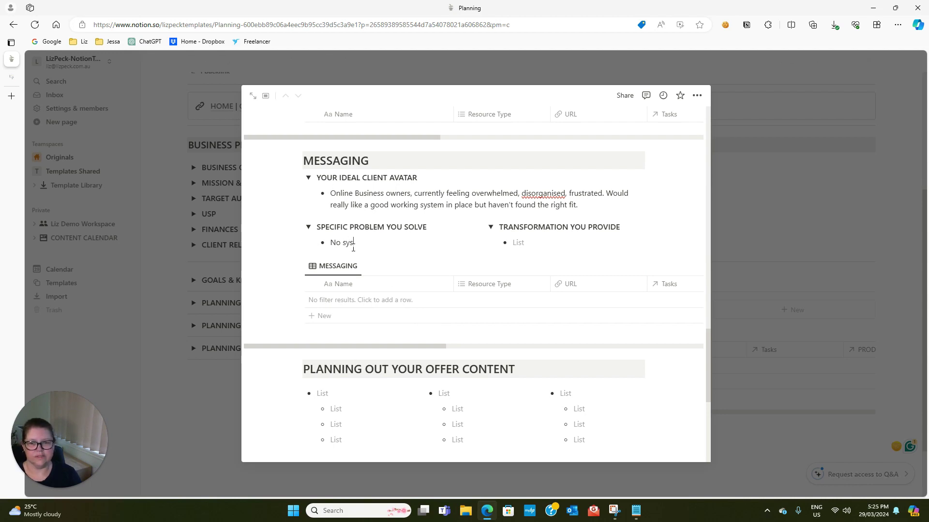
type("tem, fr")
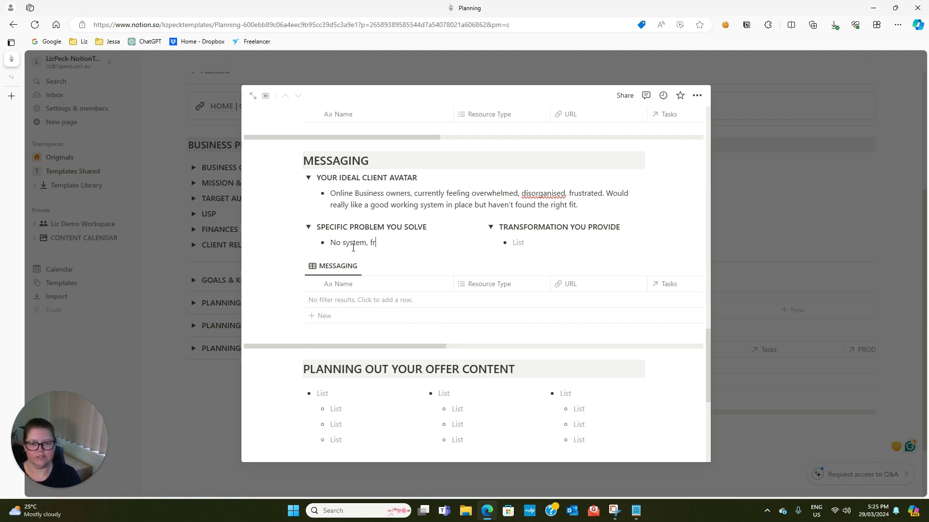
type("ustrated and ")
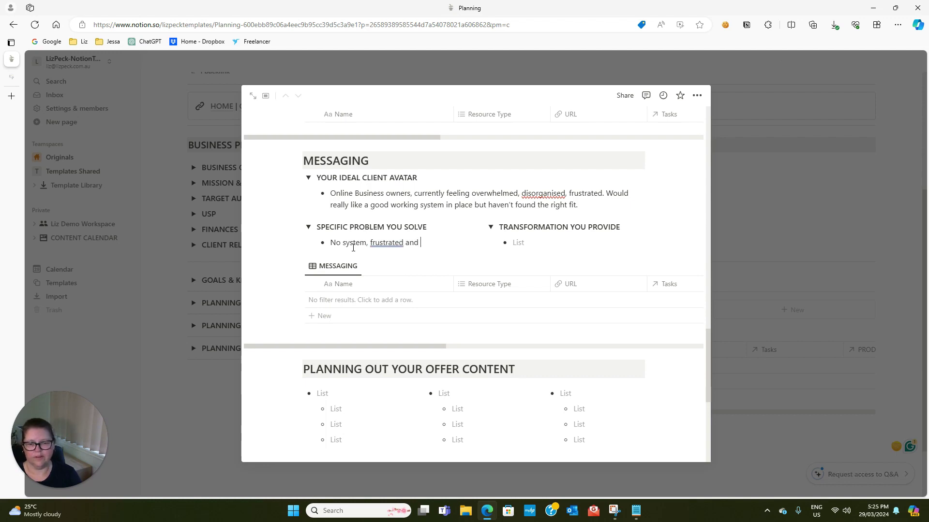
type("overwhele")
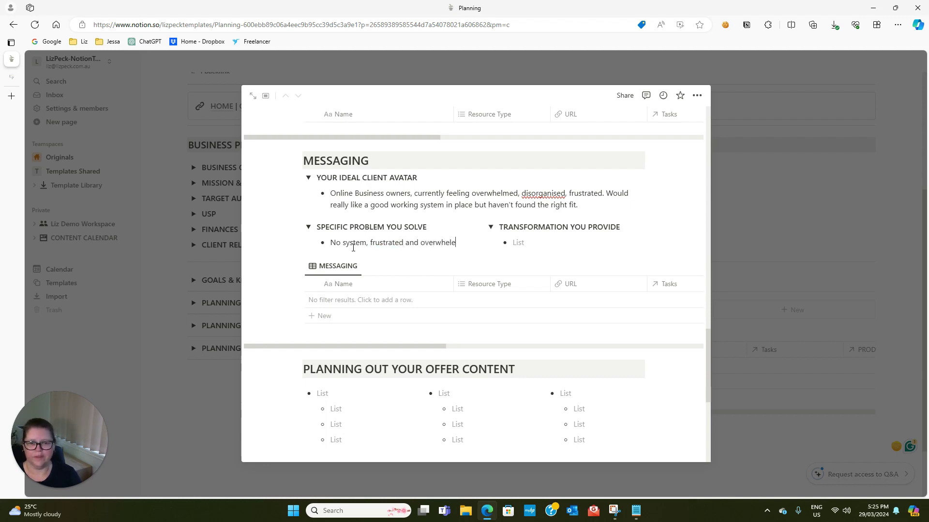
key("BackSpace")
type("med, tried")
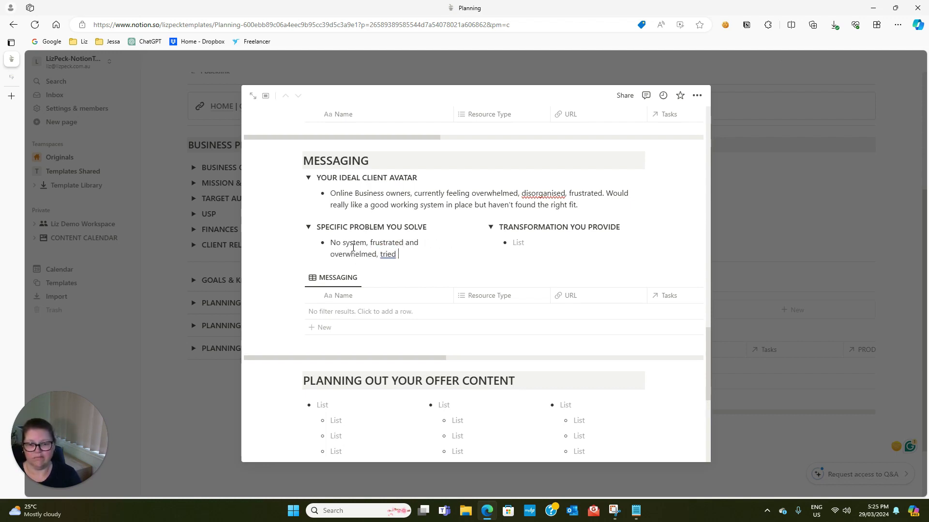
type(" everything and ")
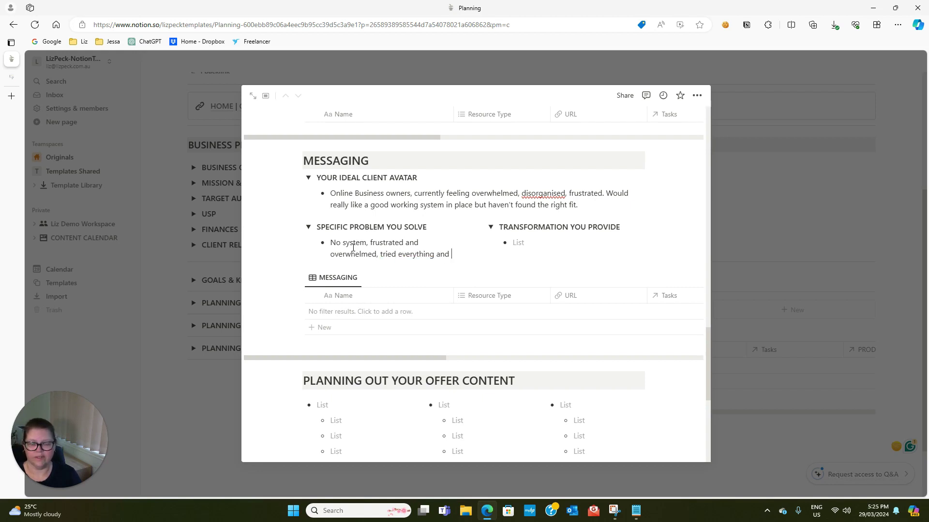
type("not found the right solution")
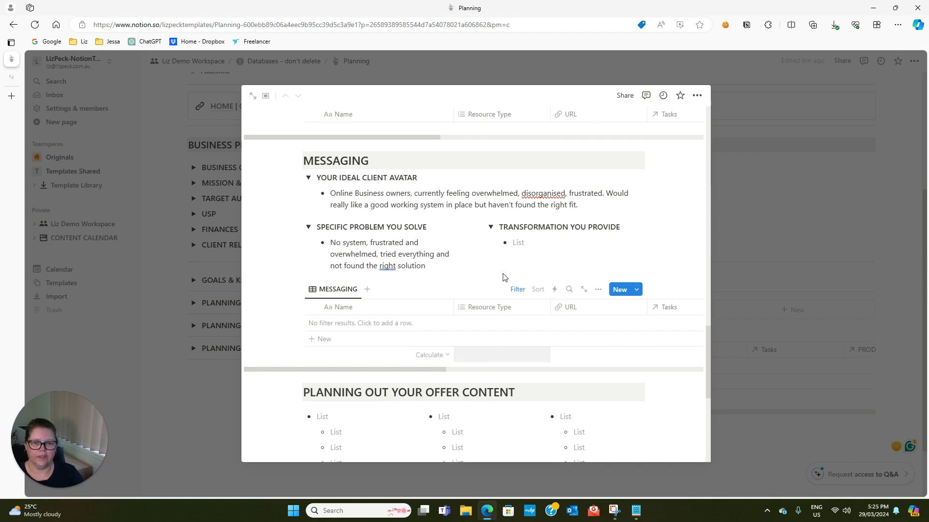
left_click(556, 246)
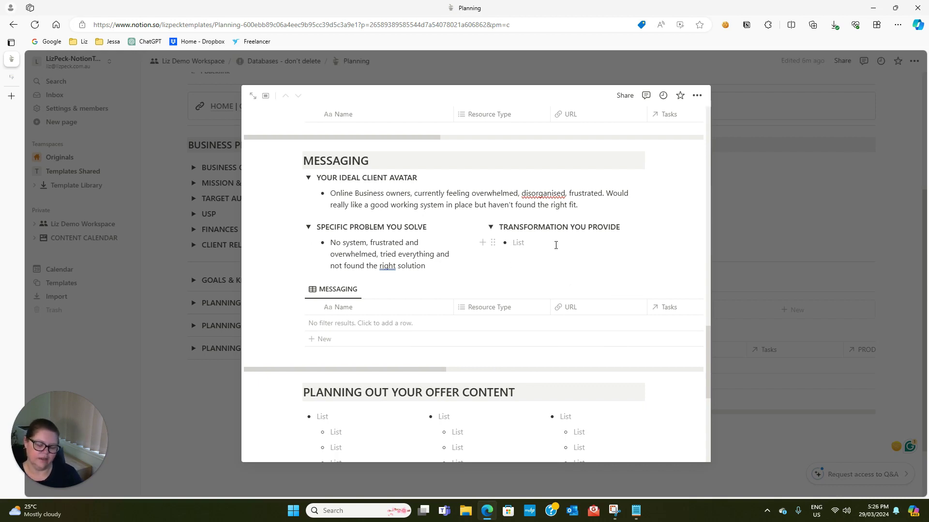
Write the transformation: an already done for you Notion Workspace to implement and get to work
type("An a")
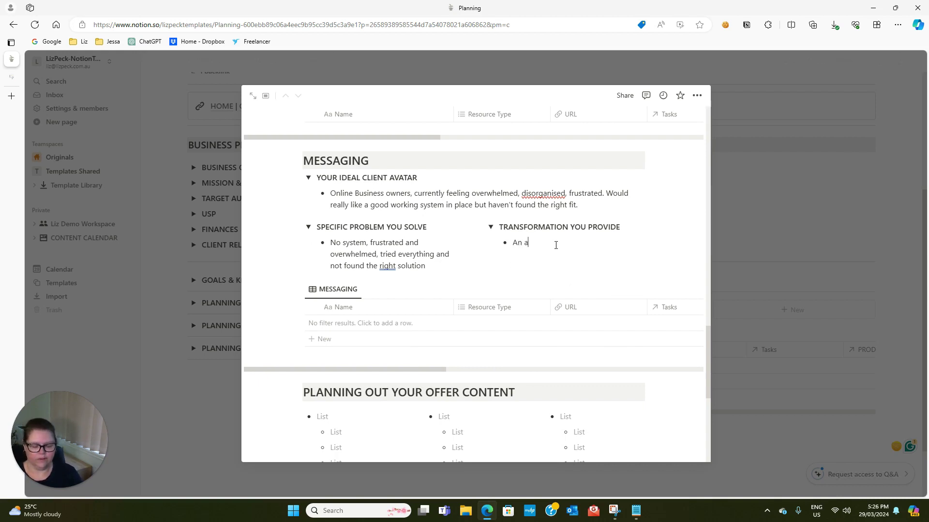
type("lready done for you")
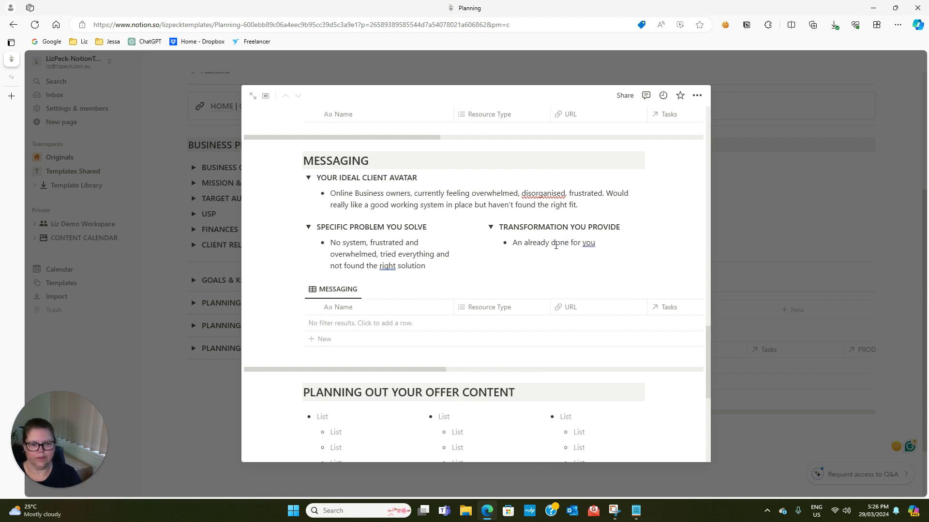
type(" Notion Workspace tha")
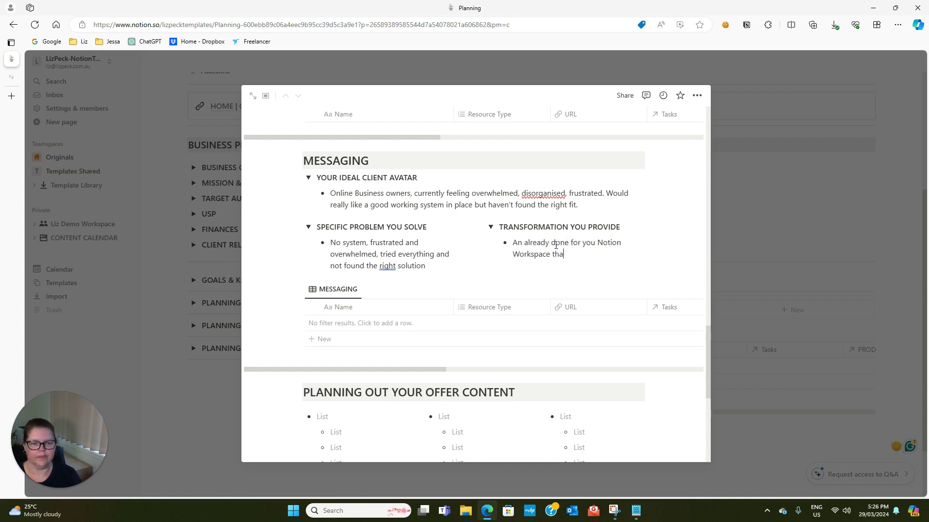
type("t you can just imple")
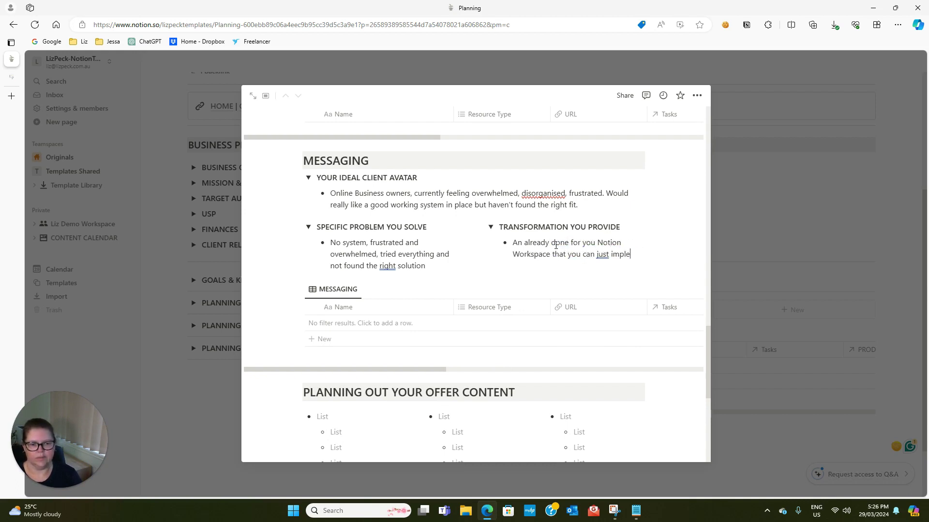
type("ment and get to work.")
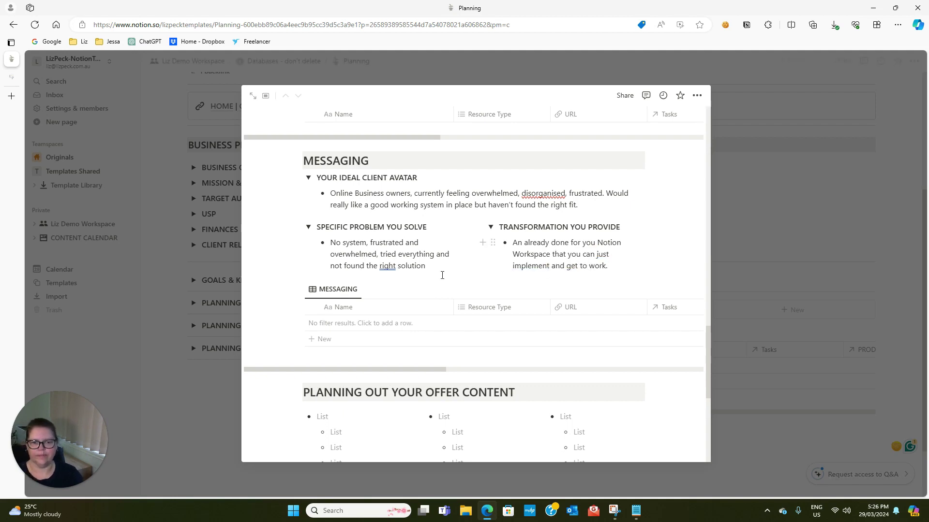
scroll(423, 269, "down", 2)
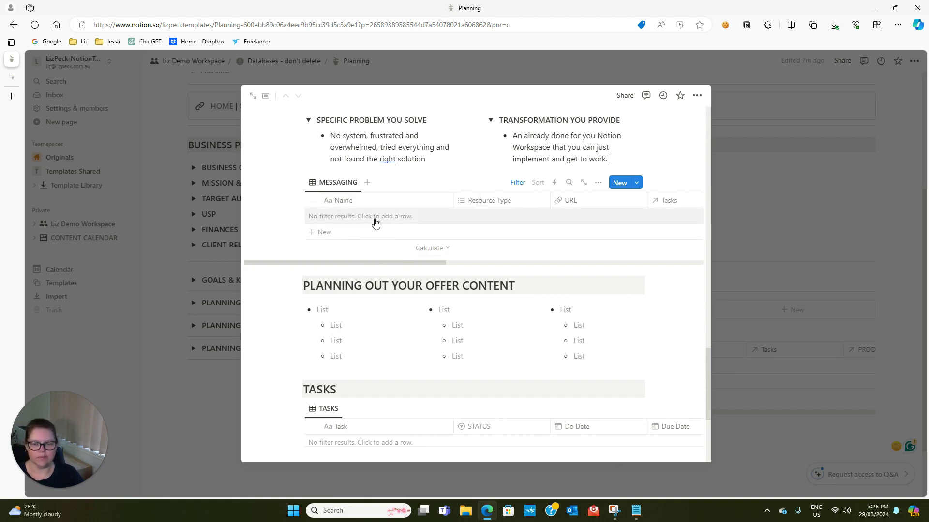
scroll(378, 220, "down", 1)
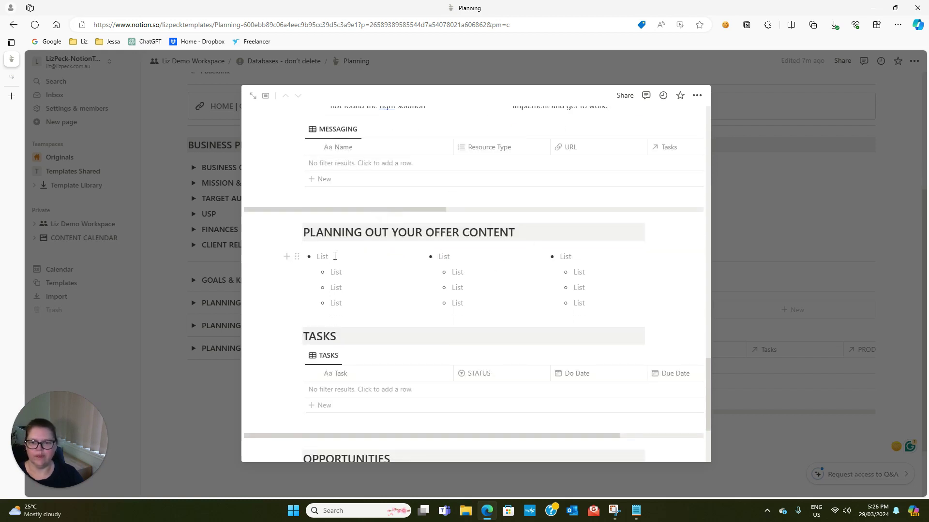
Head the first two columns 'Notion Workspace Includes:' and 'Training Included:'
type("Notion ")
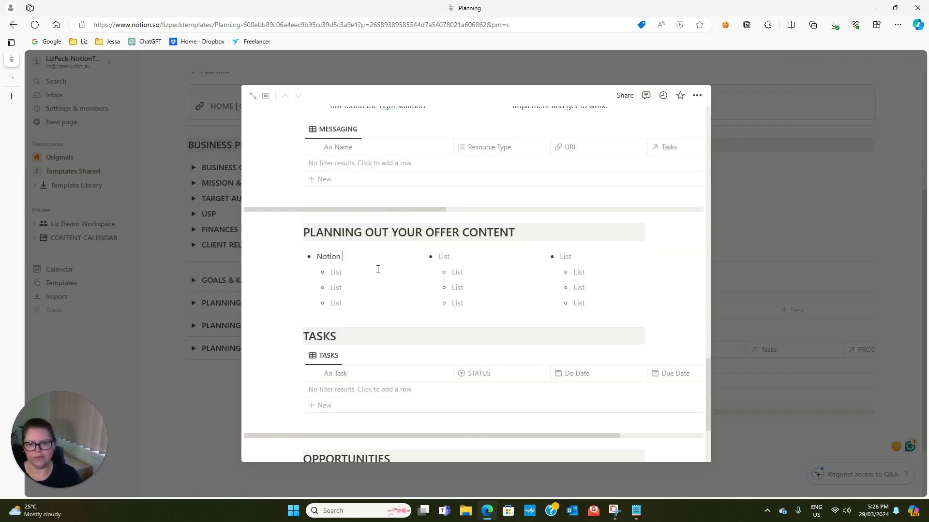
type("Workspace Includes:")
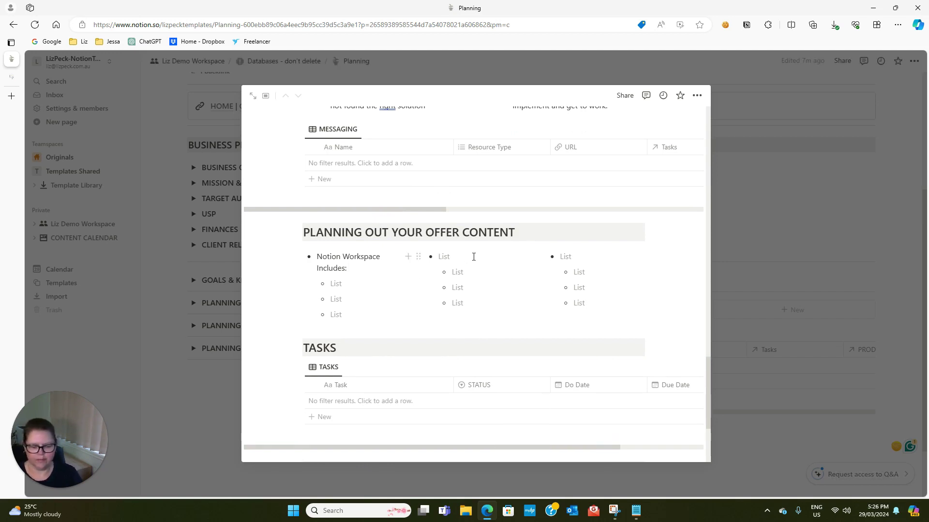
left_click(473, 257)
type("Y")
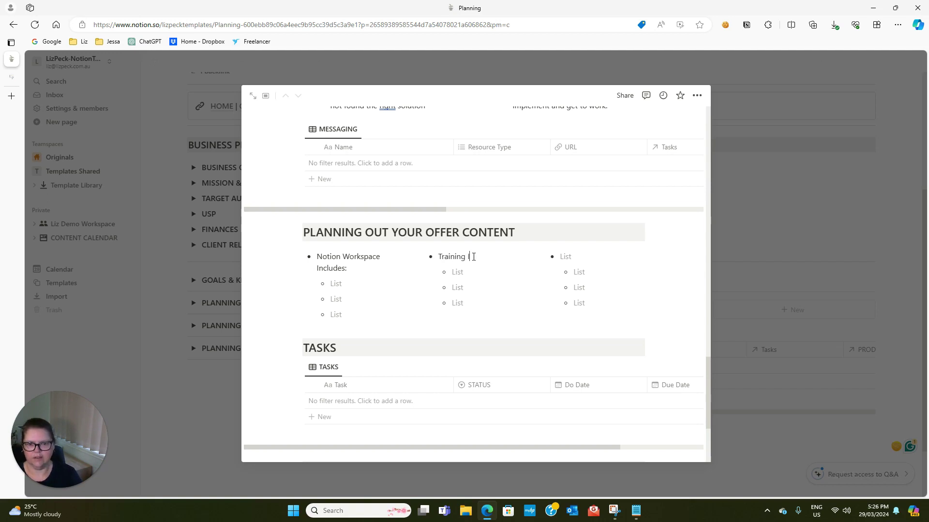
Delete the unused third column from the offer content section
left_click(595, 301)
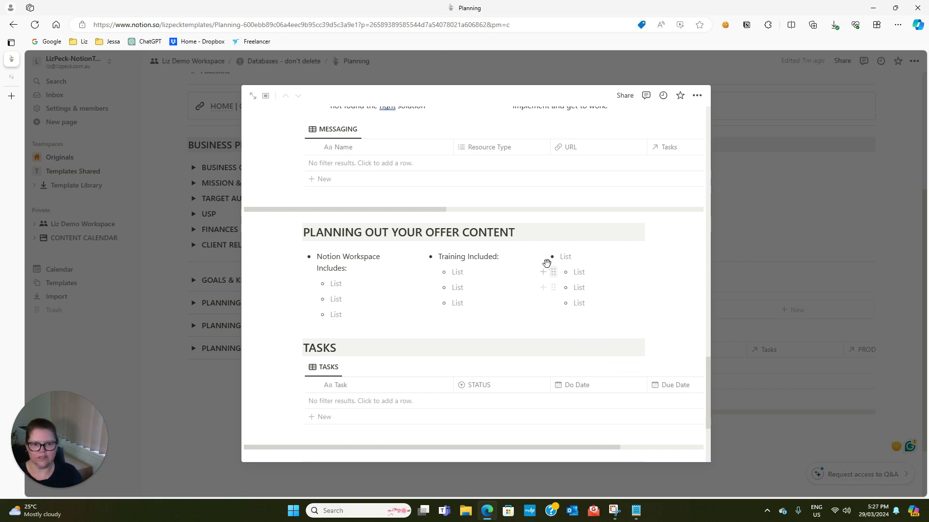
left_click(540, 256)
left_click(491, 217)
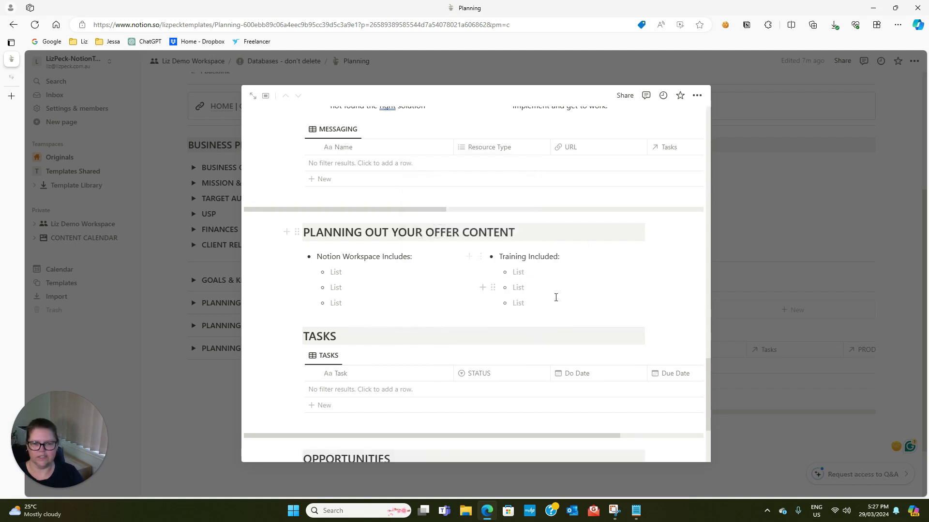
scroll(537, 313, "down", 1)
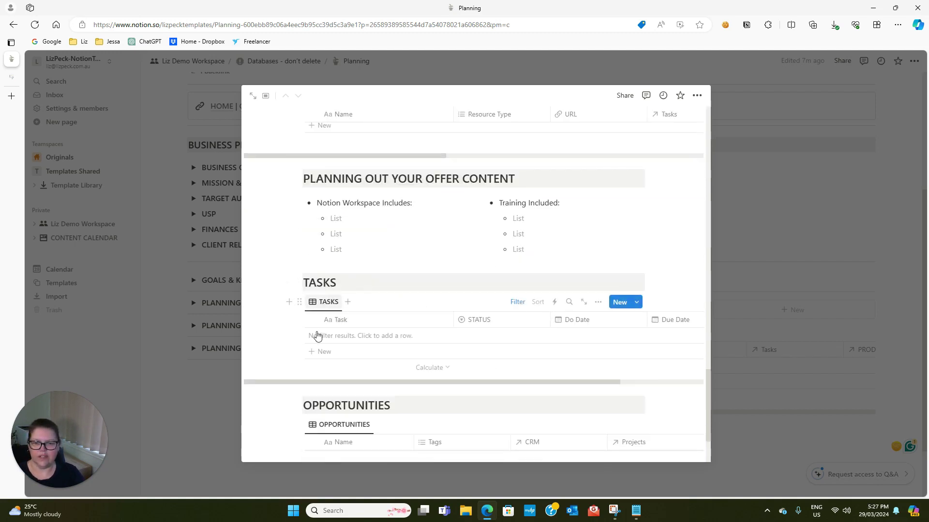
Review the Notion Workspace page and its Notion Guide PDF, training videos and Brandboard links
scroll(390, 301, "down", 2)
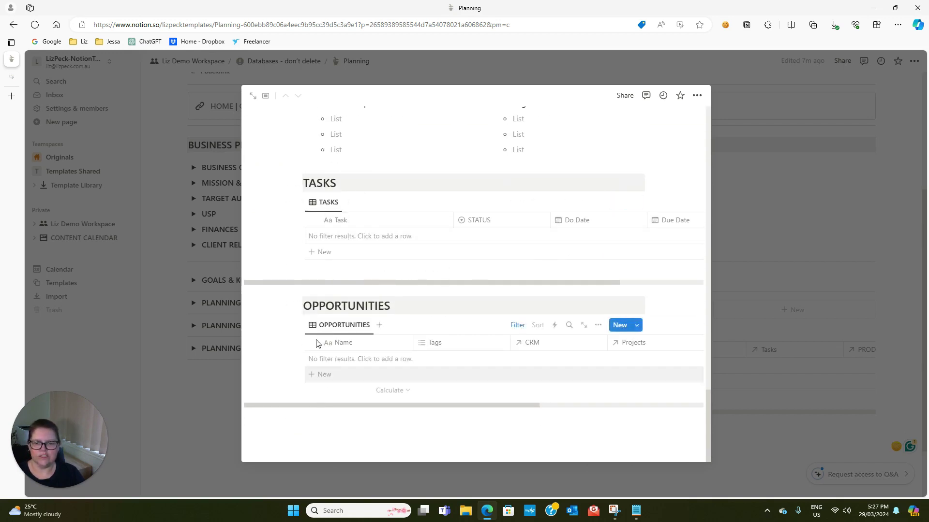
scroll(338, 346, "up", 1)
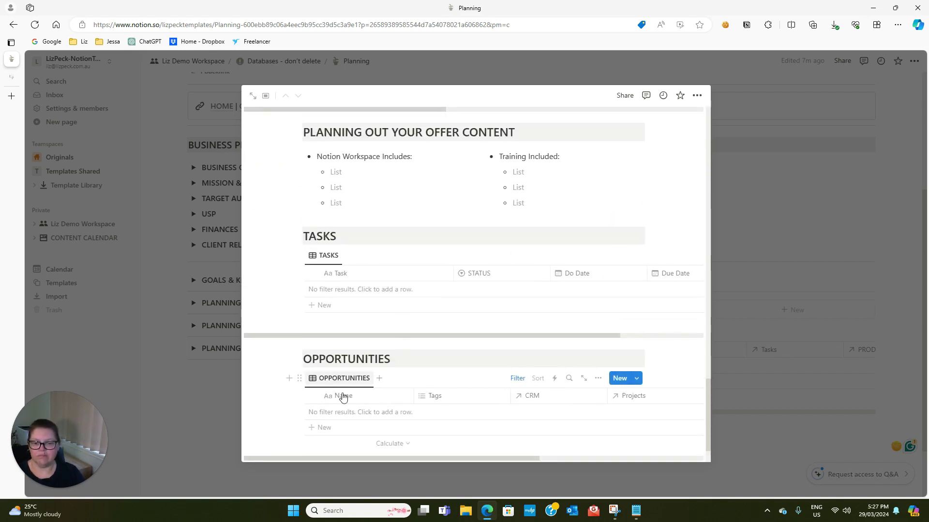
scroll(373, 389, "up", 8)
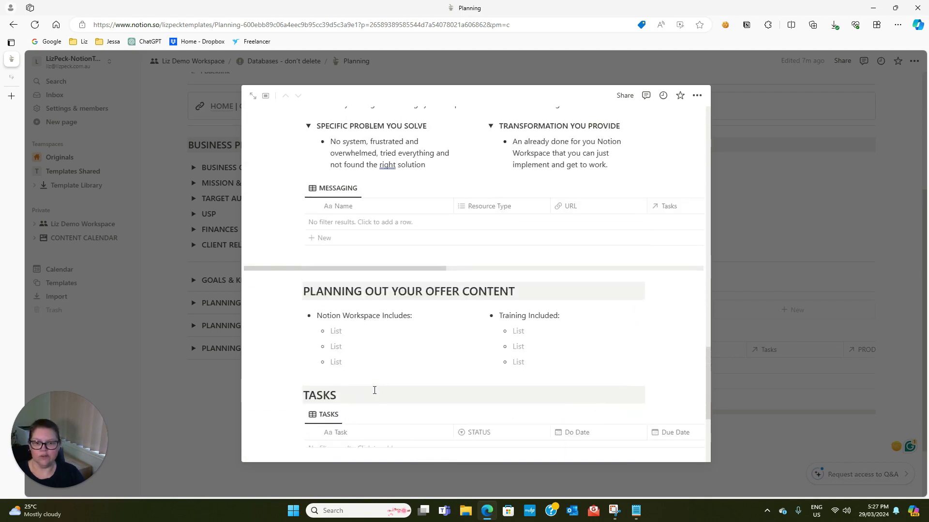
scroll(376, 382, "down", 3)
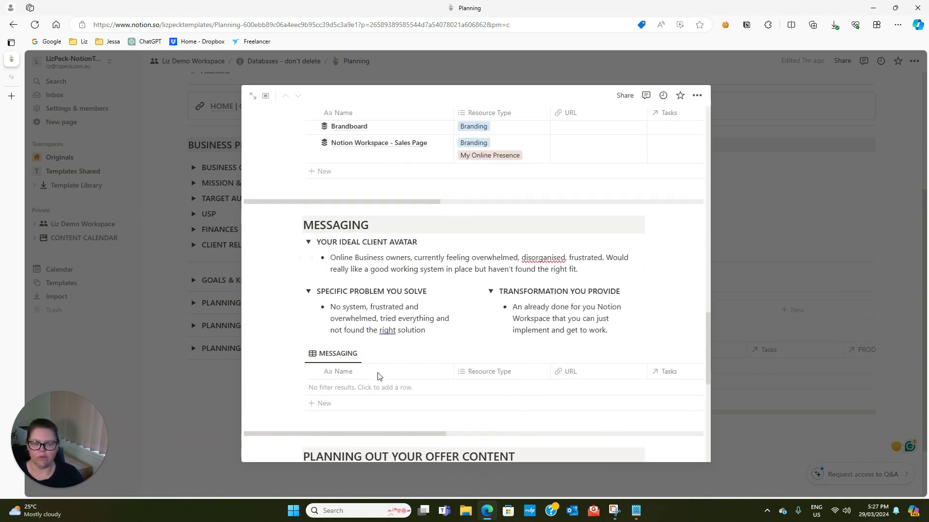
scroll(379, 376, "down", 7)
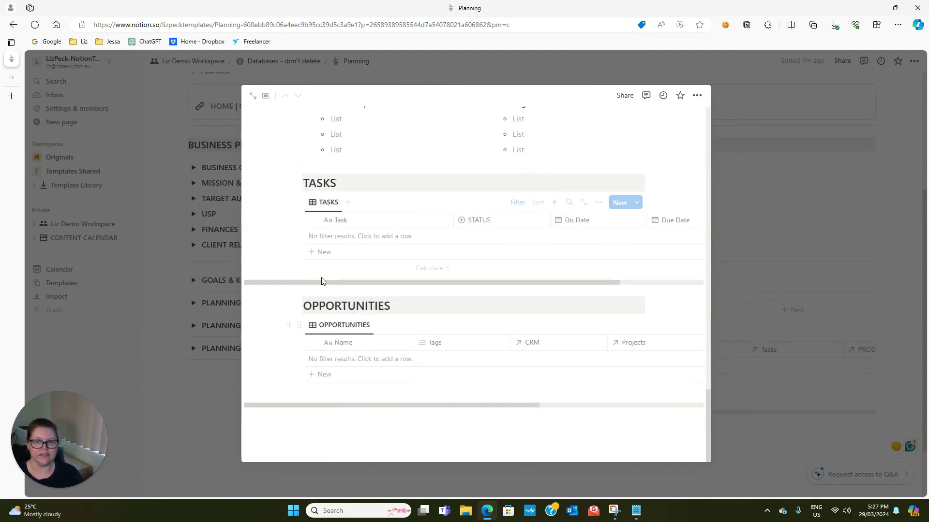
scroll(513, 314, "up", 10)
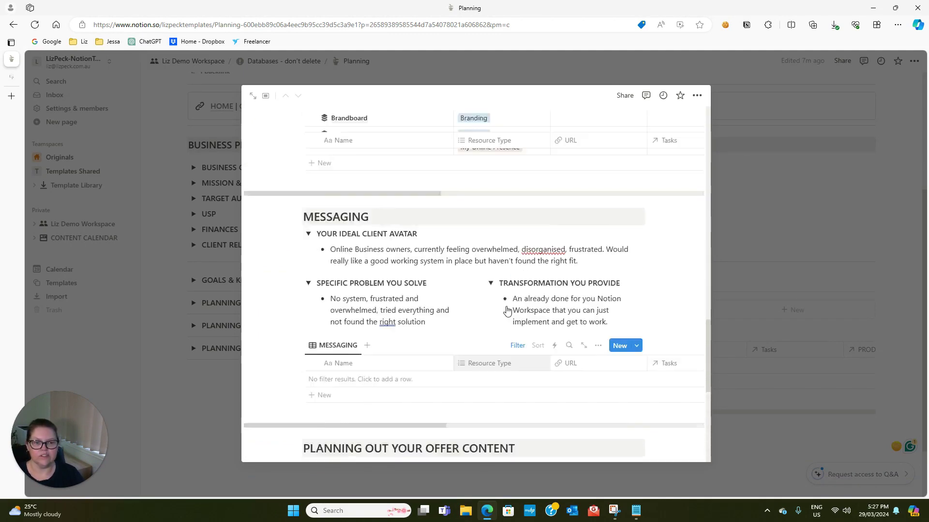
scroll(509, 303, "up", 8)
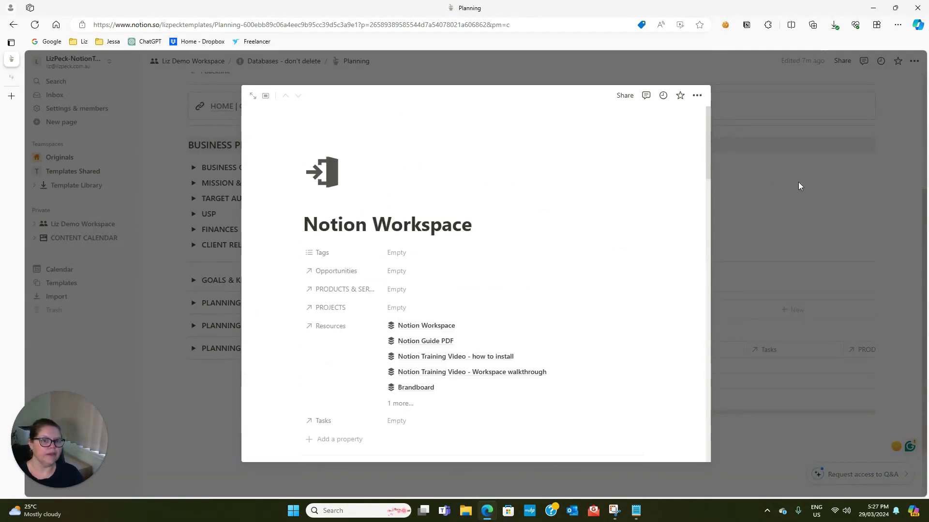
Upload the offer template image as the Notion Workspace cover, showing the Coach Control Centre mockup
left_click(715, 169)
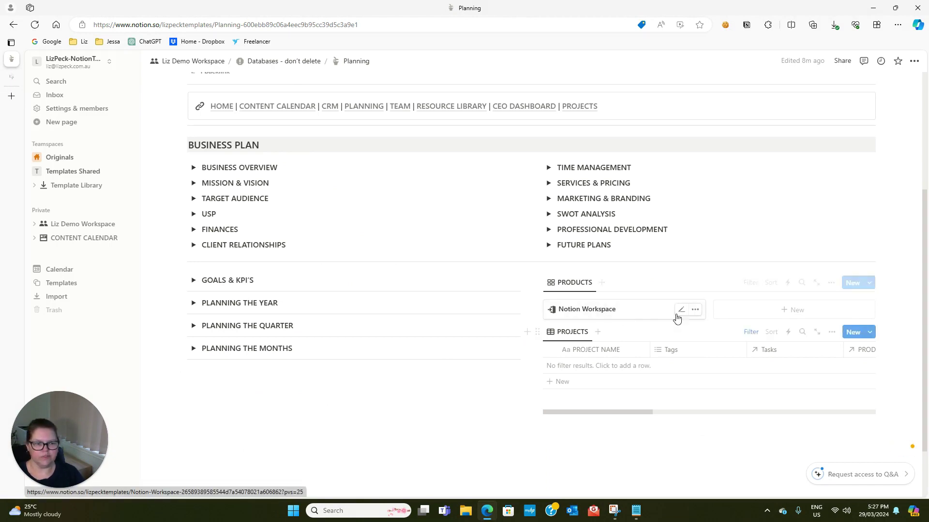
left_click(642, 310)
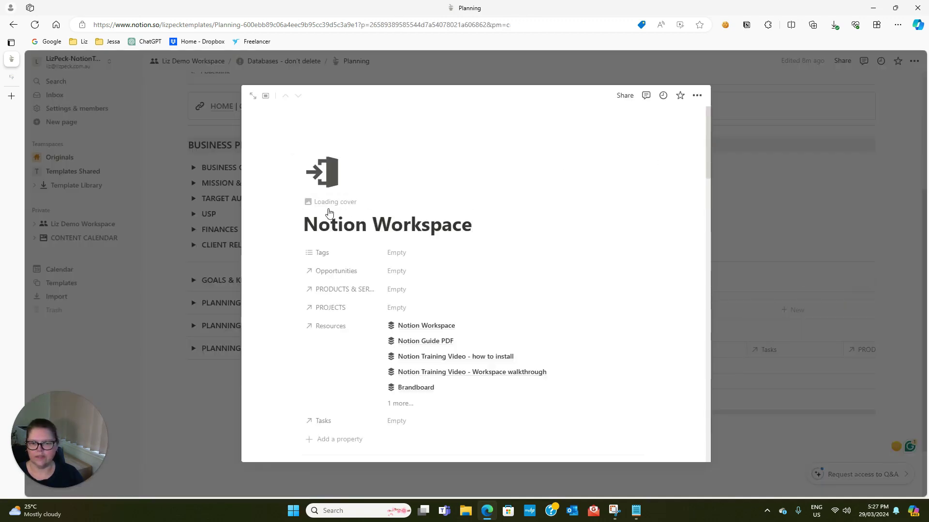
left_click(585, 119)
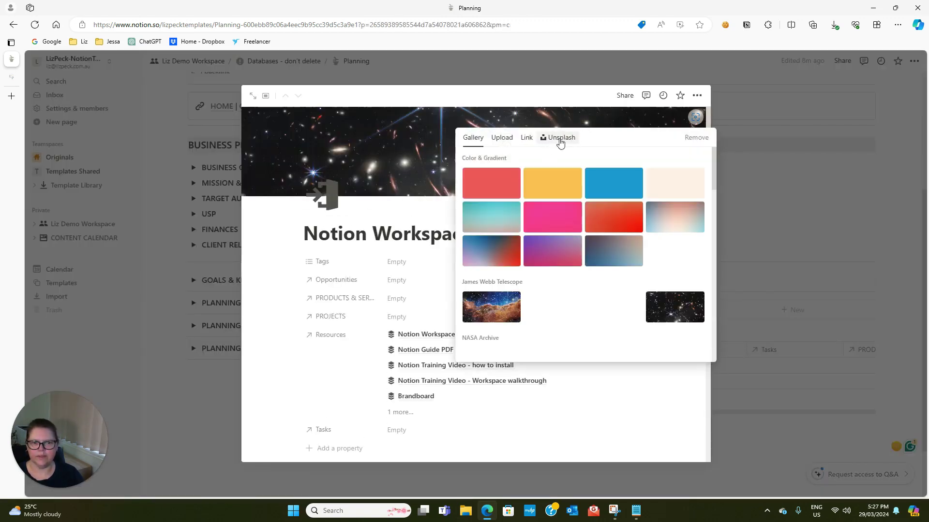
left_click(501, 137)
left_click(518, 162)
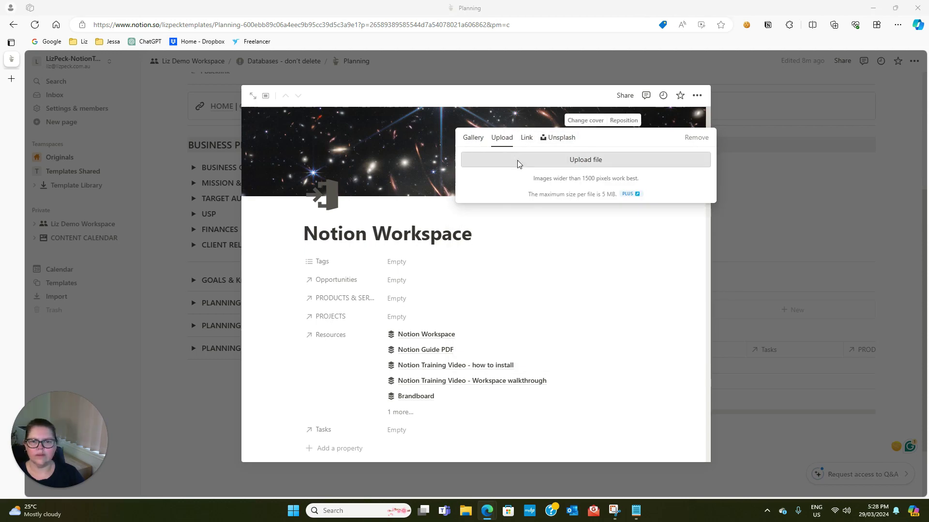
left_click(129, 175)
left_click(382, 248)
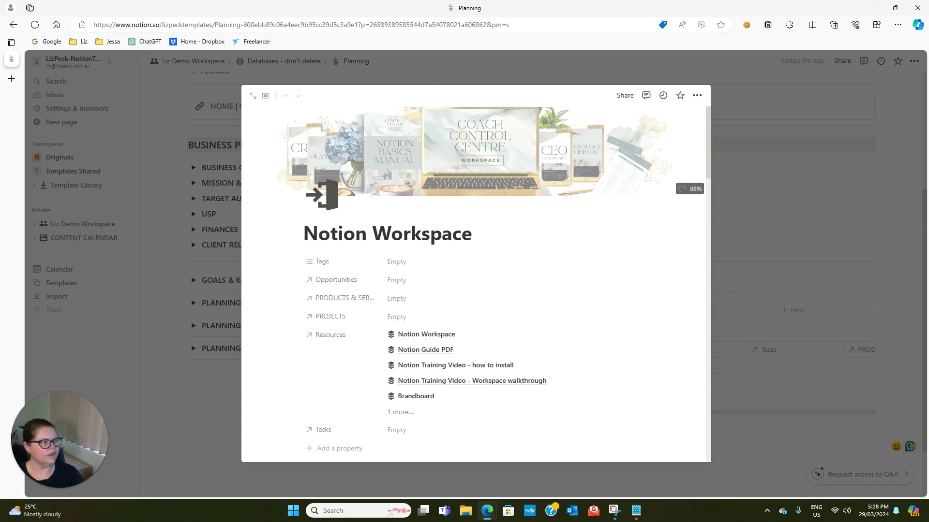
left_click(798, 215)
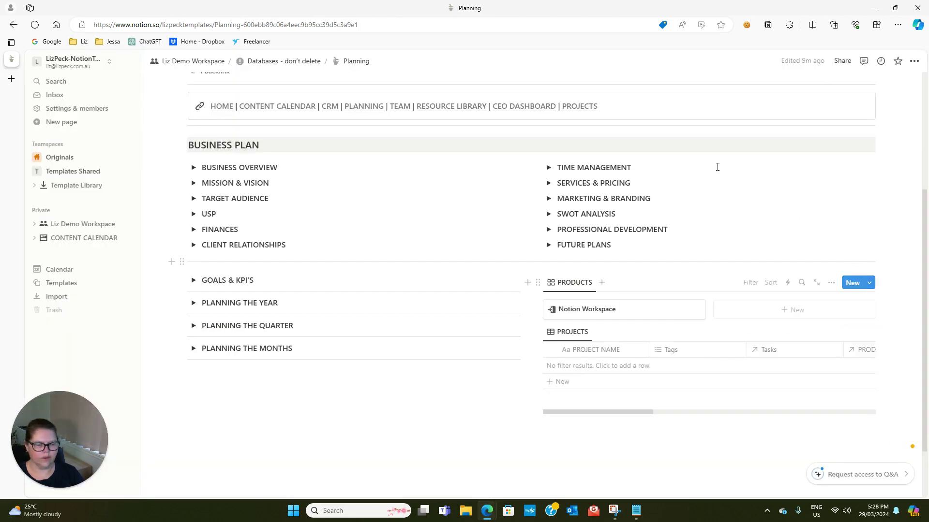
Set the Products gallery's card preview to Page cover
left_click(832, 285)
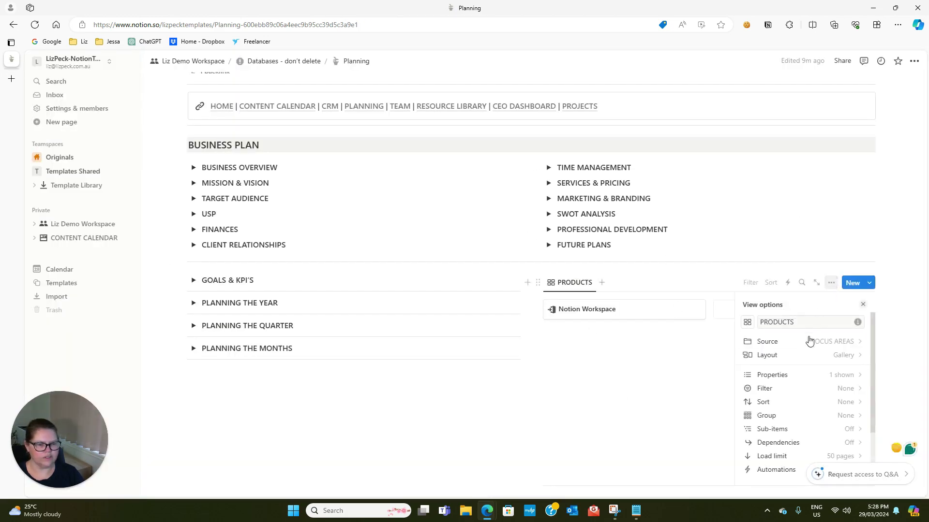
left_click(846, 358)
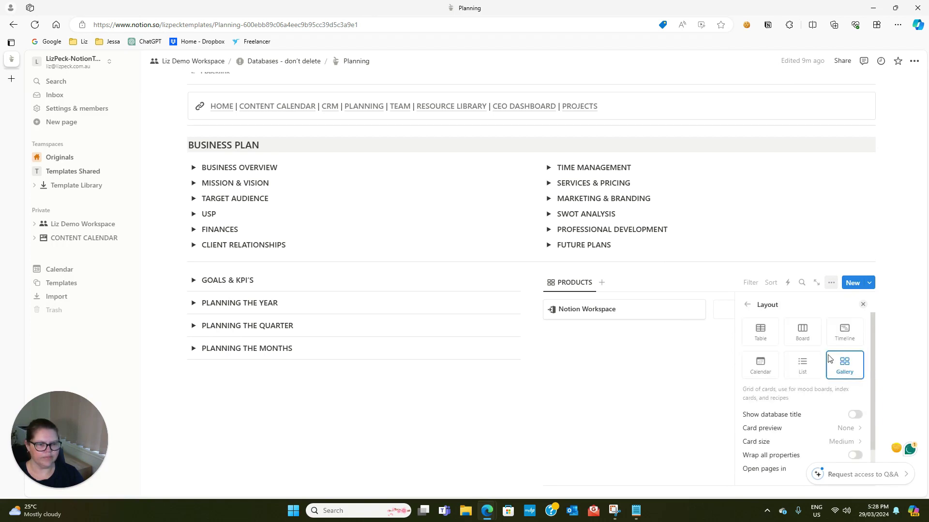
scroll(823, 382, "down", 1)
left_click(847, 404)
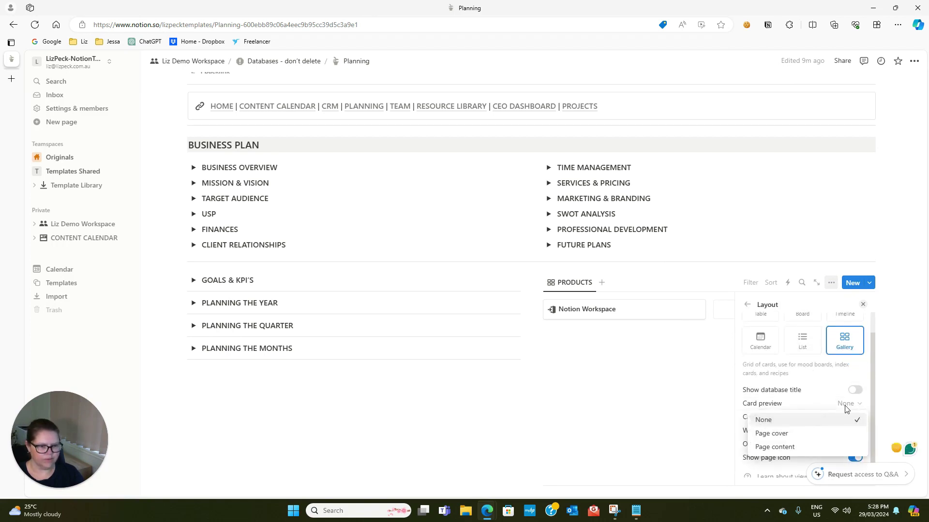
left_click(779, 434)
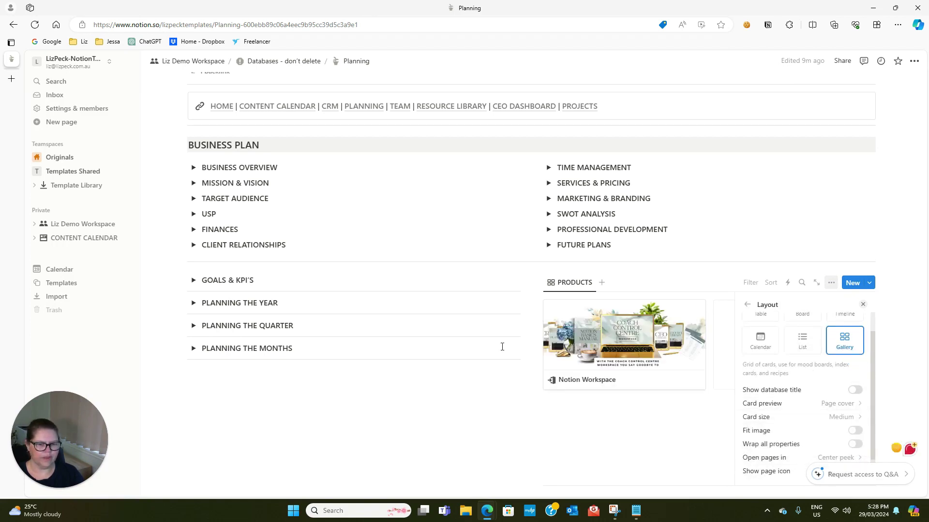
left_click(862, 304)
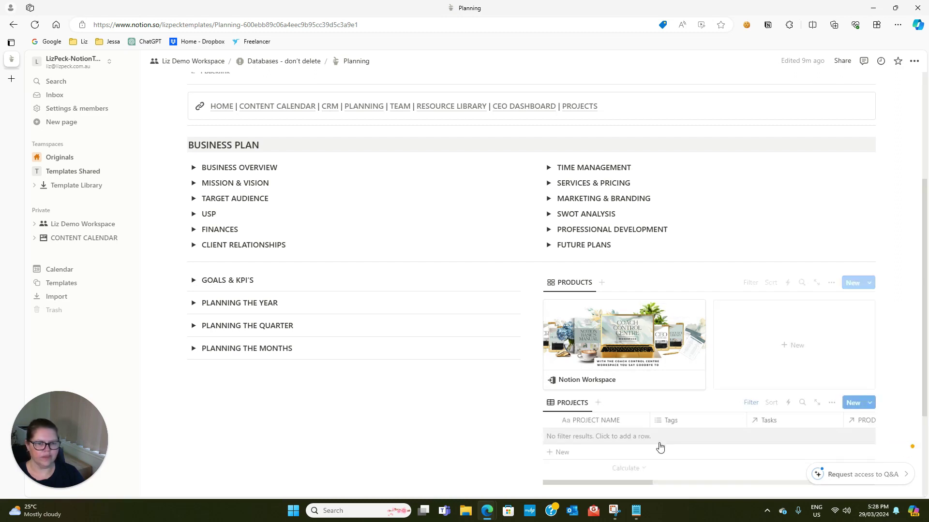
Add a new blank entry to the PROJECTS table
scroll(444, 404, "down", 1)
scroll(519, 369, "up", 1)
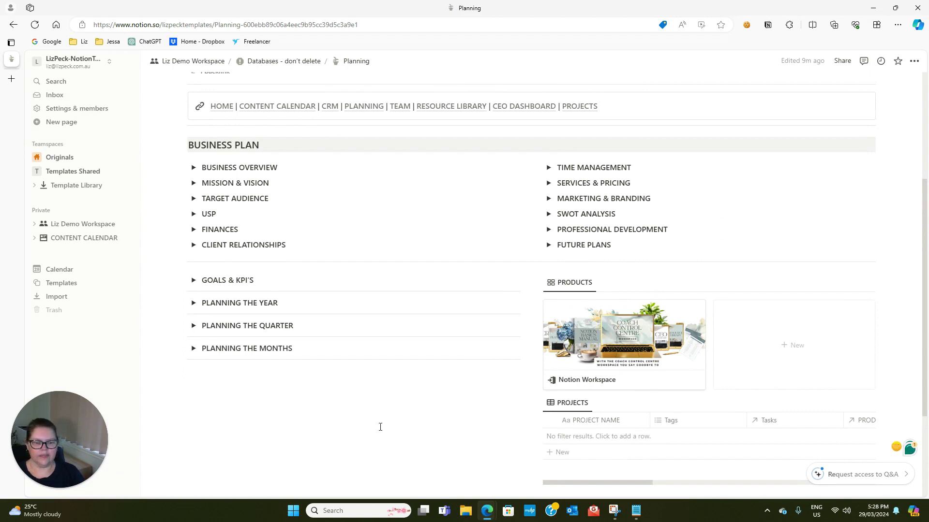
scroll(564, 433, "down", 3)
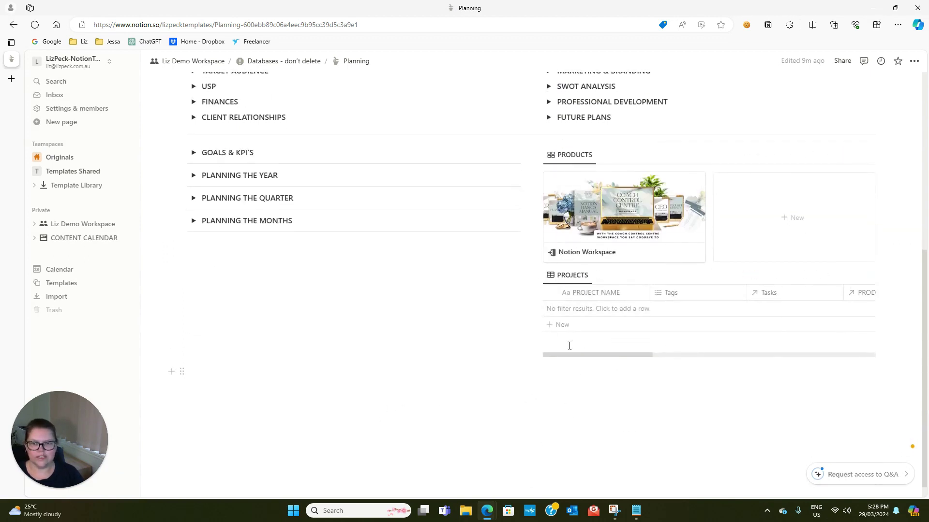
scroll(569, 346, "up", 1)
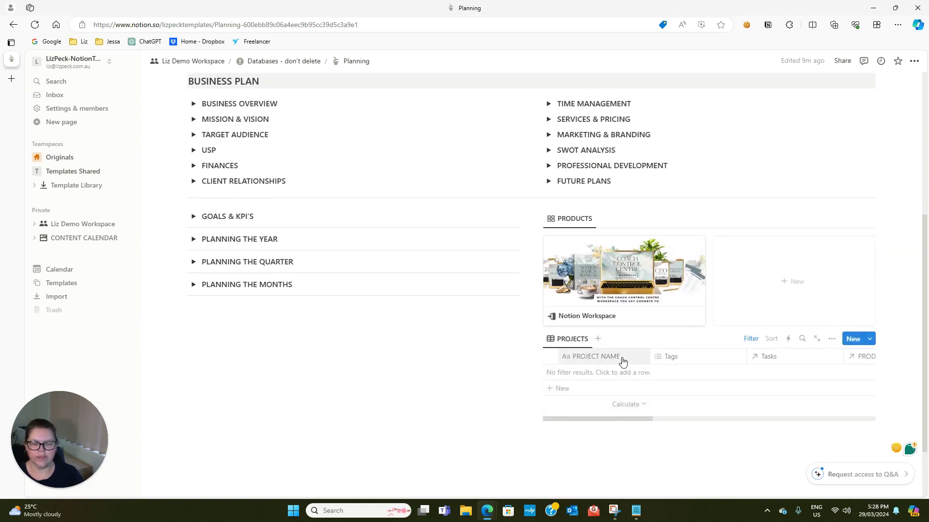
left_click(852, 339)
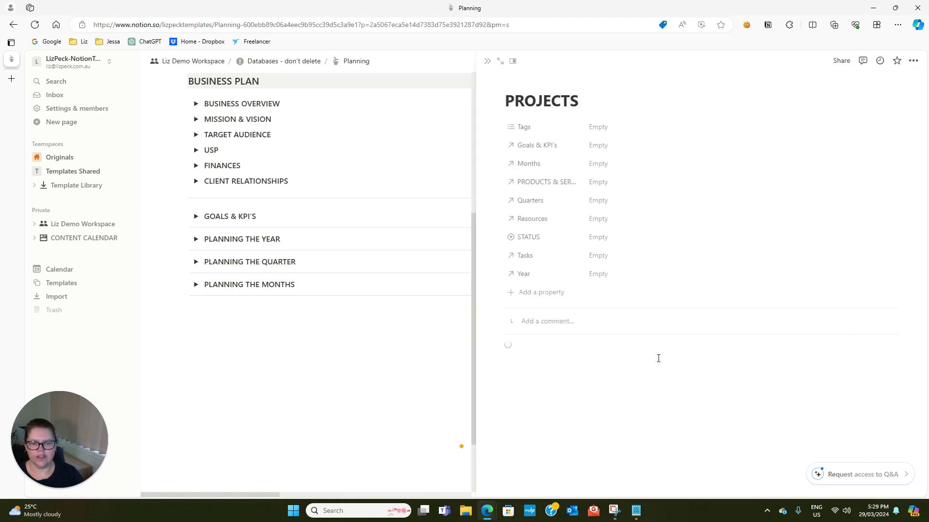
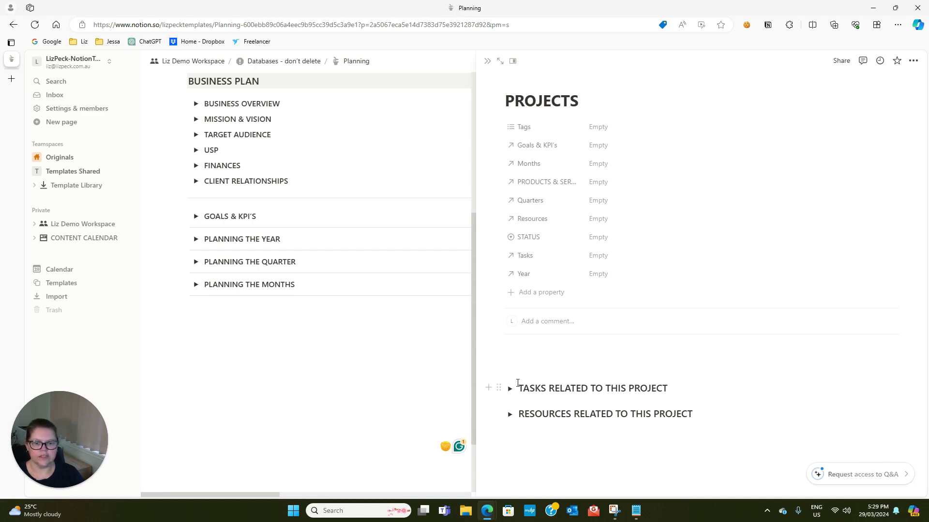
Expand the new project's Tasks and Resources toggles, then close its side peek
left_click(510, 388)
scroll(529, 425, "down", 1)
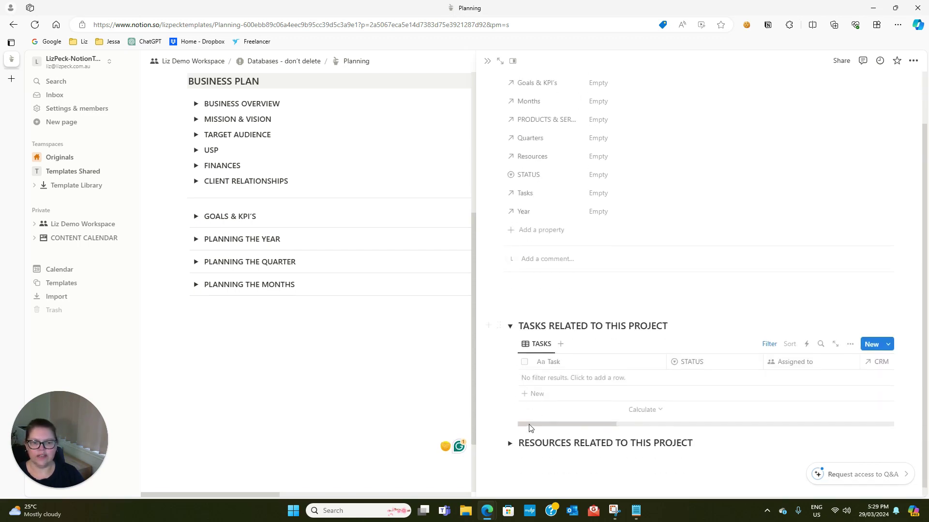
left_click(511, 442)
scroll(545, 478, "down", 1)
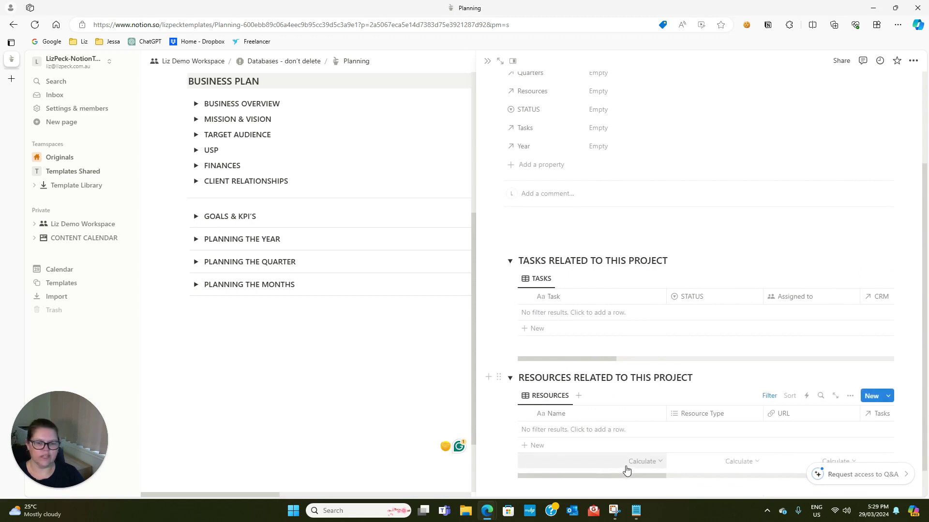
scroll(624, 455, "up", 2)
scroll(571, 413, "down", 1)
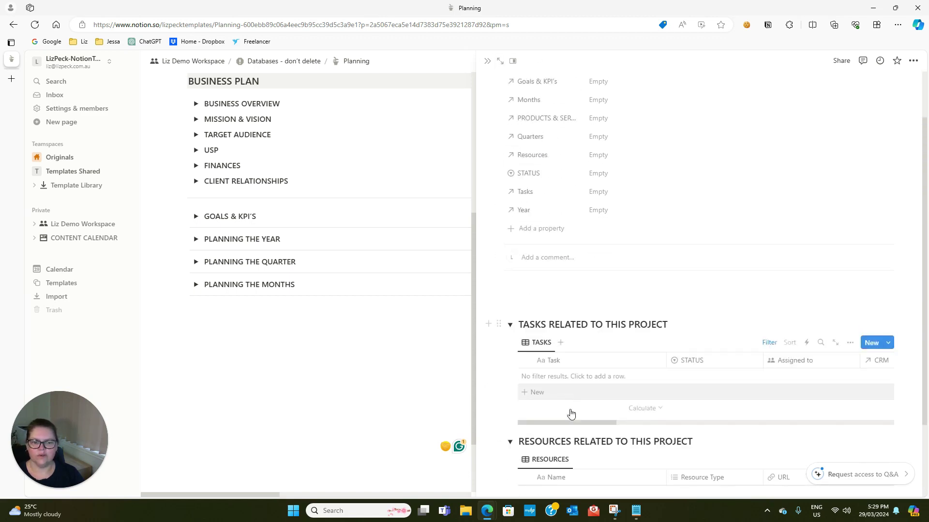
left_click(488, 62)
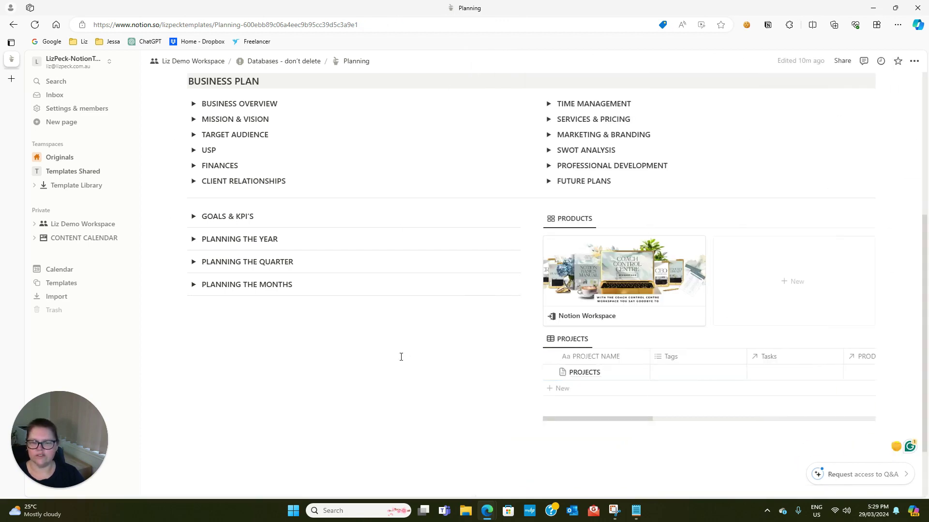
scroll(281, 340, "up", 1)
Add the goal 'Drive 200 people per day to my sales page' under GOALS & KPI'S
left_click(193, 280)
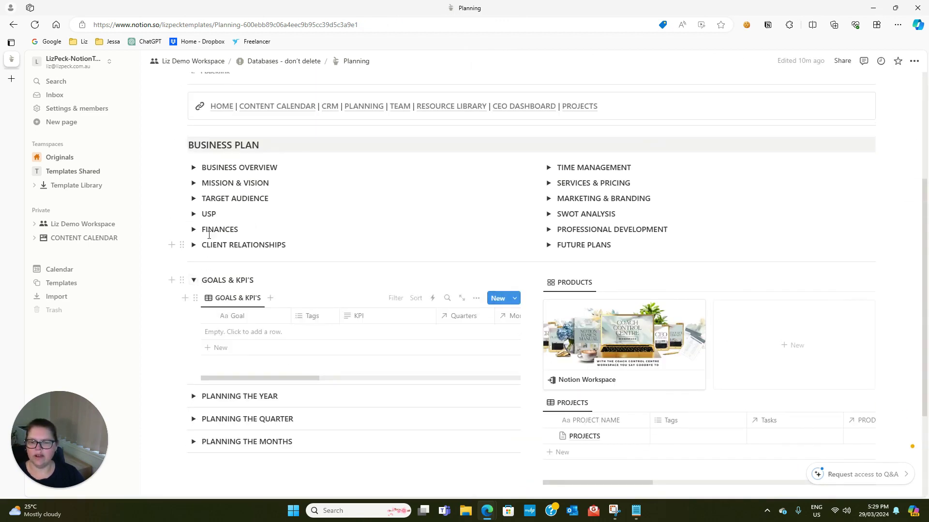
left_click(208, 348)
type("KPI")
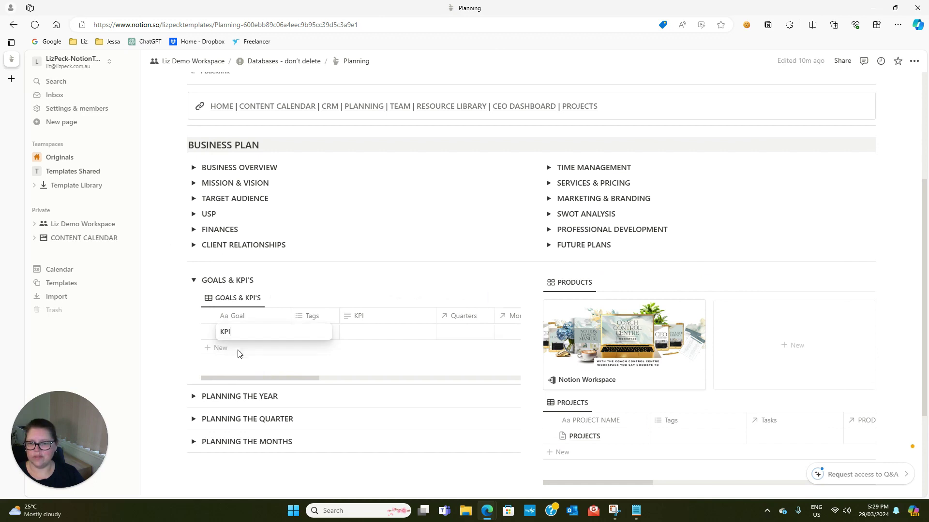
left_click_drag(243, 330, 215, 330)
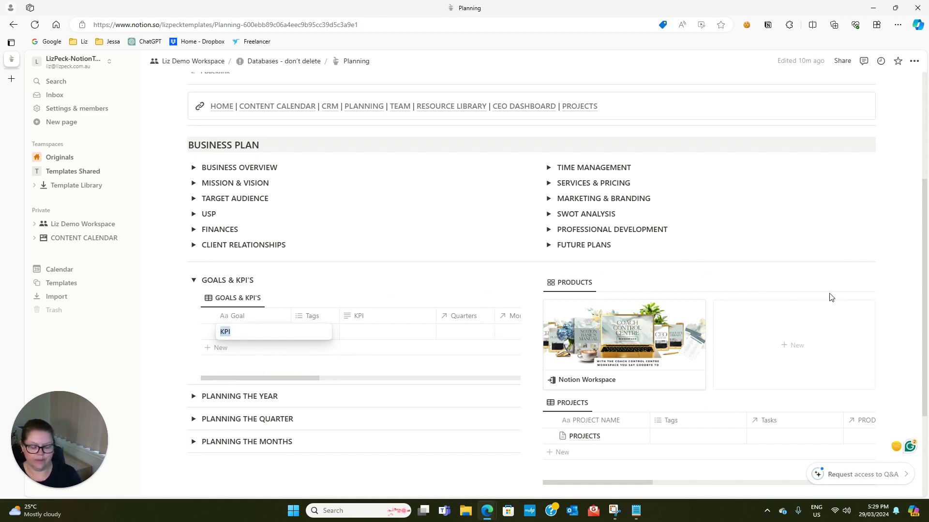
type("dr")
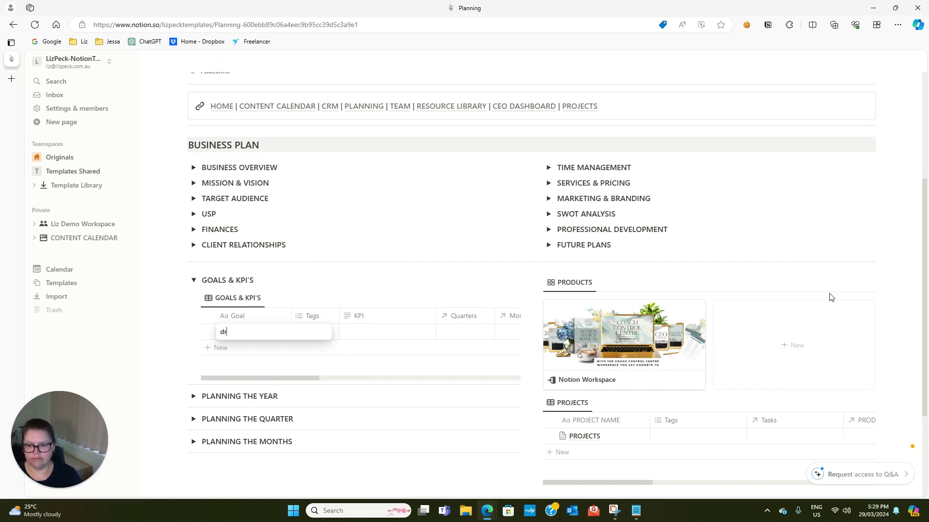
type("ive")
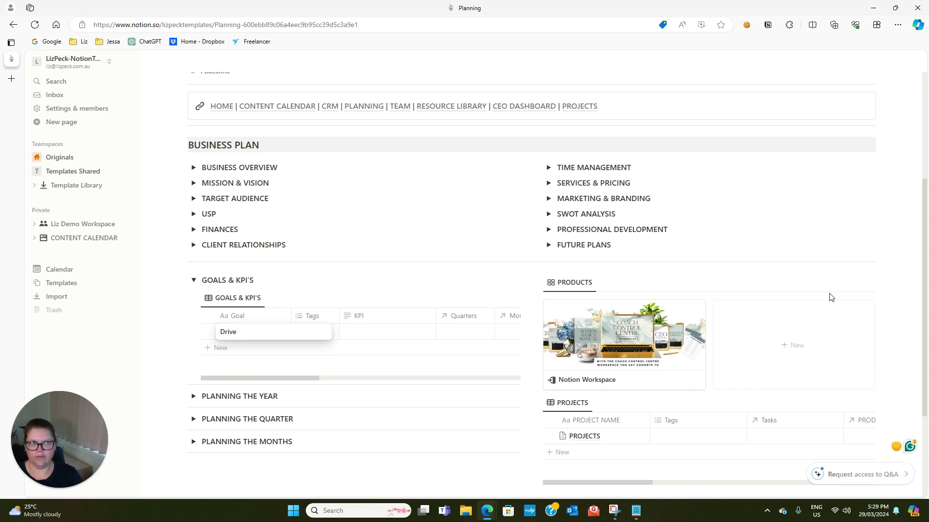
type("200")
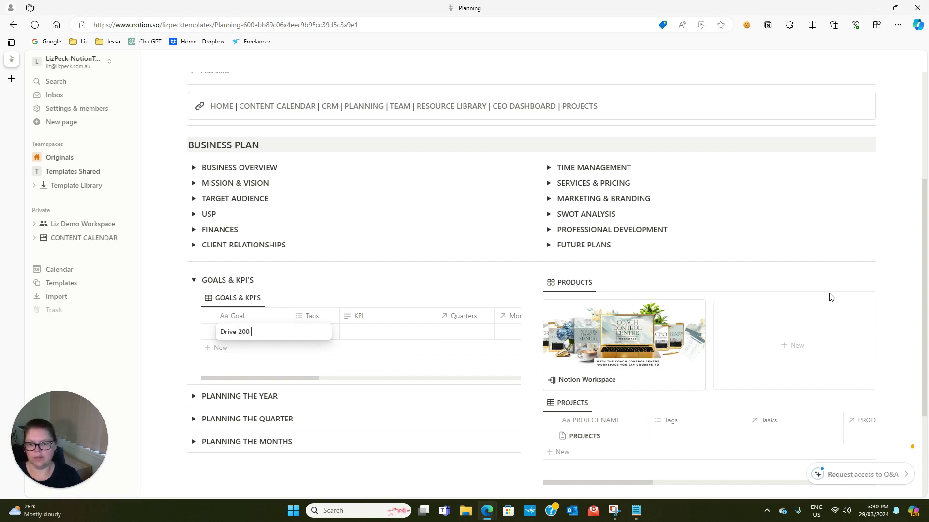
type(" people per day to")
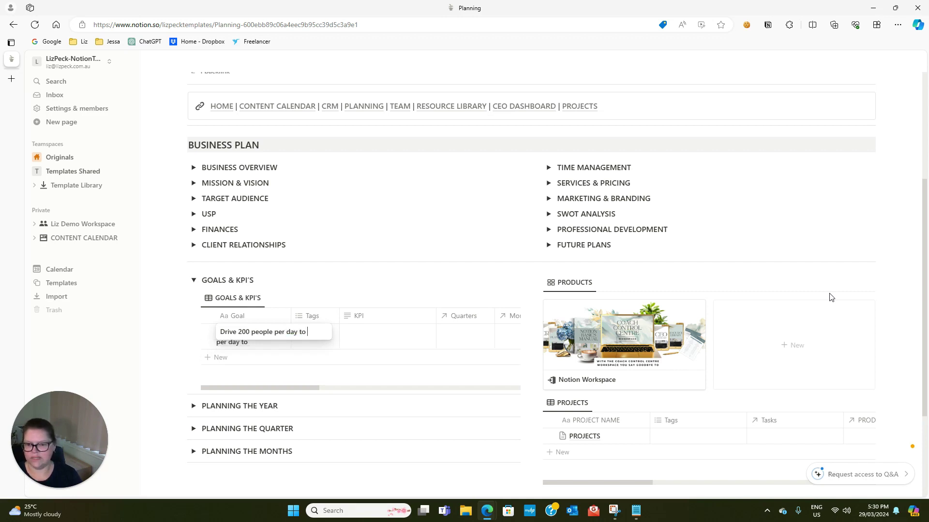
type(" my sales page")
key("Tab")
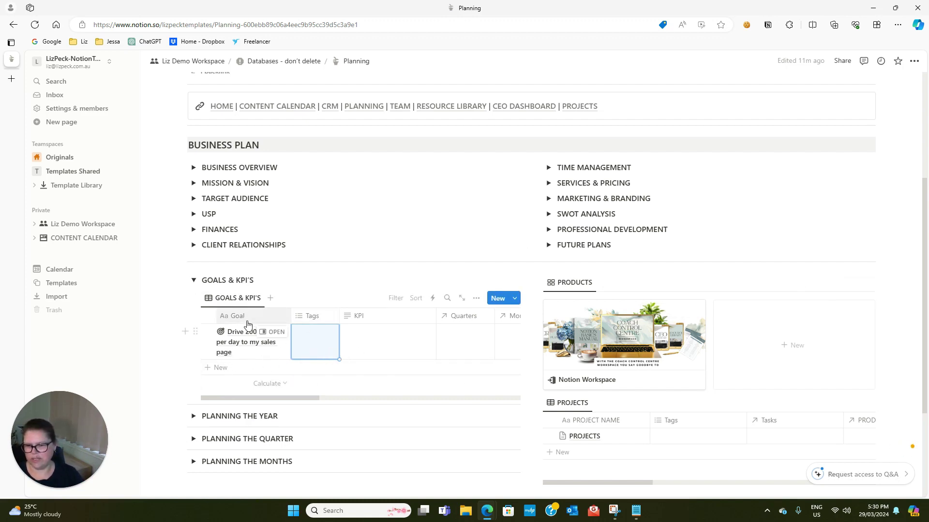
scroll(223, 340, "down", 1)
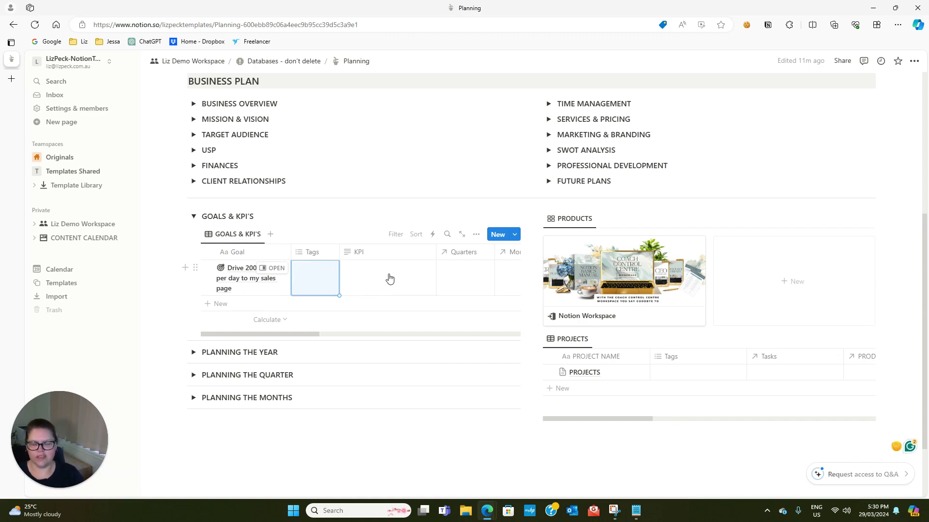
left_click(193, 352)
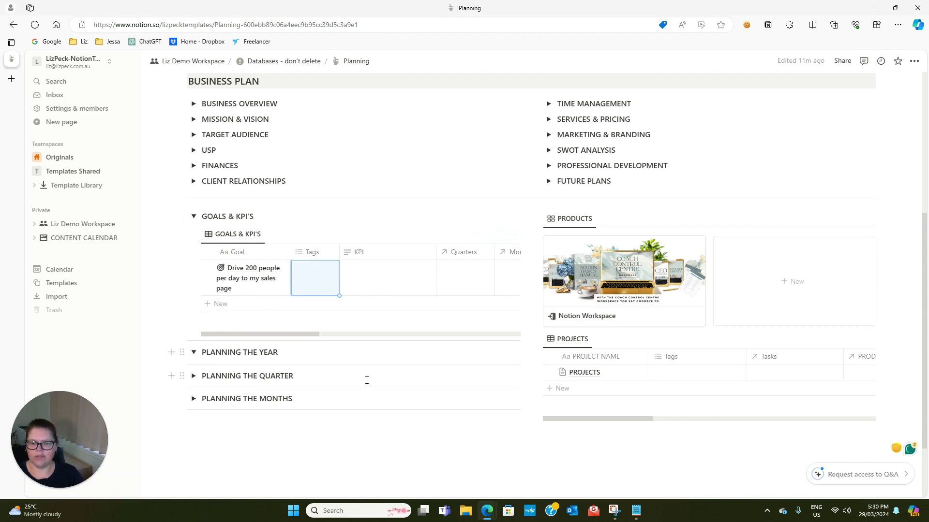
Open the 2024 year entry in side peek and expand its goals and tasks toggles
scroll(367, 380, "down", 3)
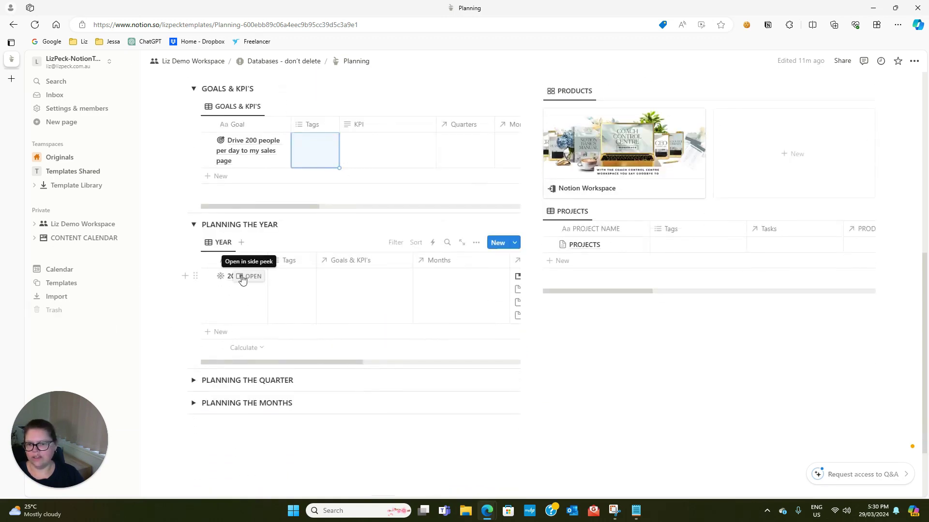
left_click(250, 279)
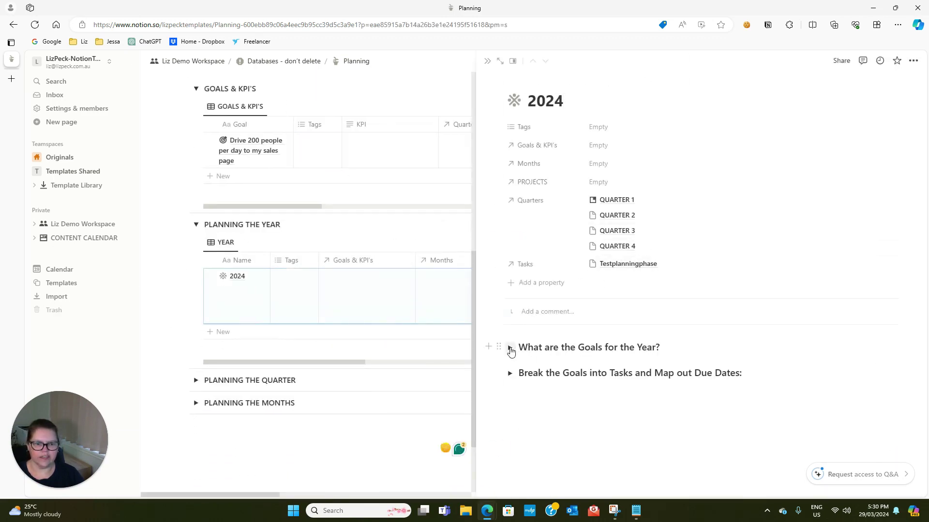
left_click(510, 348)
scroll(556, 382, "down", 1)
left_click(510, 433)
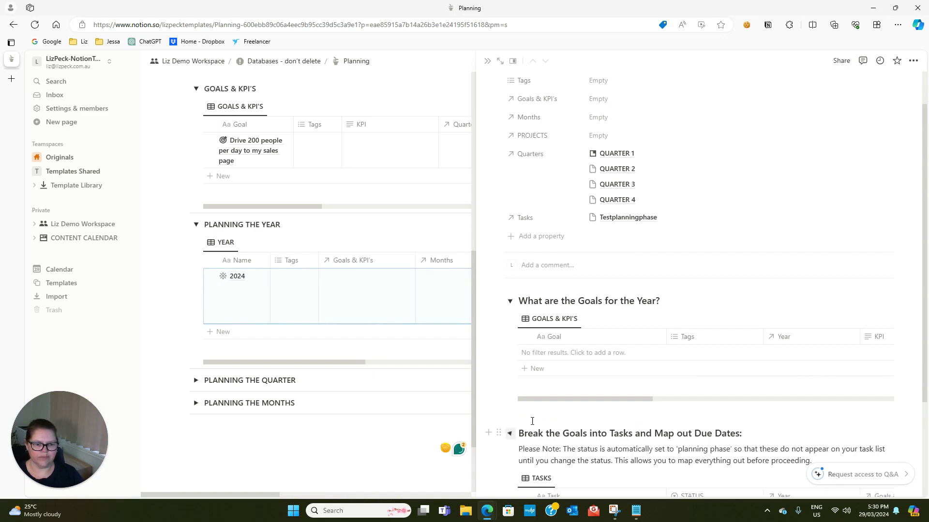
scroll(524, 375, "down", 3)
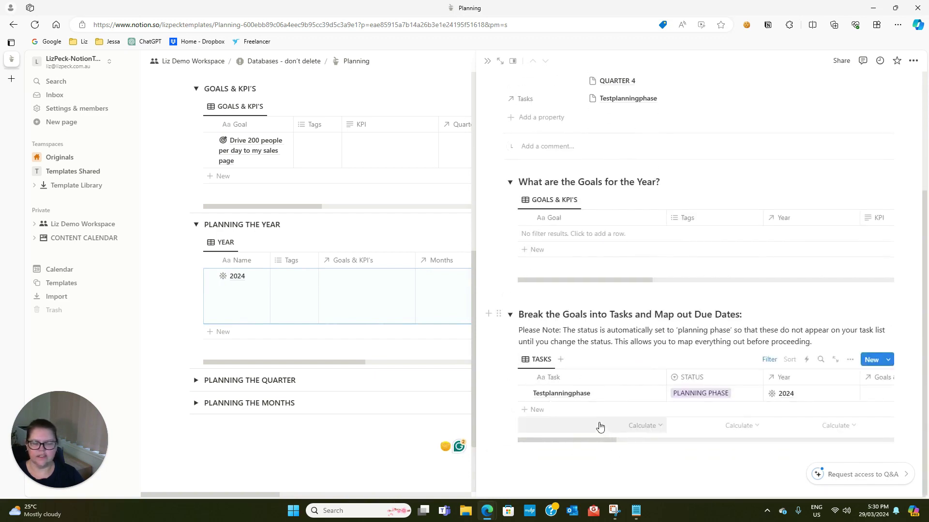
scroll(598, 425, "up", 4)
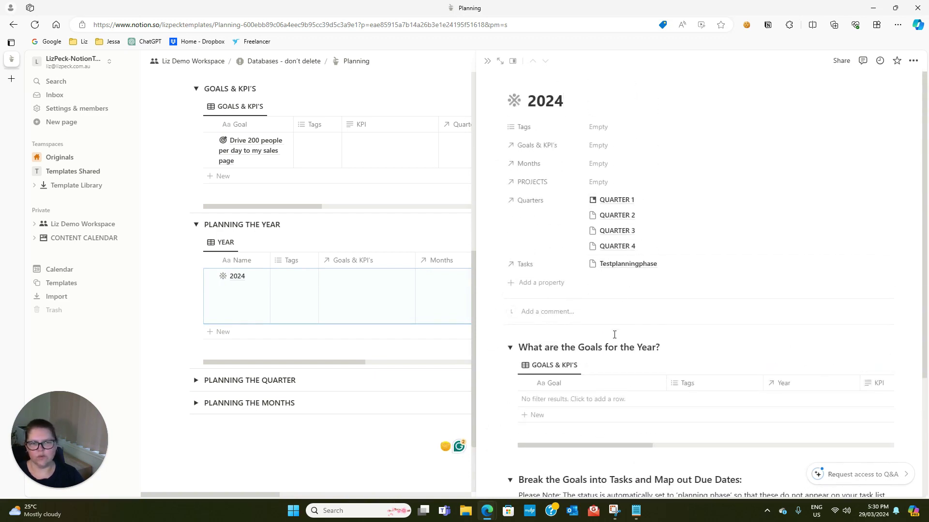
scroll(614, 333, "down", 3)
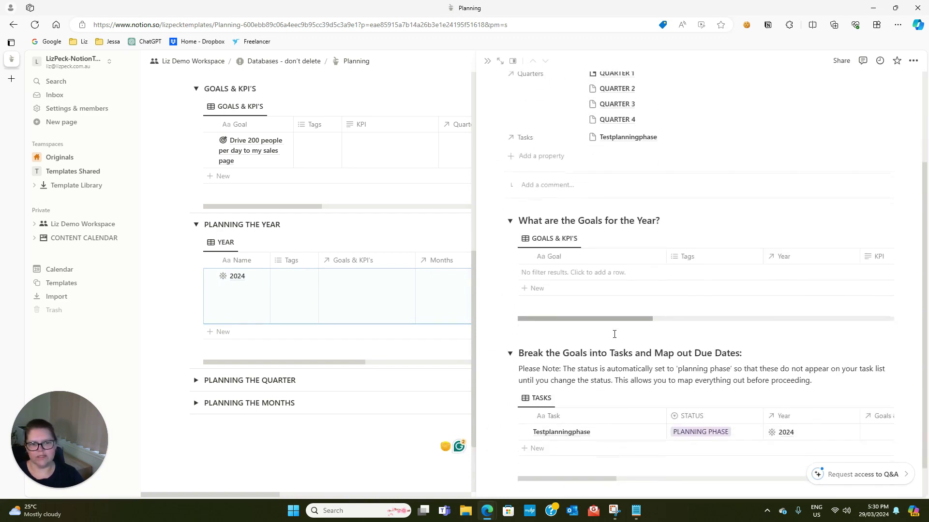
Add the 2024 goal 'To reach $20K+ per month every month in business revenue' and open its page
left_click(523, 288)
type("KPI")
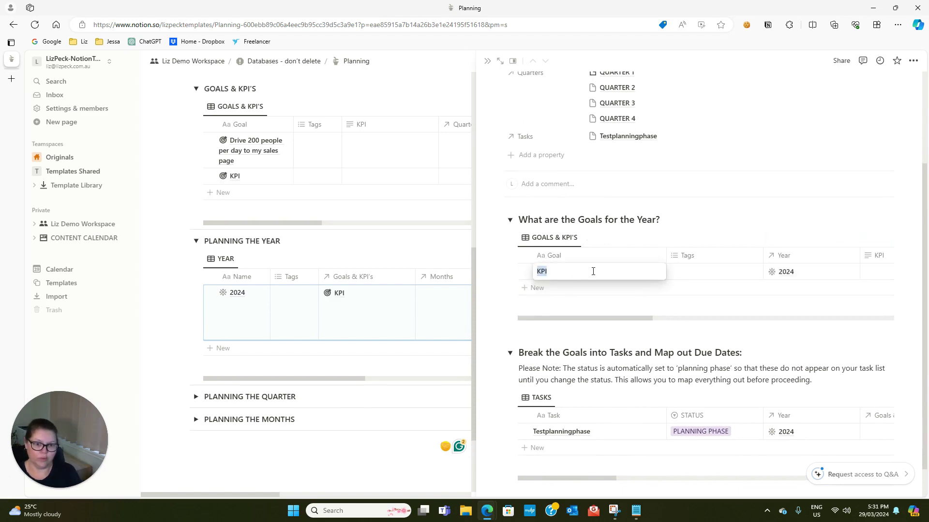
key("BackSpace")
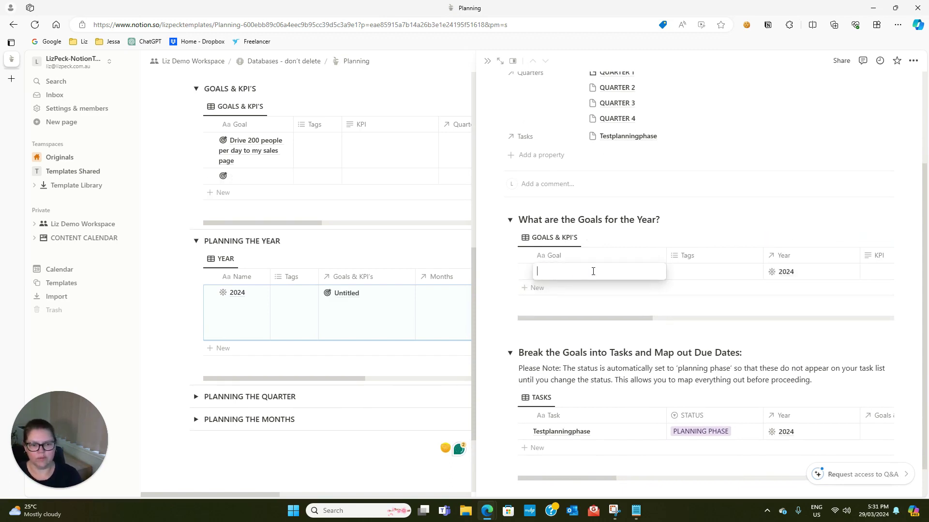
type("To rach")
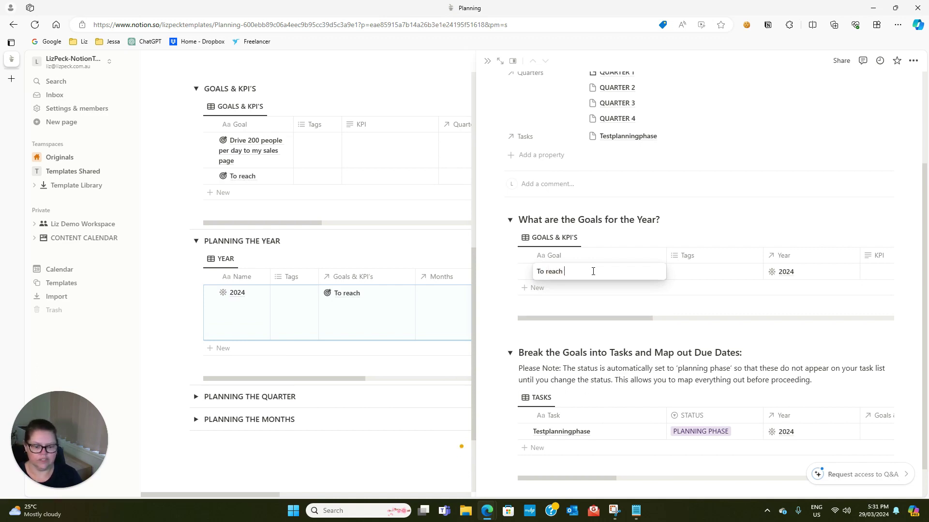
type("ch $20K")
type("per mo")
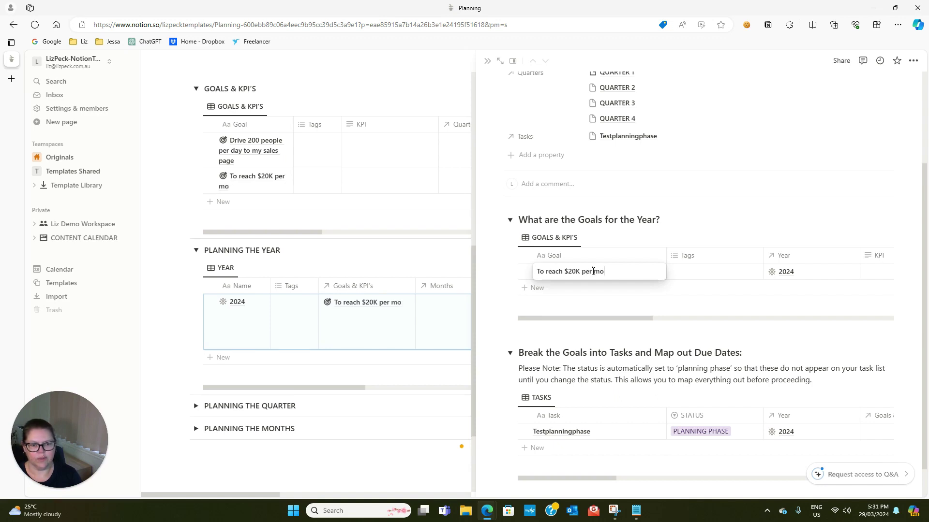
type("nth every month in business revenue")
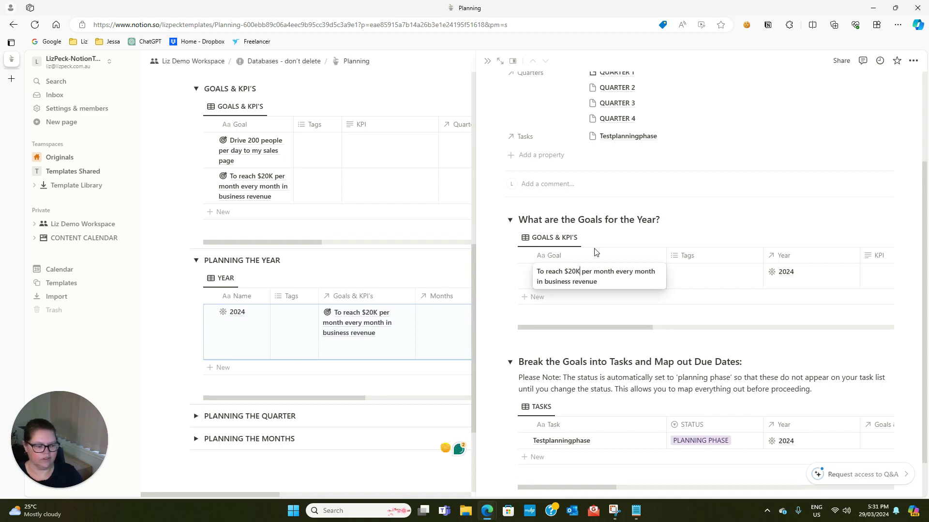
type("+")
left_click(696, 283)
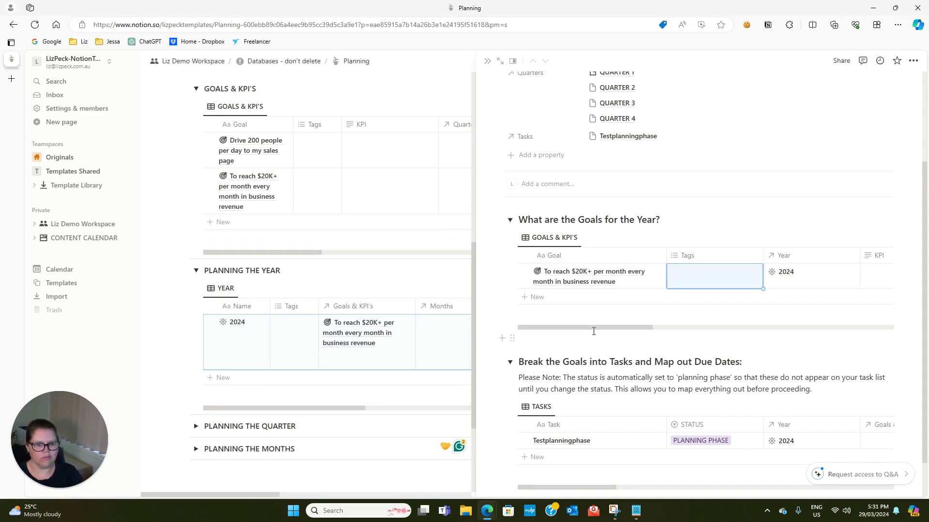
mouse_move(594, 331)
left_mouse_down()
mouse_move(818, 327)
mouse_move(590, 327)
left_mouse_up()
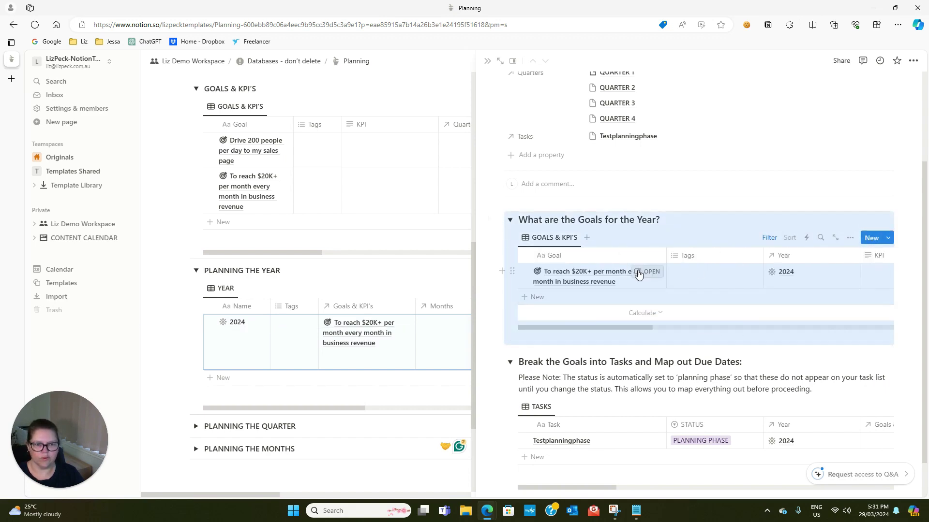
left_click(639, 272)
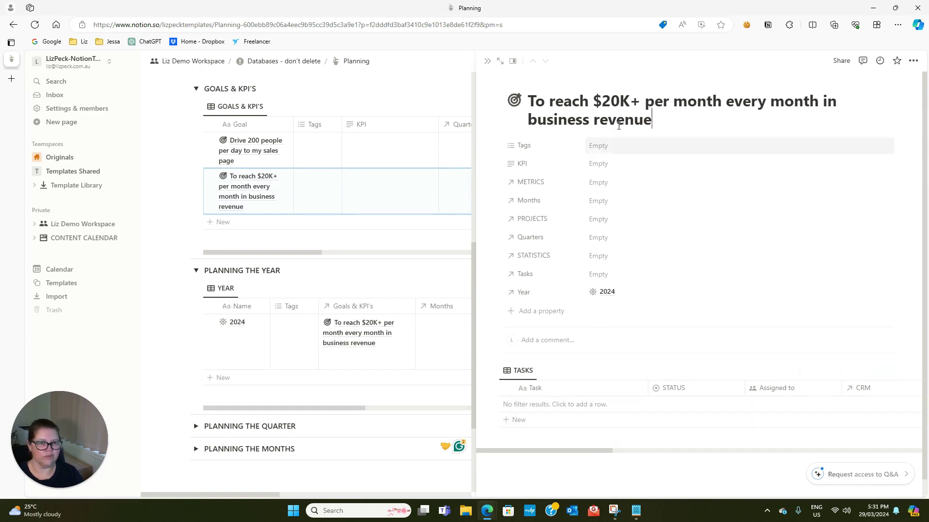
left_click(488, 62)
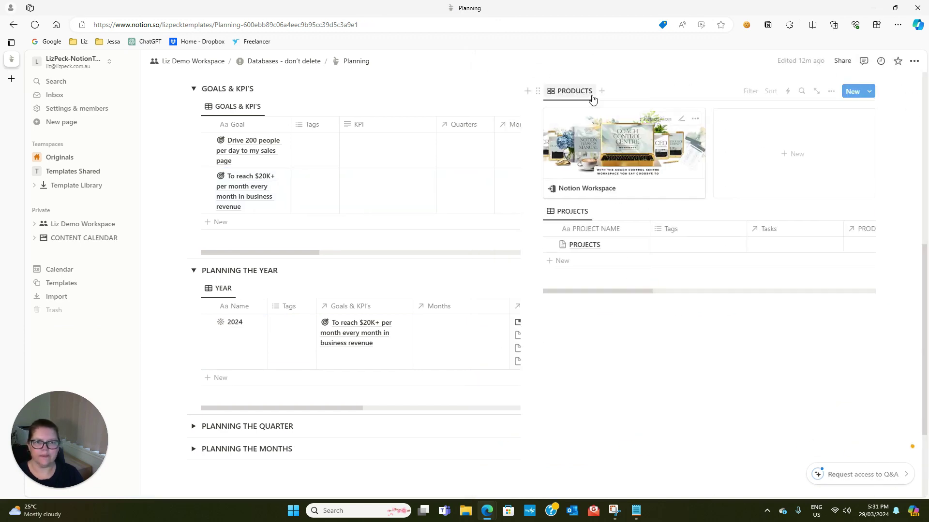
scroll(250, 352, "down", 1)
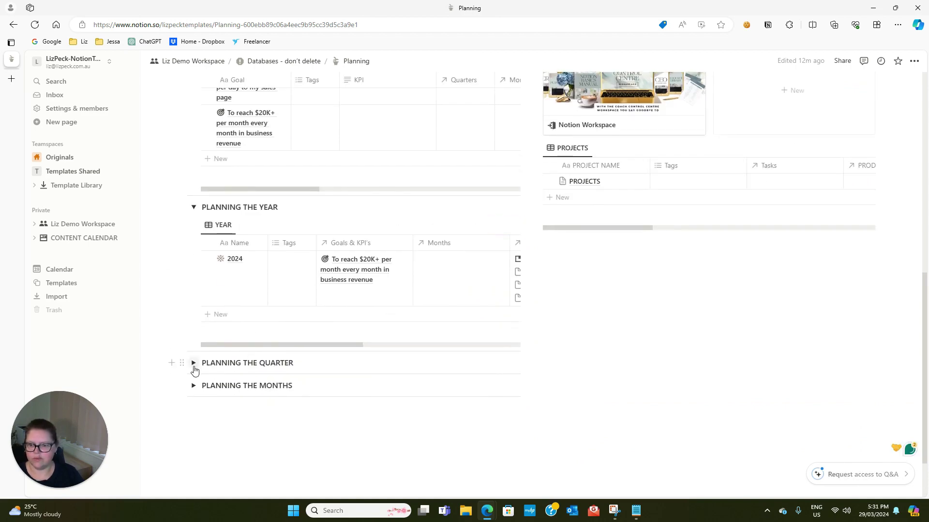
left_click(193, 363)
scroll(278, 358, "down", 1)
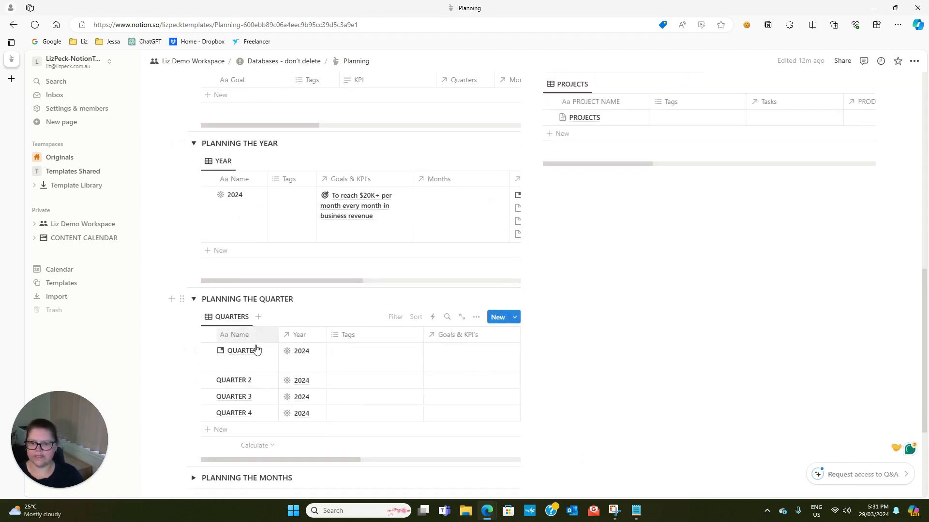
scroll(257, 353, "down", 1)
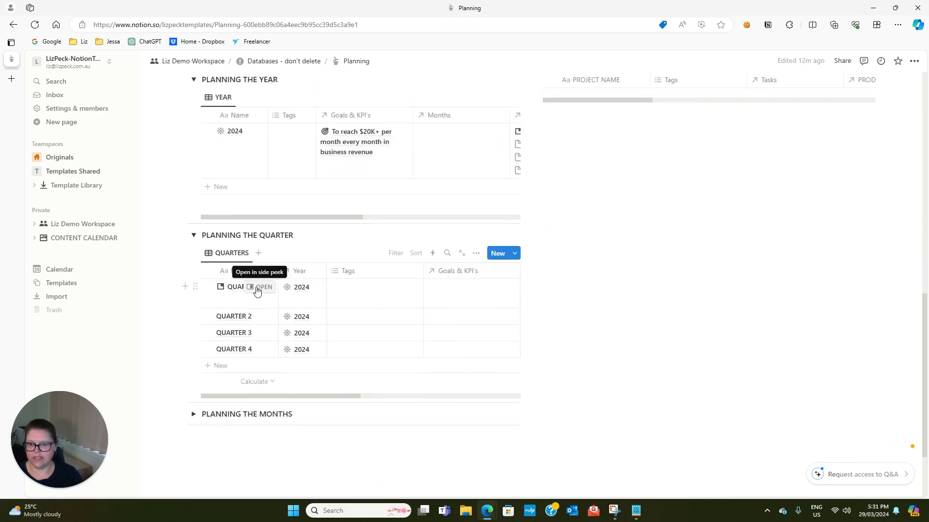
left_click(257, 287)
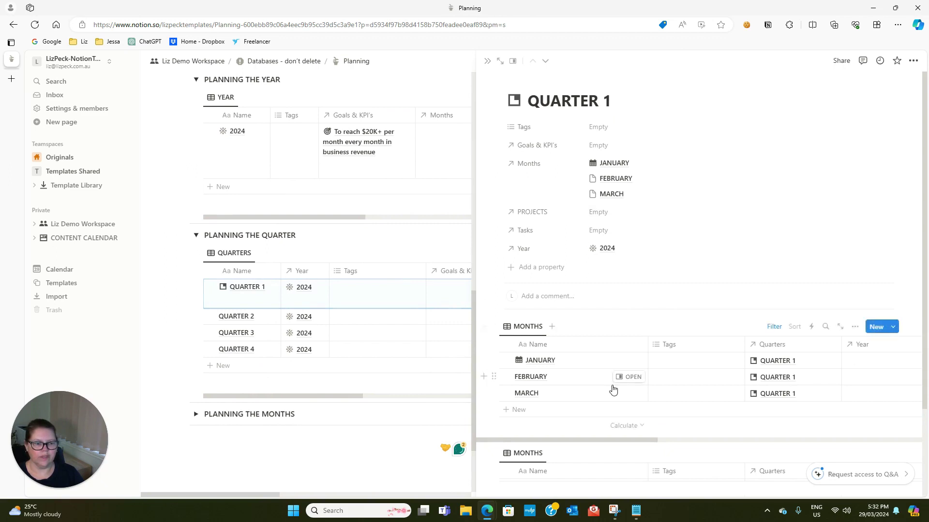
scroll(613, 387, "down", 1)
left_click(631, 297)
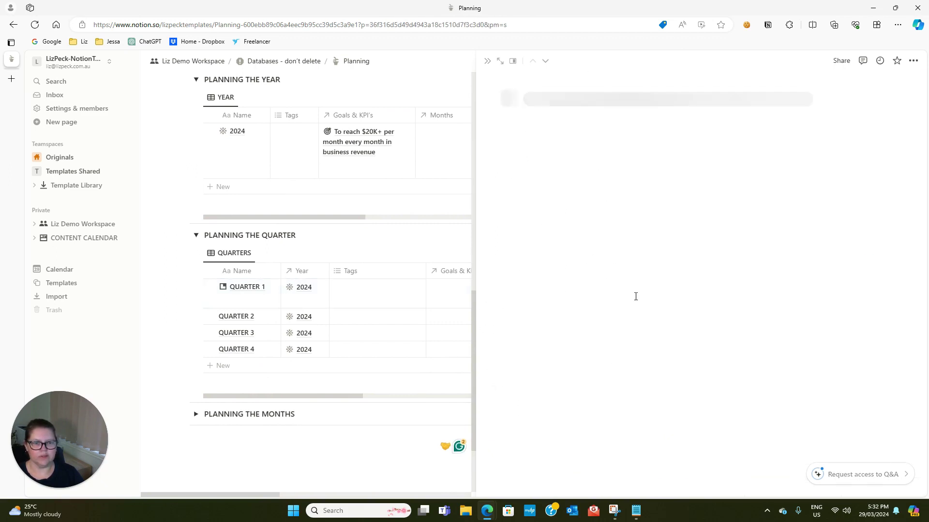
scroll(556, 290, "down", 2)
scroll(549, 290, "down", 1)
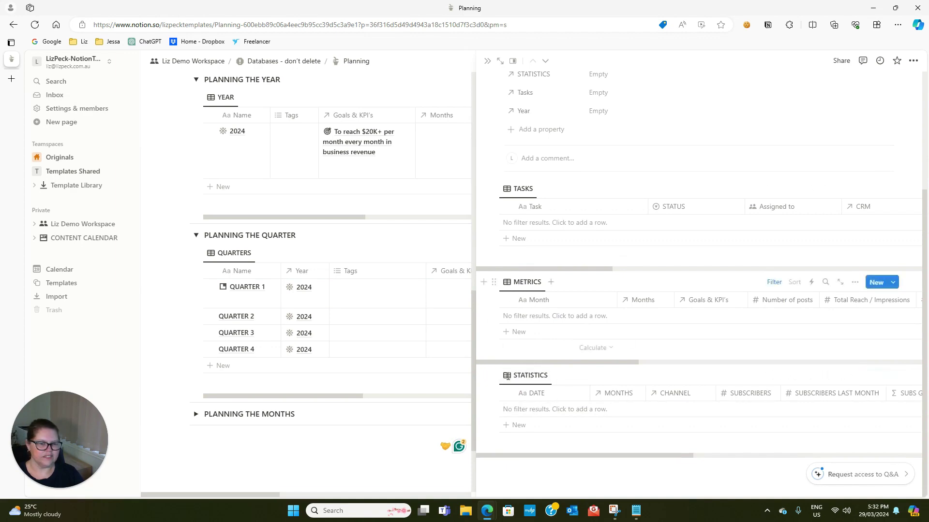
scroll(559, 338, "up", 4)
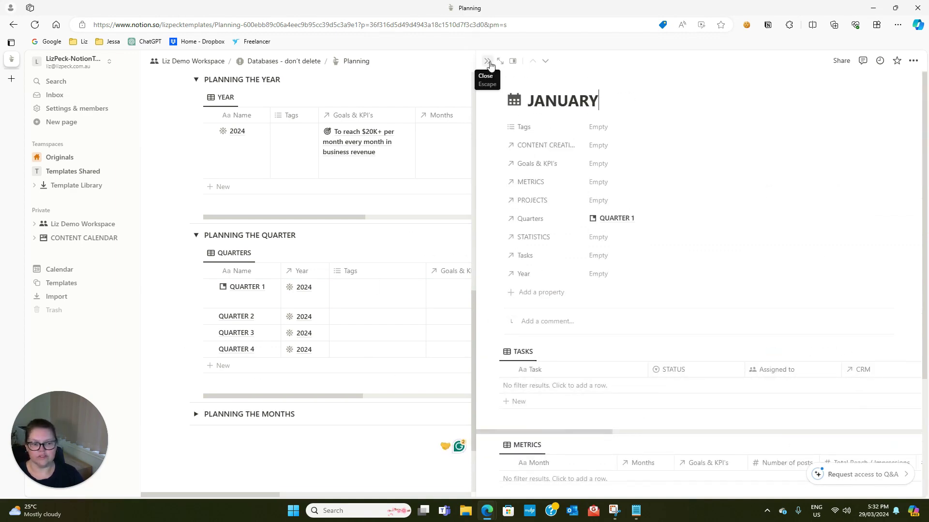
left_click(488, 62)
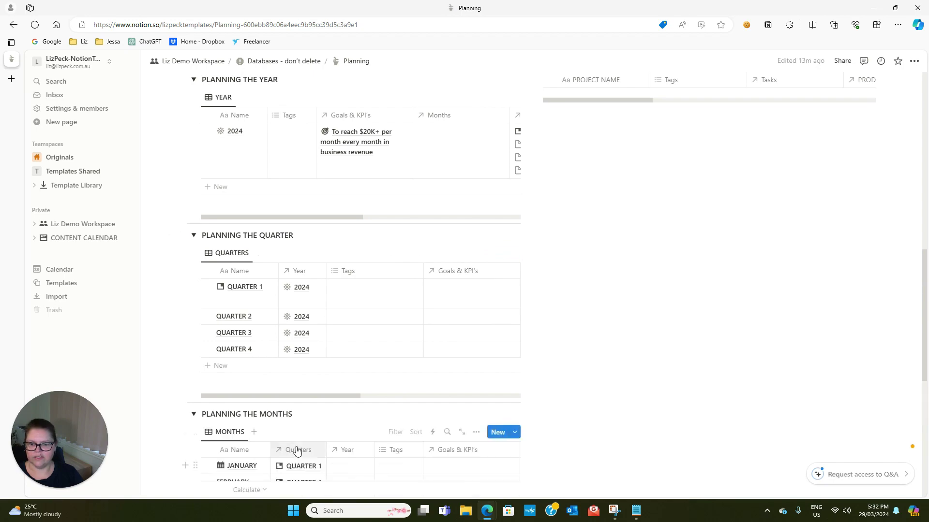
scroll(256, 402, "down", 2)
scroll(422, 447, "up", 13)
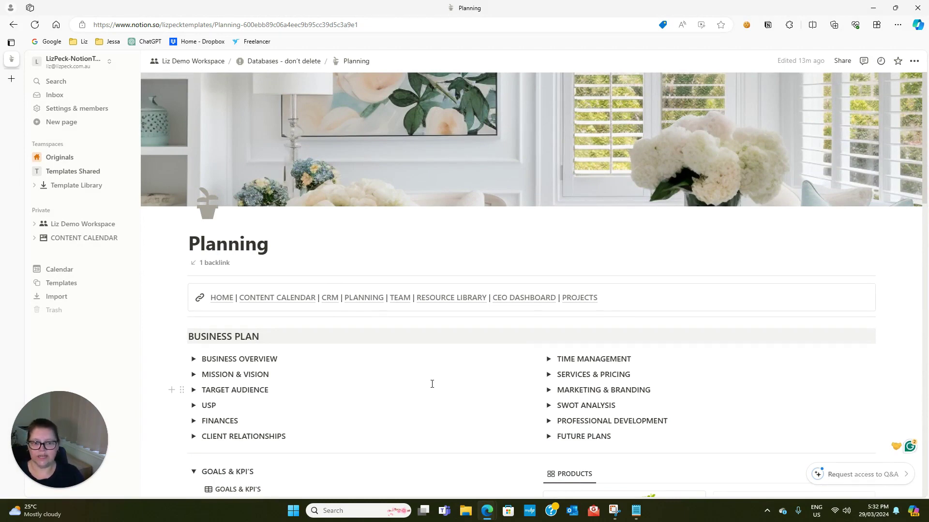
Go to the CEO Dashboard and expand Today's To-Do List, showing its empty tasks table
left_click(509, 299)
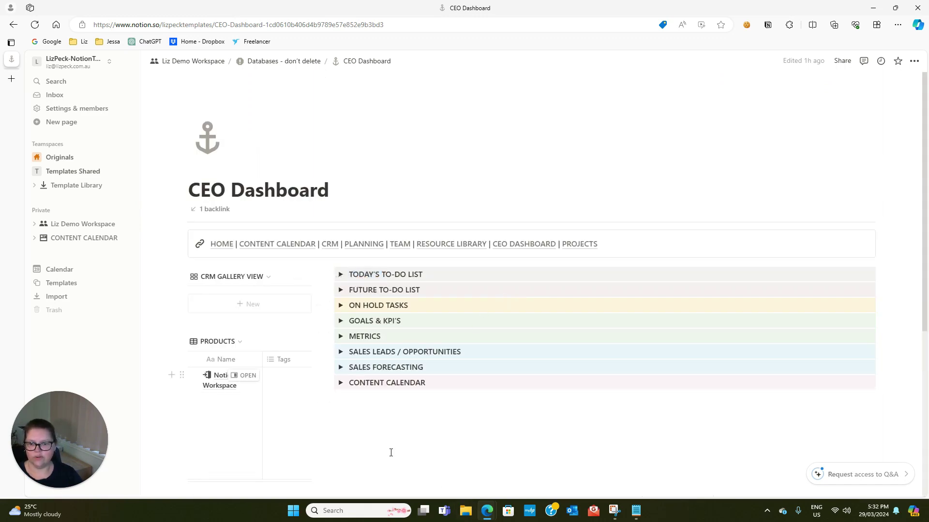
scroll(391, 449, "down", 1)
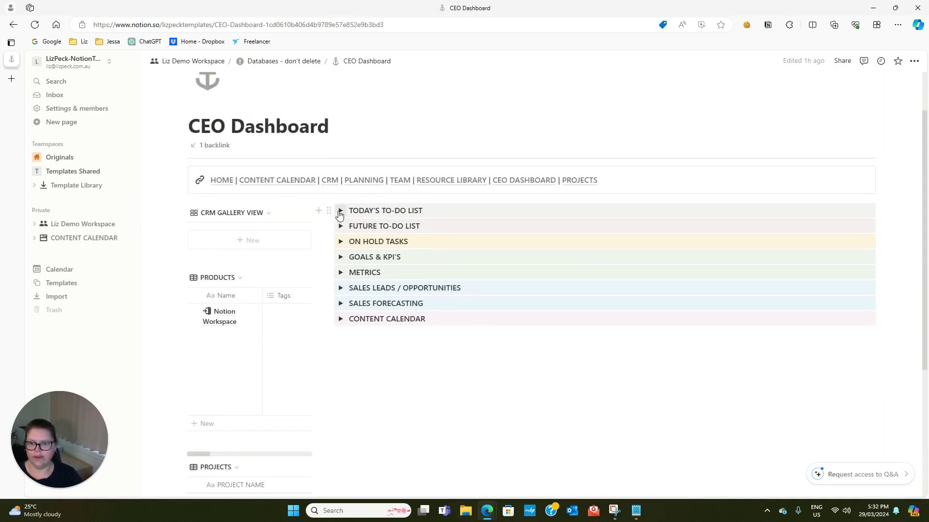
scroll(233, 438, "down", 2)
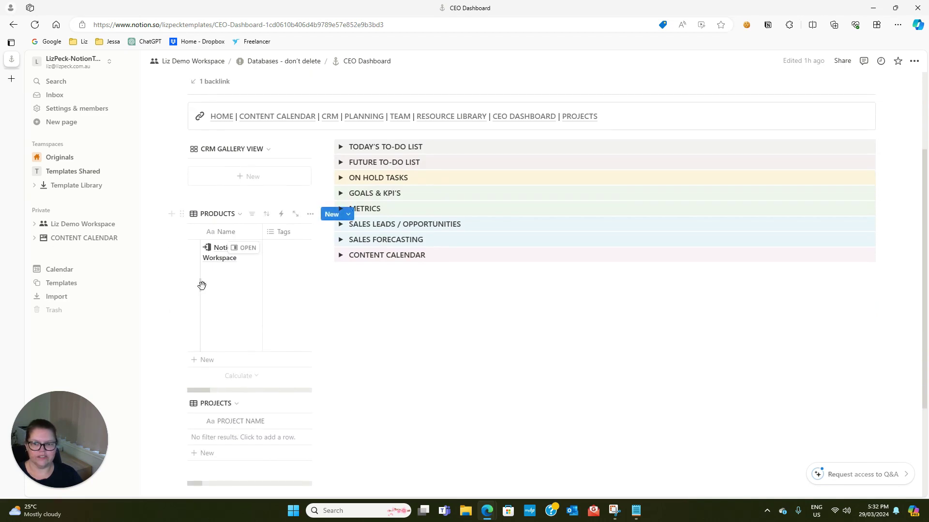
scroll(213, 388, "up", 1)
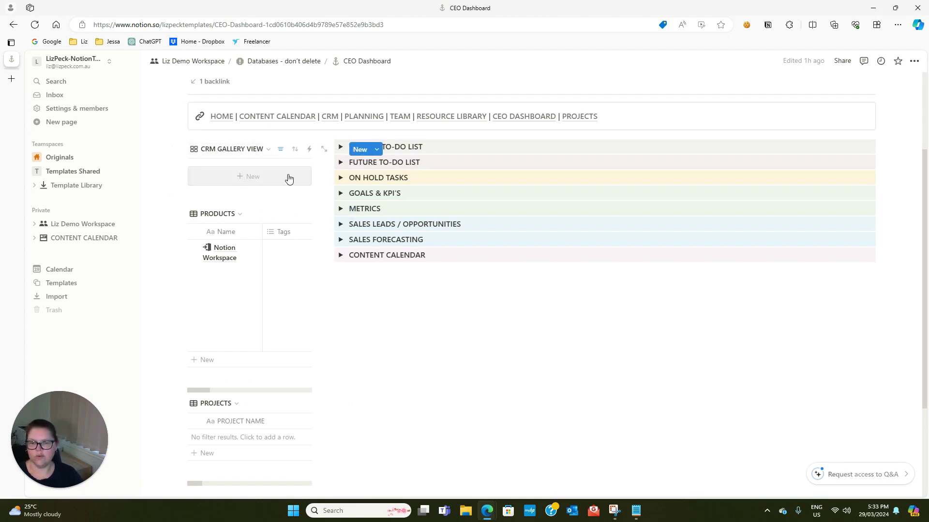
left_click(341, 148)
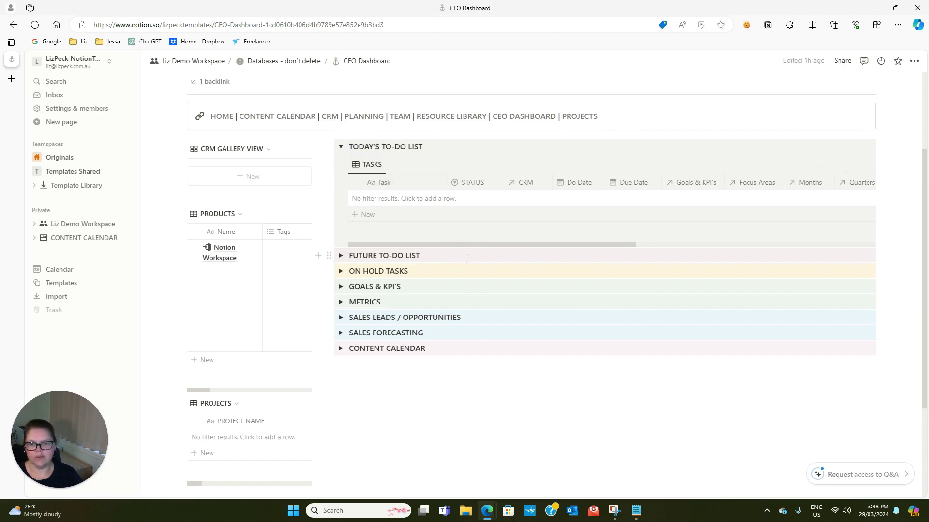
Expand the Future To-Do List and set Test 1's Do Date to March 29, 2024
left_click(340, 256)
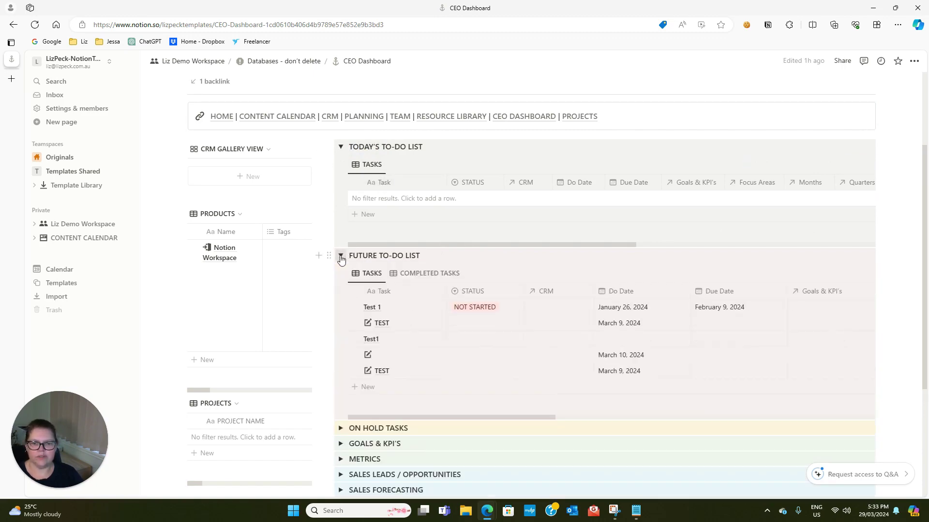
scroll(394, 377, "down", 3)
scroll(407, 290, "up", 3)
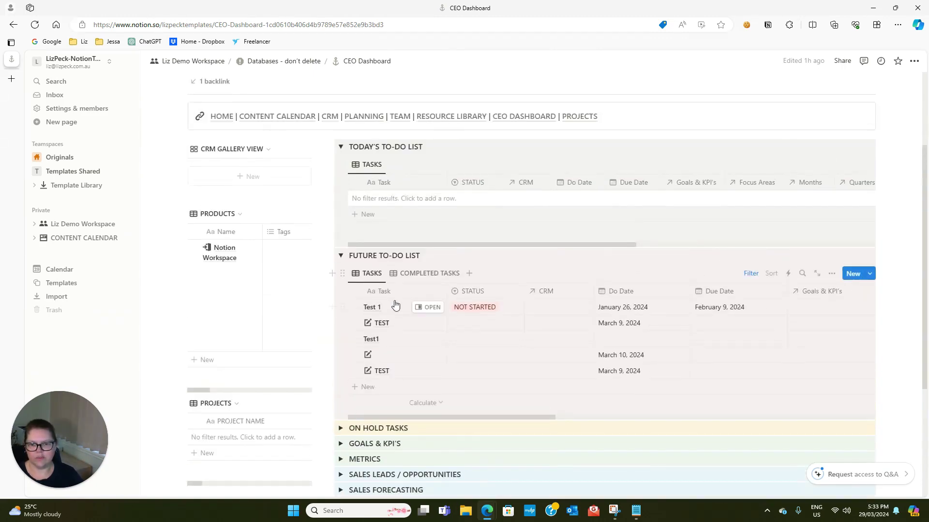
left_click(636, 308)
left_click(705, 261)
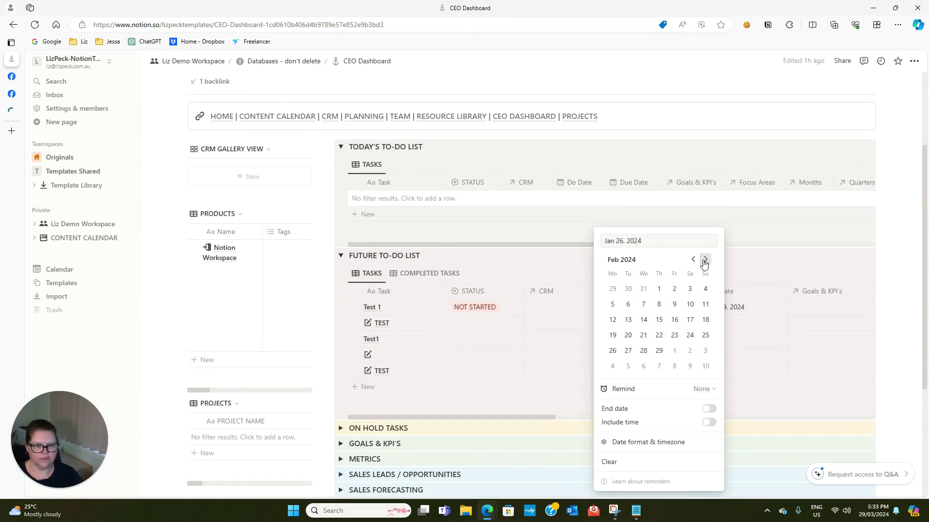
left_click(674, 351)
key("Escape")
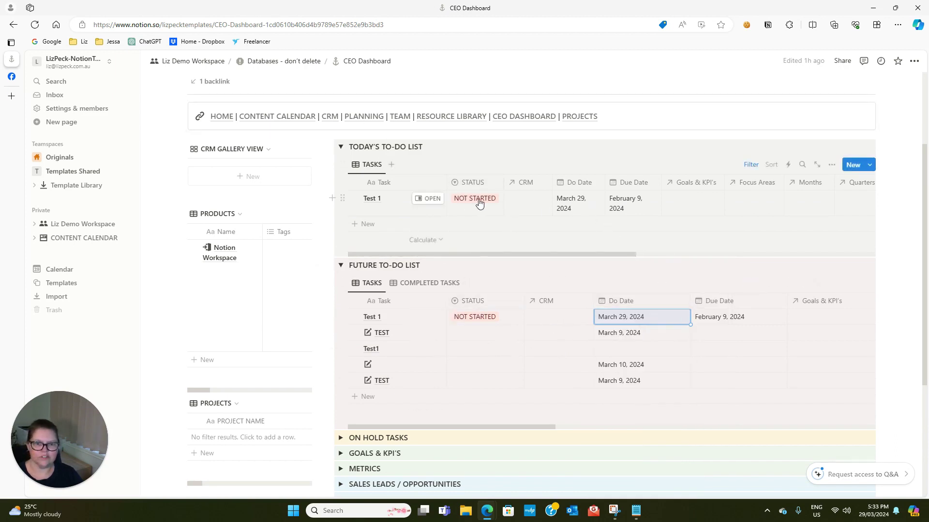
Change Test 1's status to INPROGRESS, then ON-HOLD, and expand On Hold Tasks
left_click(478, 201)
left_click(473, 297)
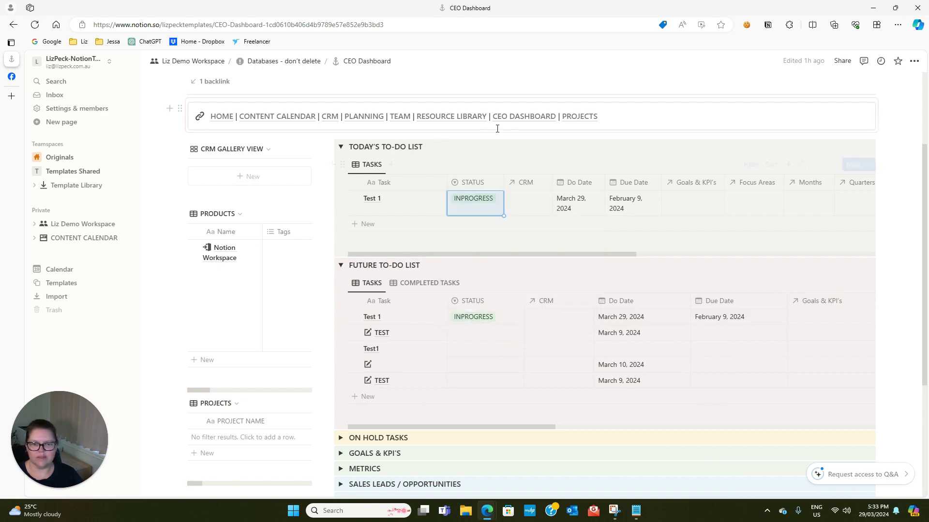
scroll(485, 369, "down", 2)
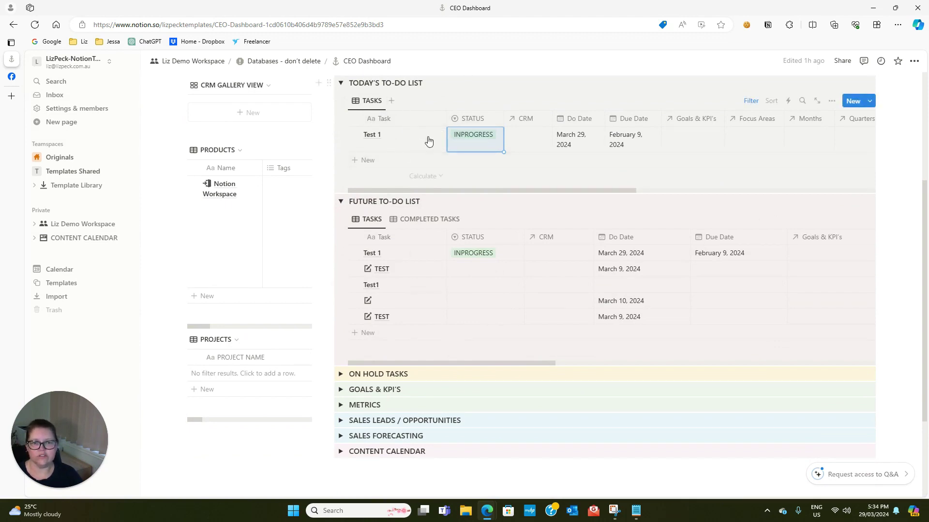
left_click(473, 142)
left_click(476, 206)
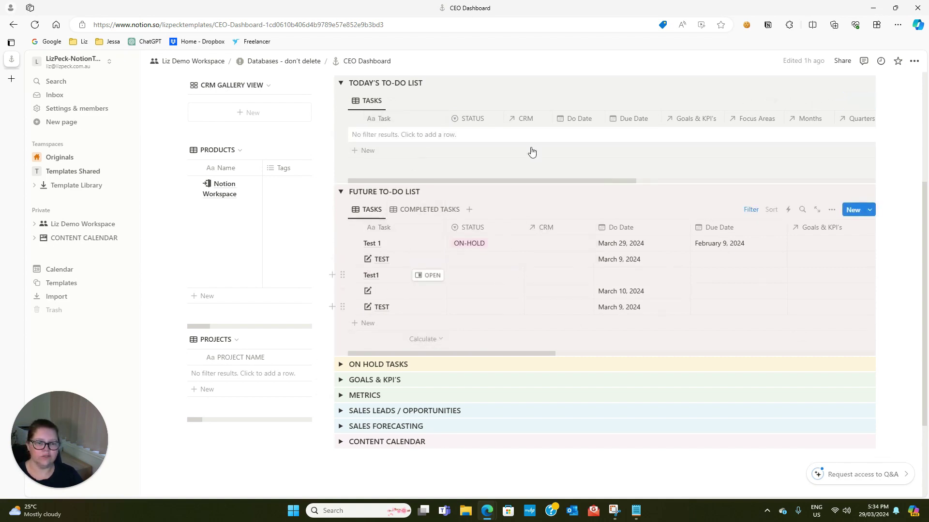
left_click(341, 365)
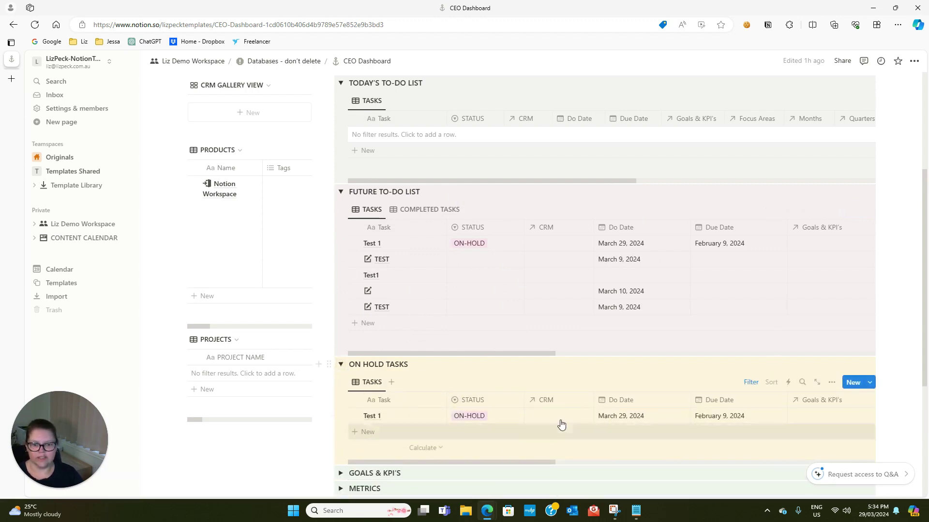
Browse and collapse the dashboard sections: On Hold, Goals & KPI's, Metrics, Sales Leads, Forecasting, Content Calendar
left_click(342, 367)
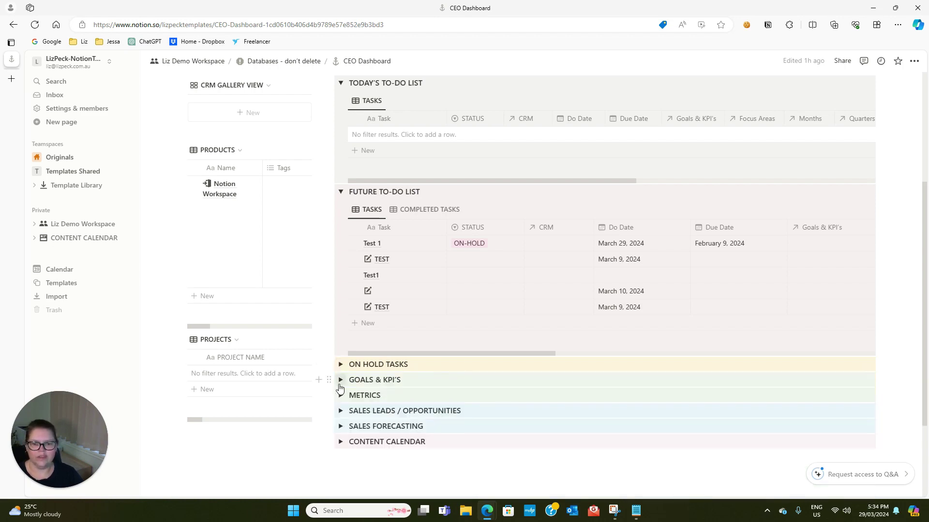
left_click(341, 381)
scroll(406, 436, "down", 1)
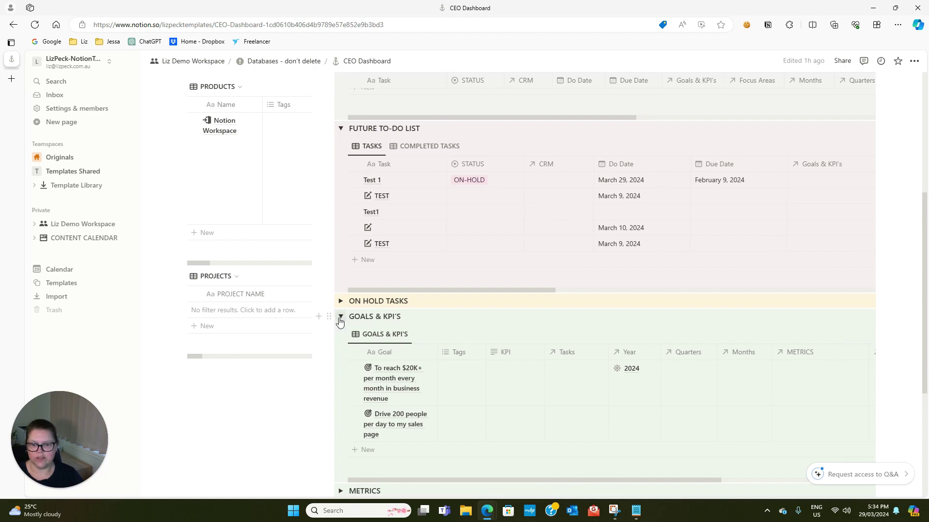
left_click(341, 317)
left_click(341, 333)
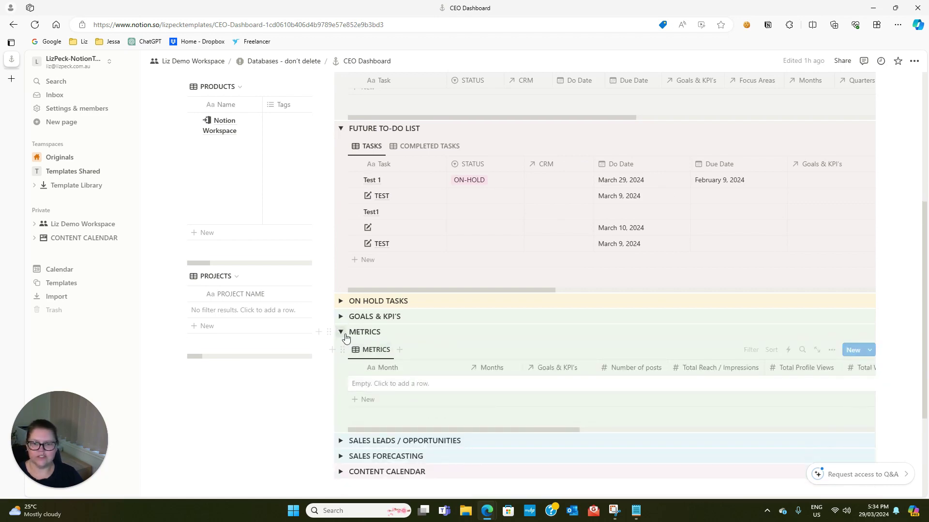
left_click(342, 332)
left_click(340, 348)
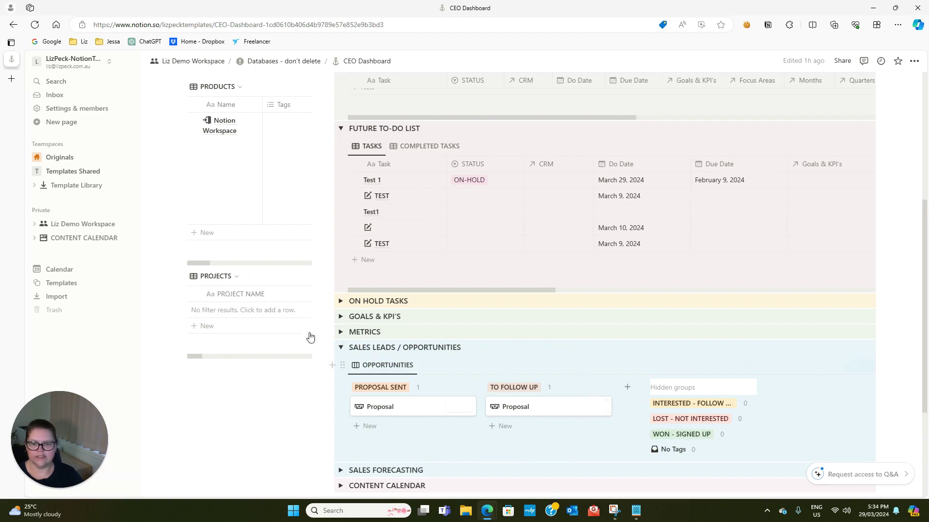
left_click(340, 349)
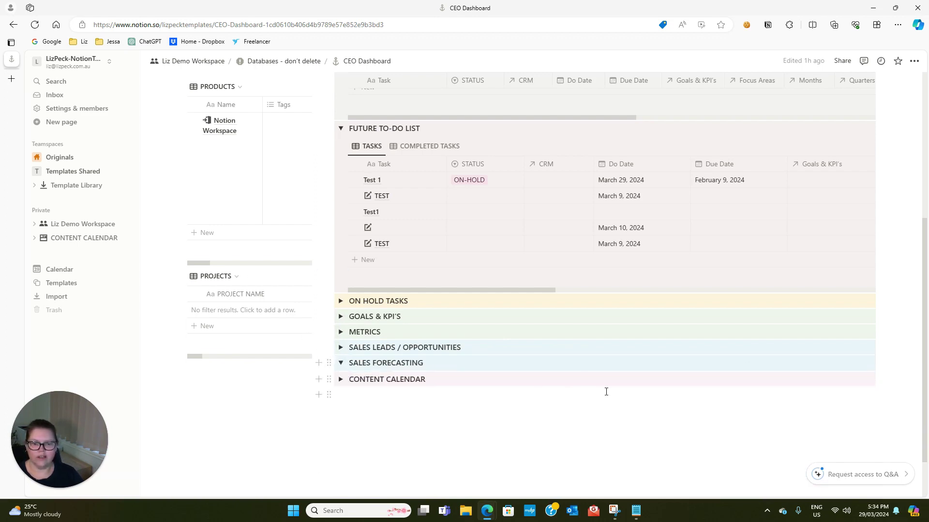
scroll(553, 450, "down", 1)
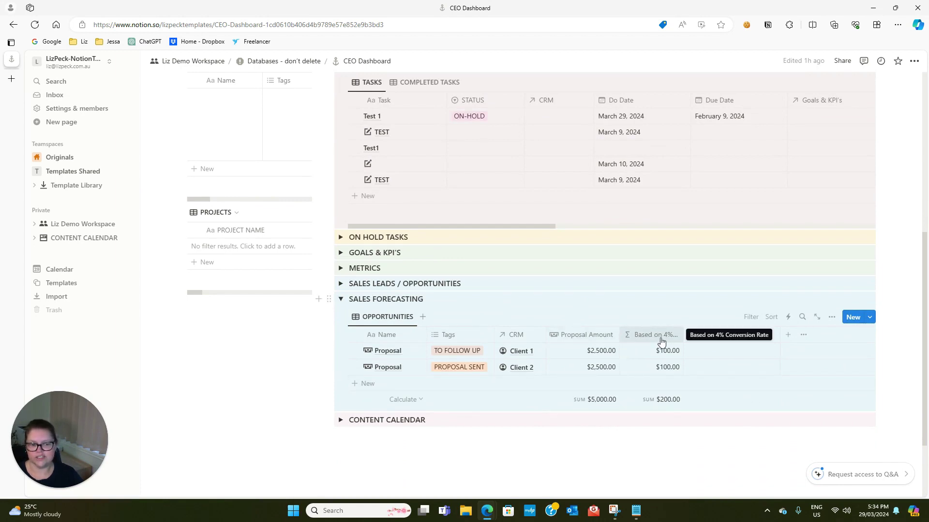
left_click(341, 300)
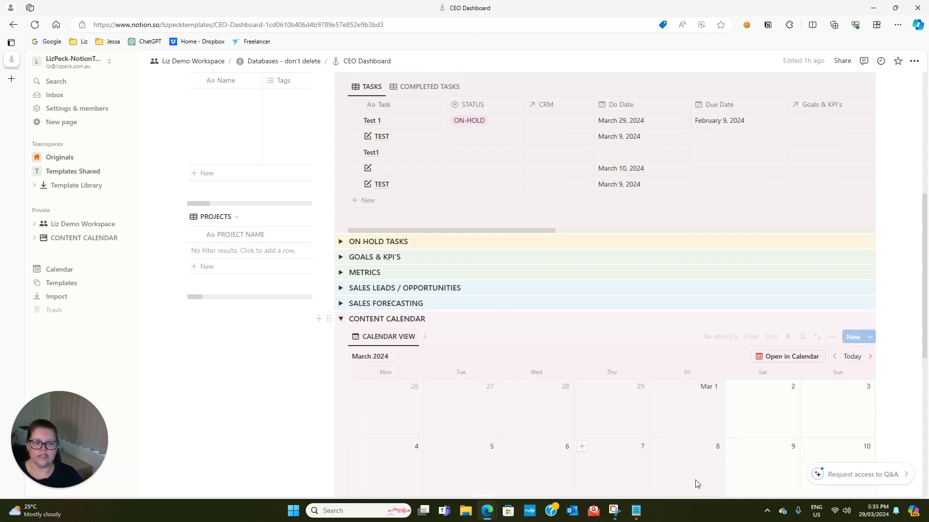
scroll(674, 457, "down", 4)
scroll(674, 457, "up", 2)
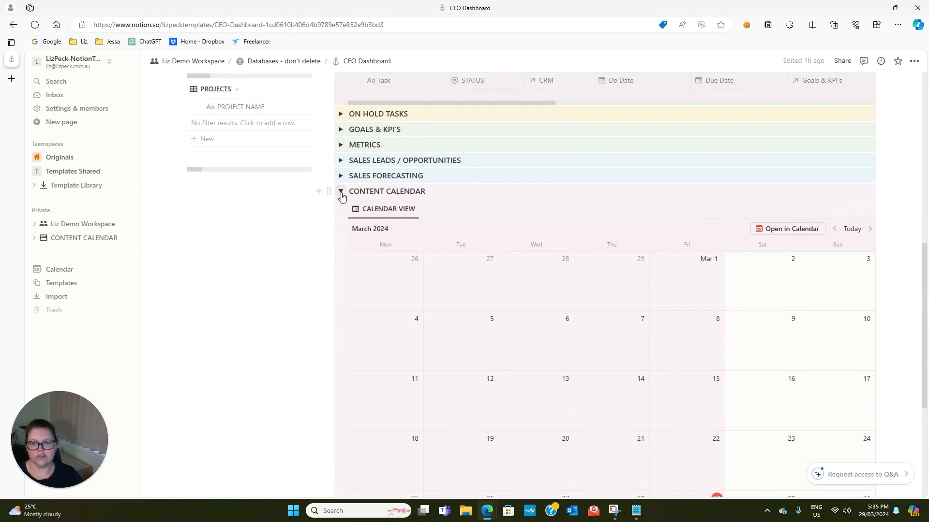
left_click(340, 191)
scroll(486, 355, "up", 4)
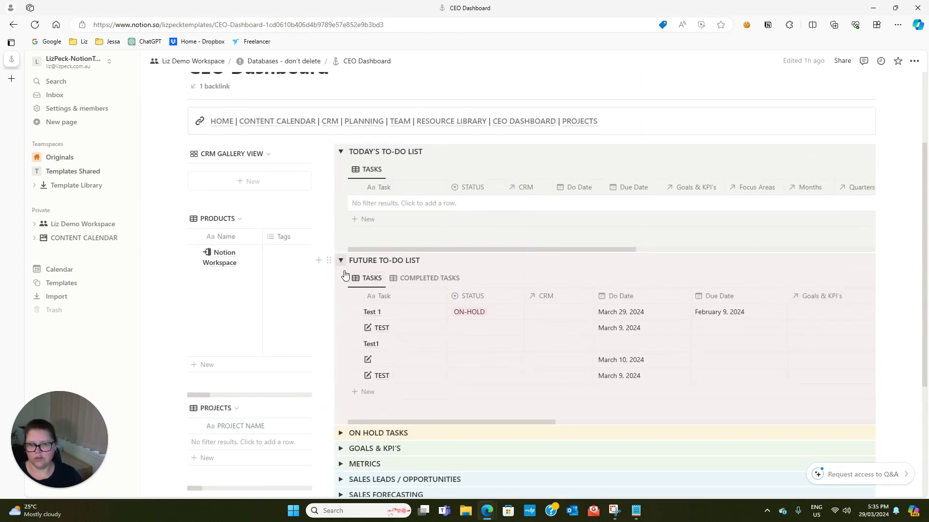
scroll(344, 274, "down", 2)
Set the TEST task's status to DELEGATED in the Future To-Do List
left_click(470, 264)
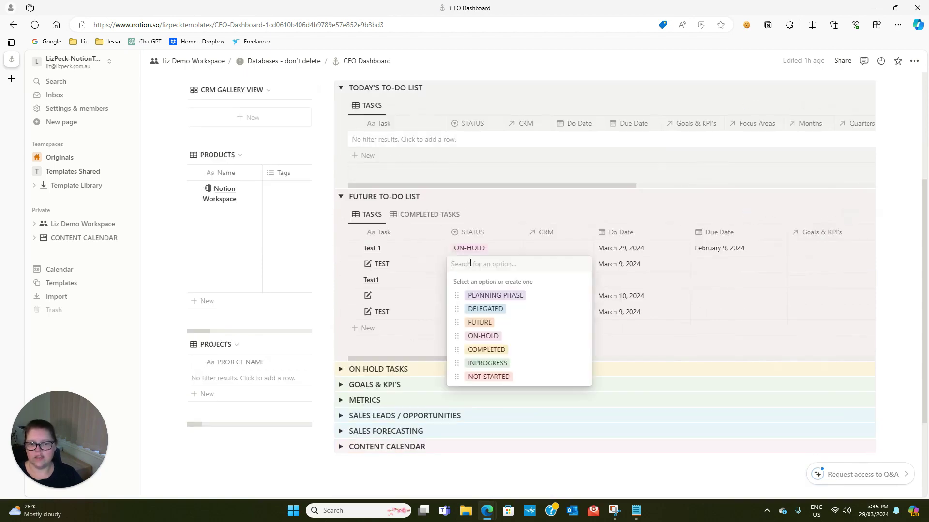
left_click(477, 309)
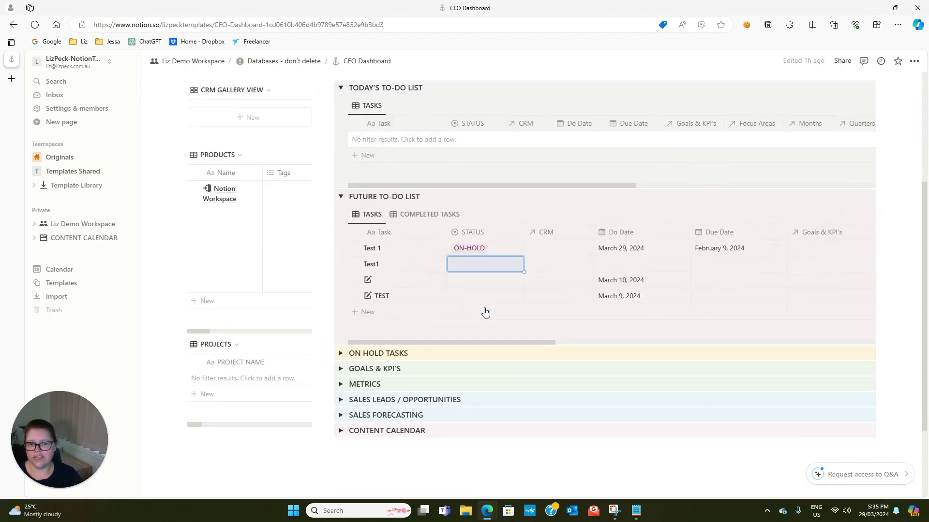
scroll(464, 326, "up", 4)
scroll(396, 183, "down", 1)
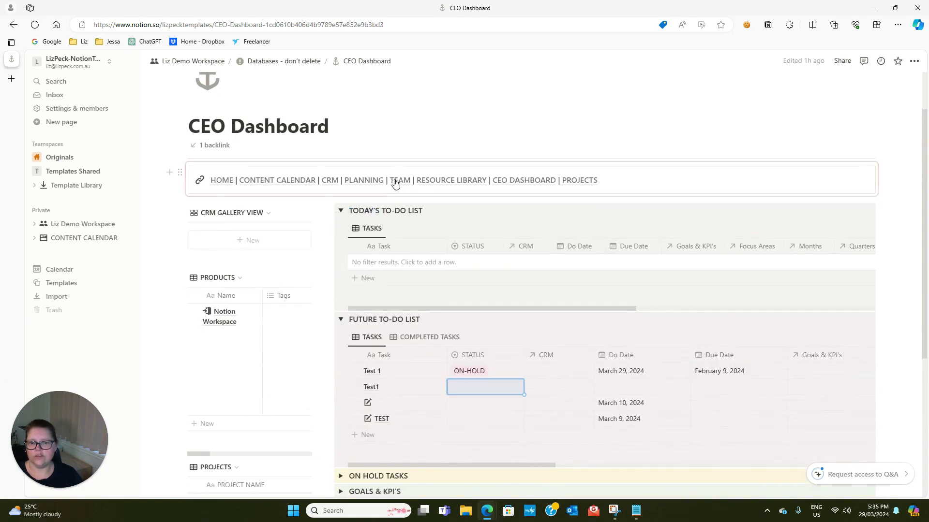
Go to the Team Workspace page and scroll down to its tasks table
left_click(399, 183)
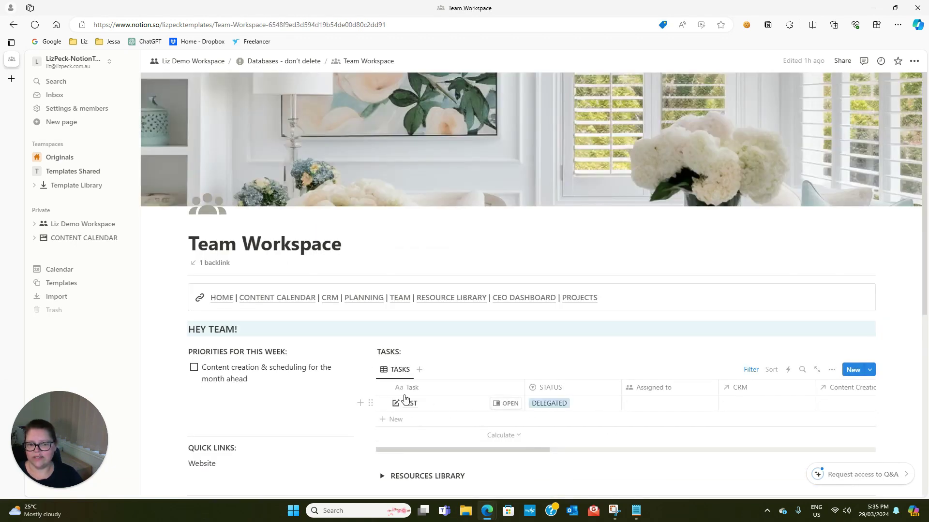
scroll(629, 382, "down", 2)
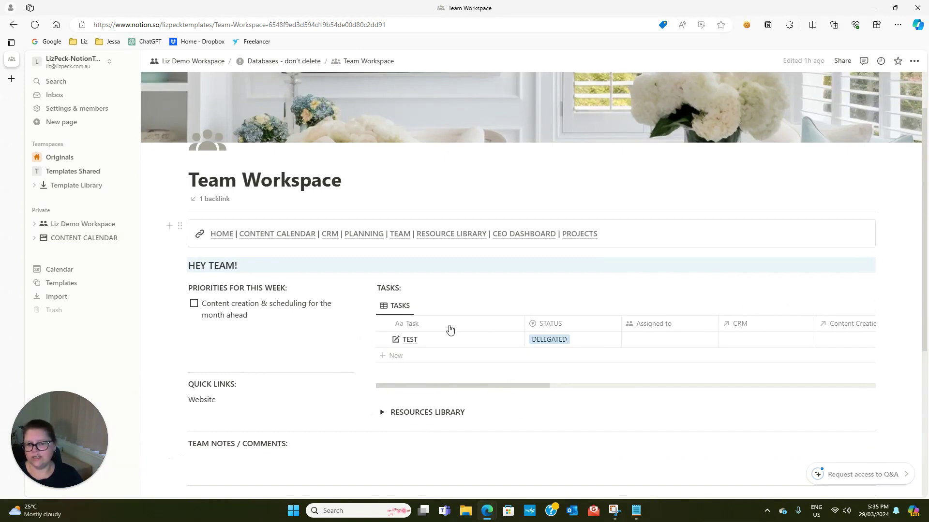
scroll(279, 204, "down", 2)
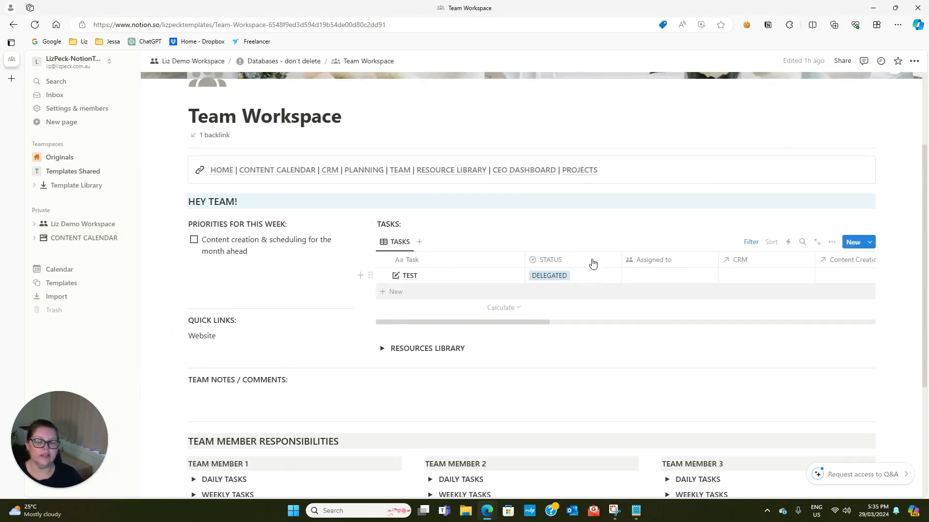
scroll(389, 363, "down", 2)
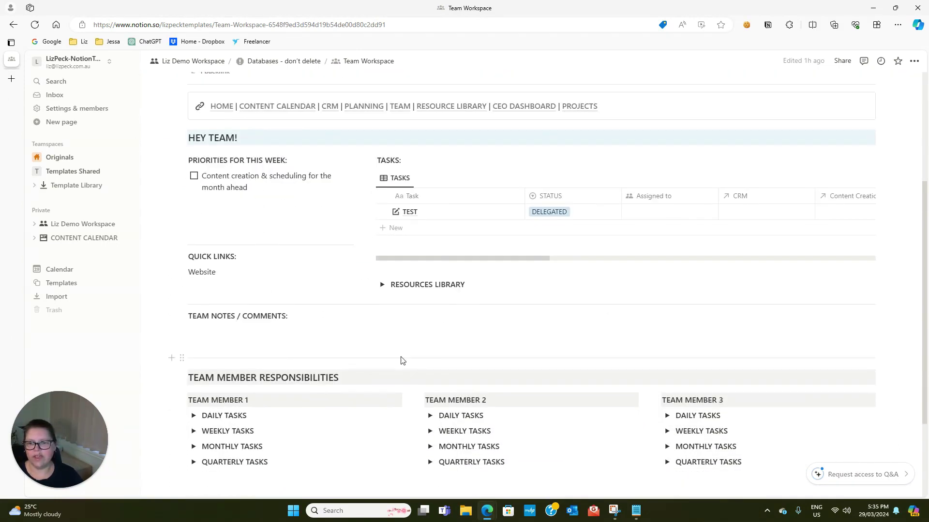
scroll(401, 363, "up", 4)
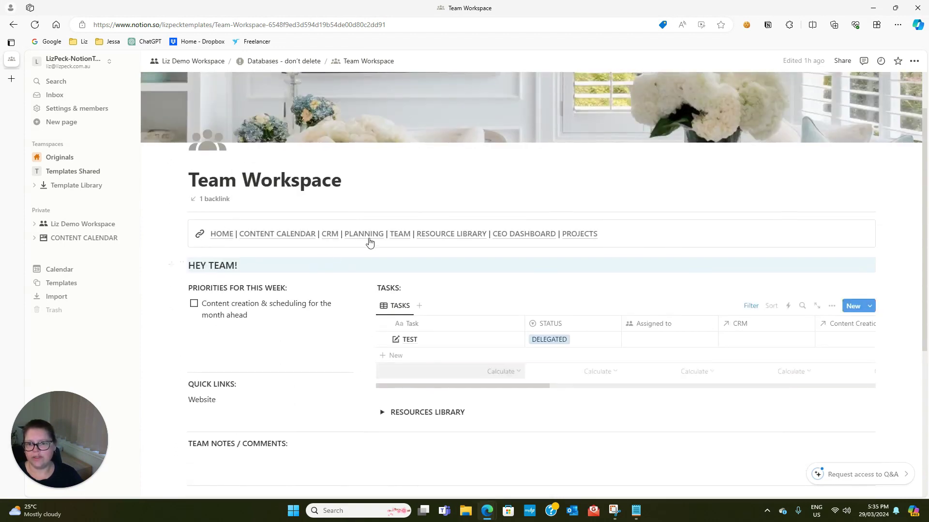
scroll(436, 316, "down", 2)
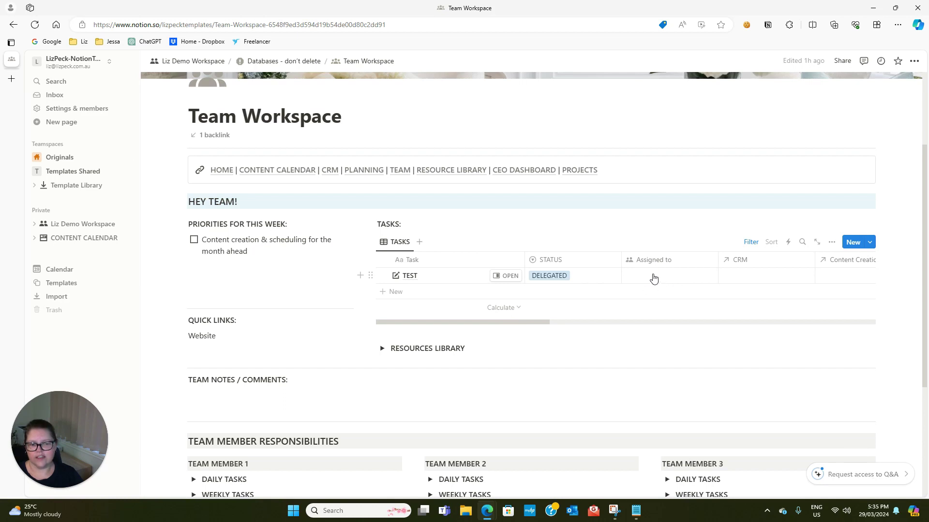
Reveal the tasks table's STATUS: DELEGATED filter and dismiss the Add filter list
left_click(751, 242)
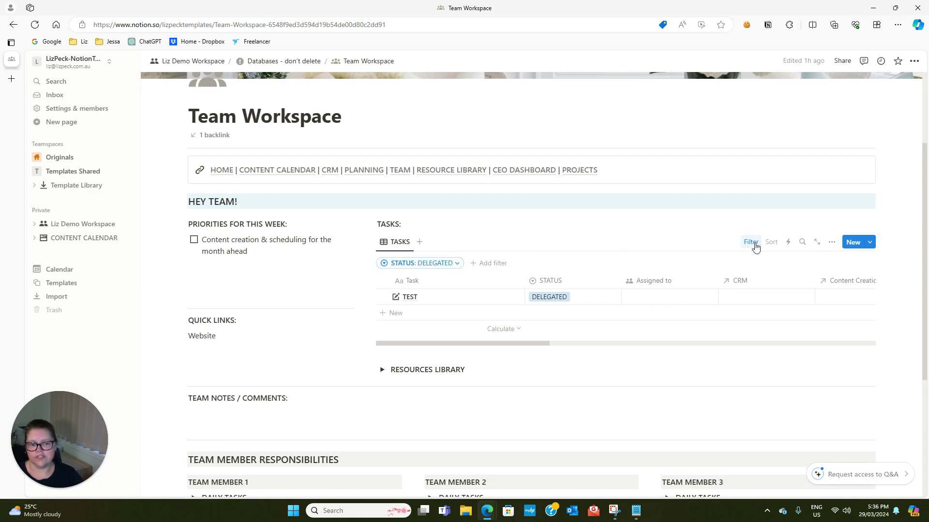
left_click(490, 266)
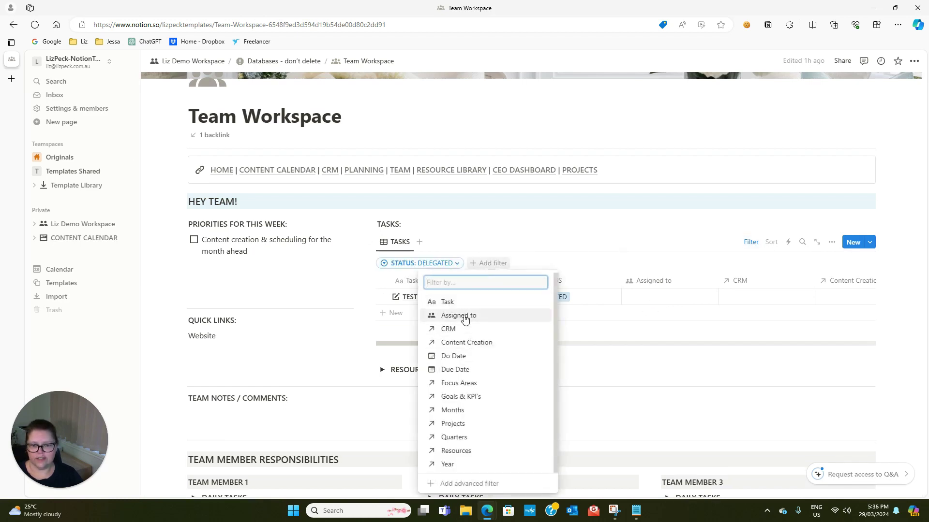
left_click(606, 231)
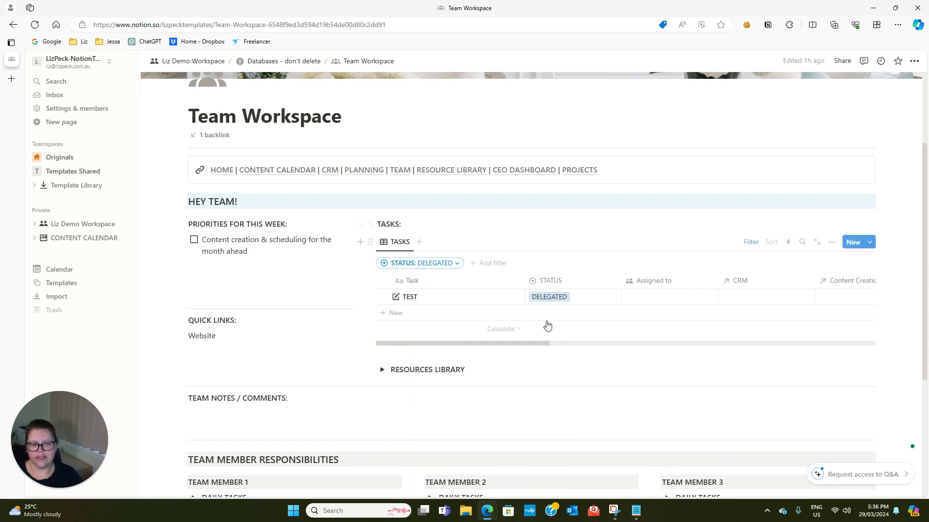
scroll(546, 326, "down", 3)
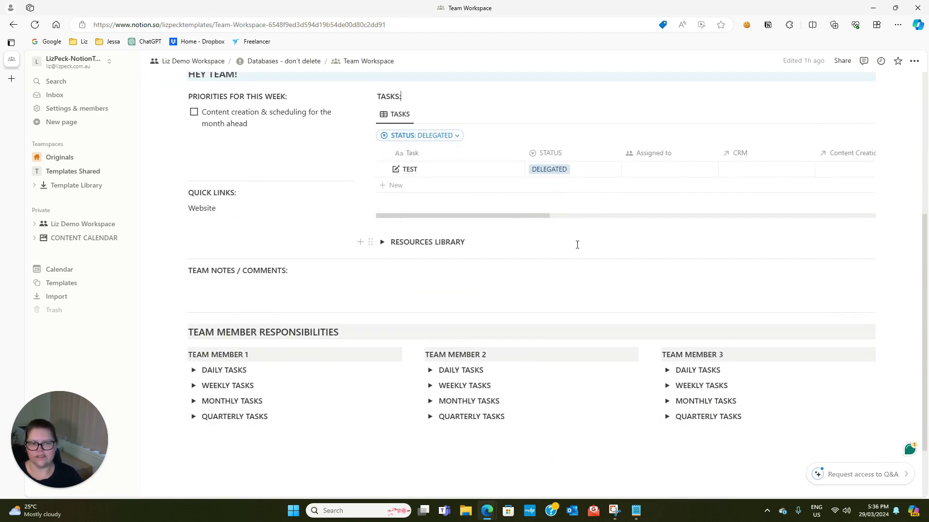
scroll(523, 179, "up", 2)
Expand the Resources Library, listing The Designer Dust and Brandboard, and view its filter properties
left_click(382, 306)
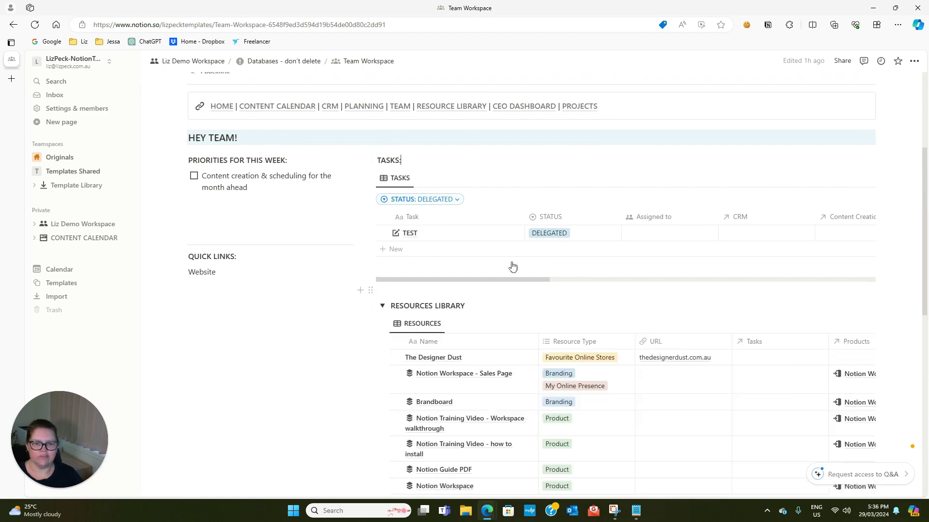
scroll(512, 411, "down", 2)
scroll(507, 406, "up", 1)
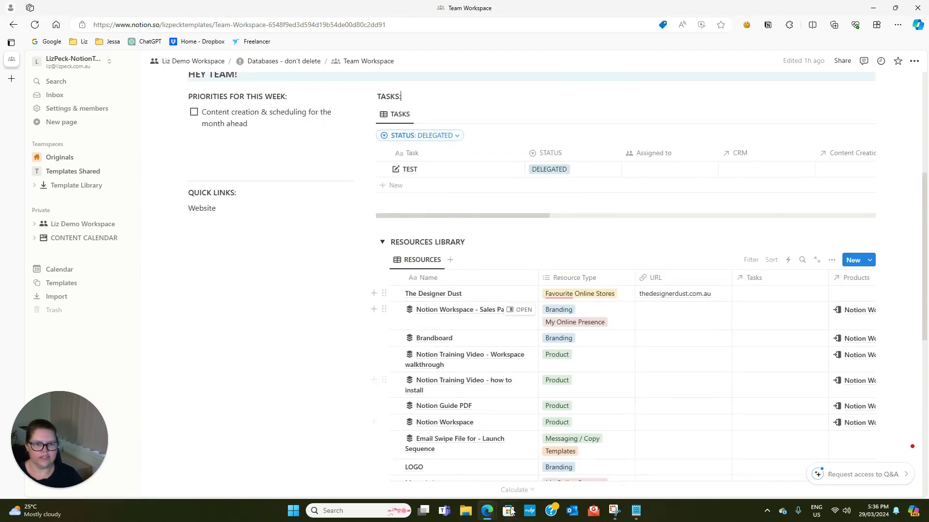
scroll(462, 386, "down", 1)
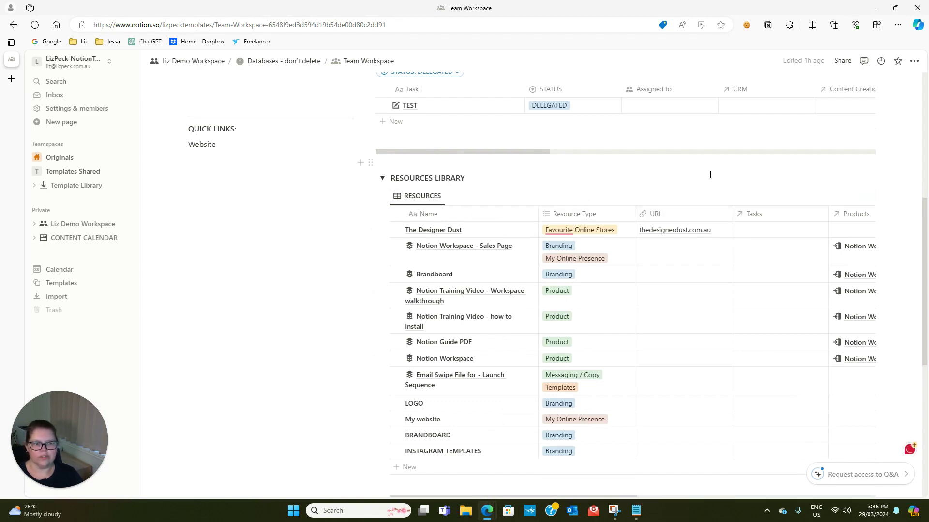
left_click(751, 196)
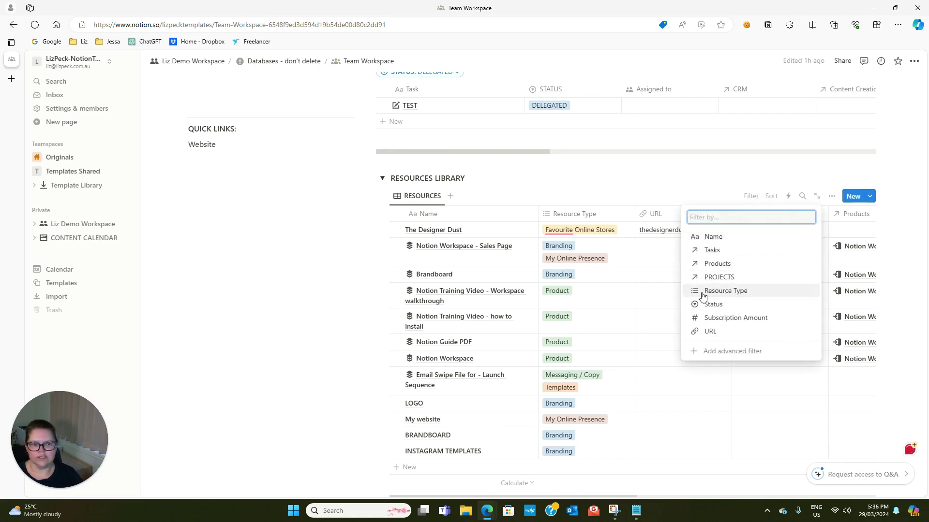
Close the filter list, collapse the Resources Library, and toggle Team Member 1's daily tasks
left_click(650, 189)
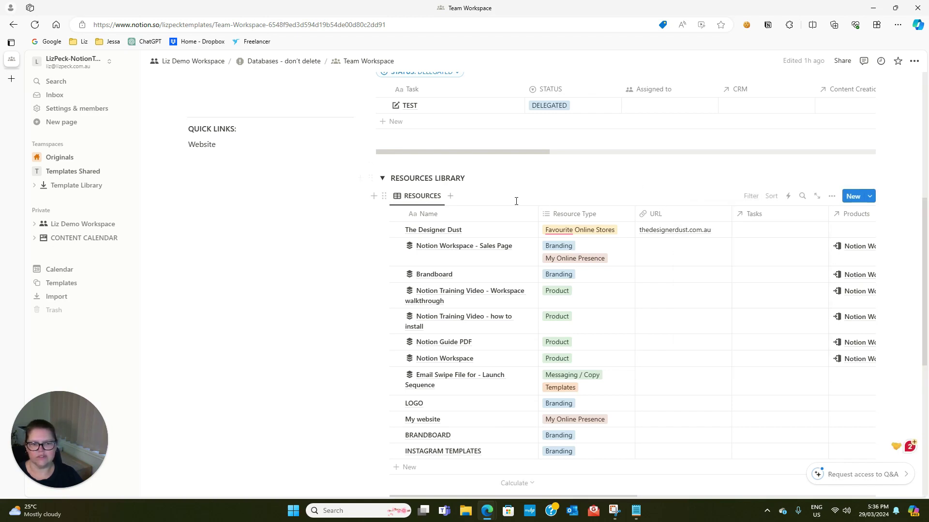
left_click(383, 179)
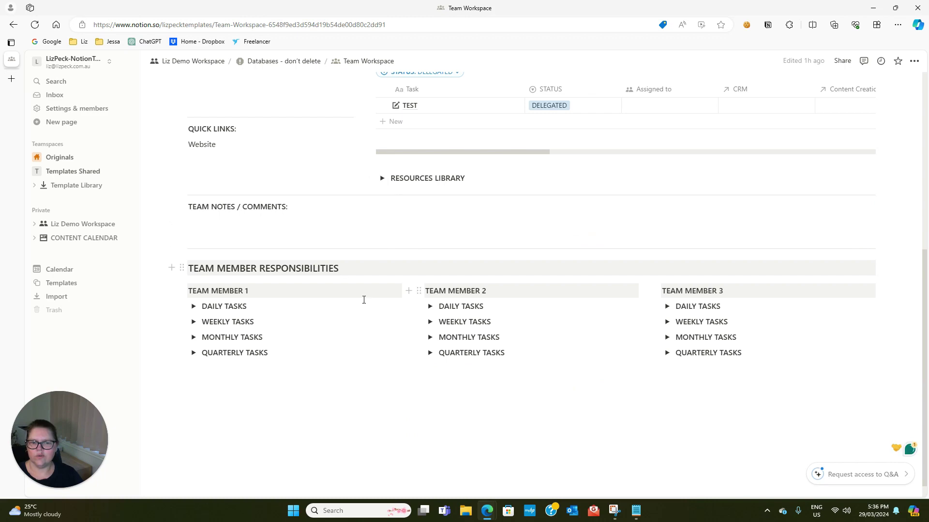
left_click(193, 307)
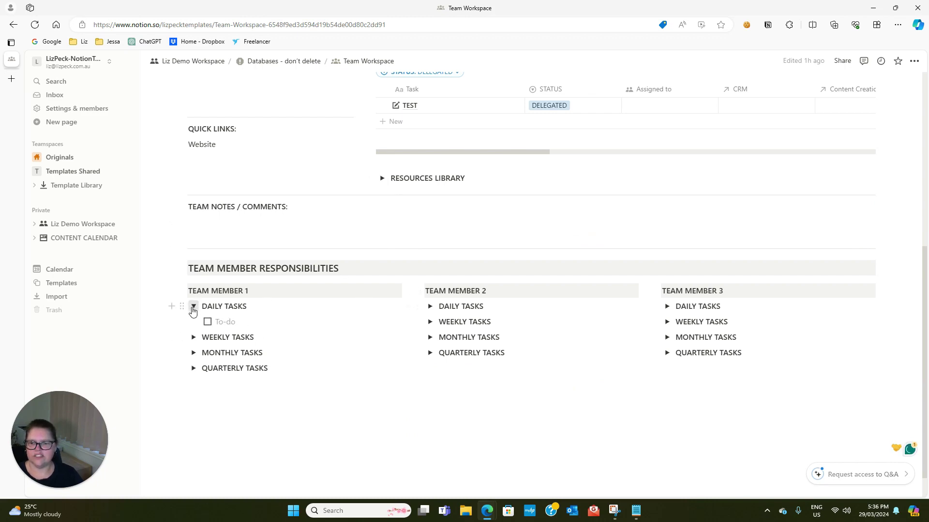
left_click(193, 307)
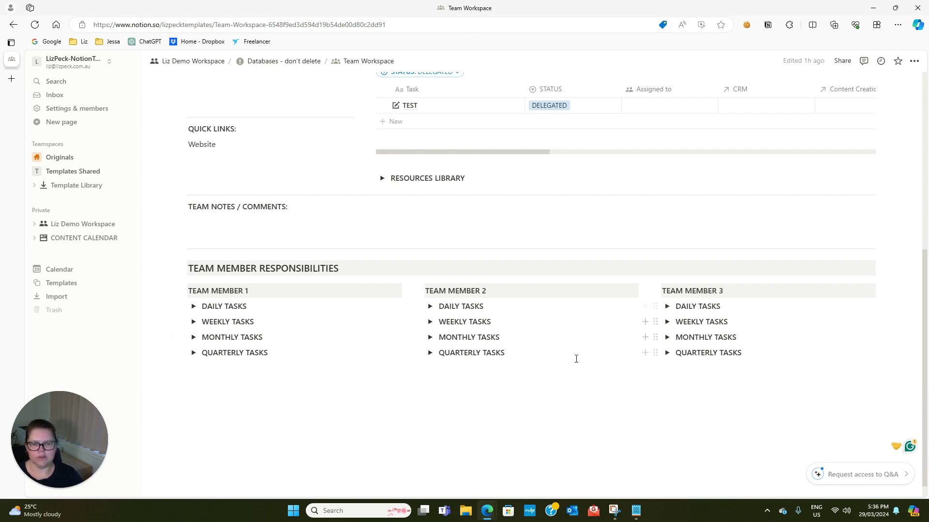
scroll(505, 394, "up", 3)
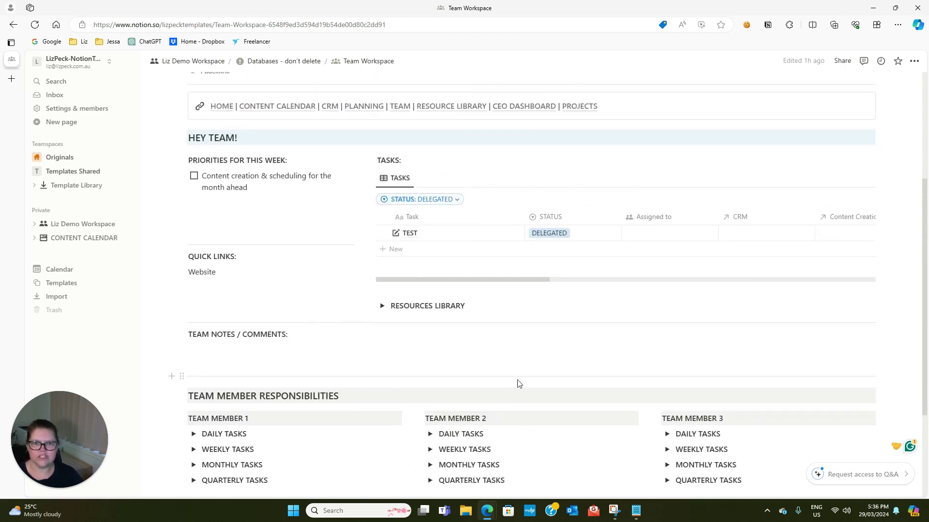
scroll(518, 383, "up", 2)
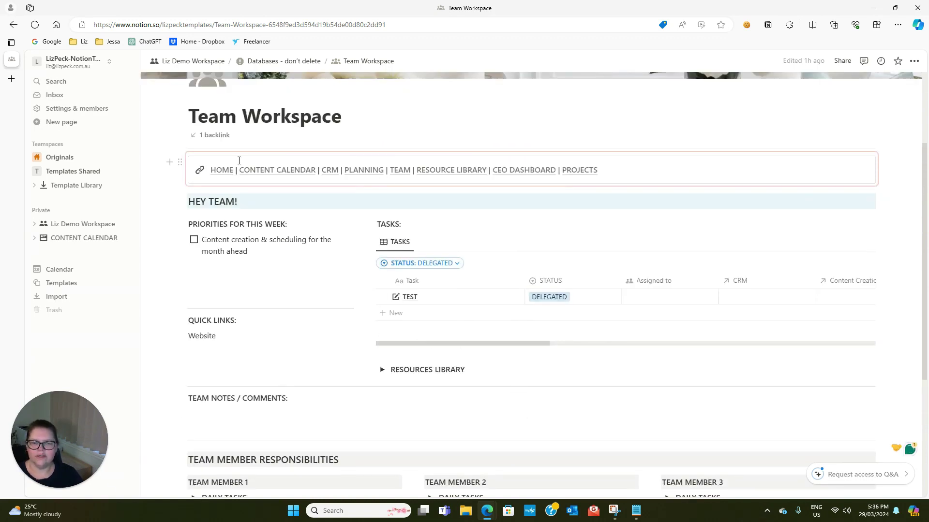
Collapse the CEO Dashboard's Future To-Do List, then open the CRM page showing Client 1 and Client 2
left_click(528, 174)
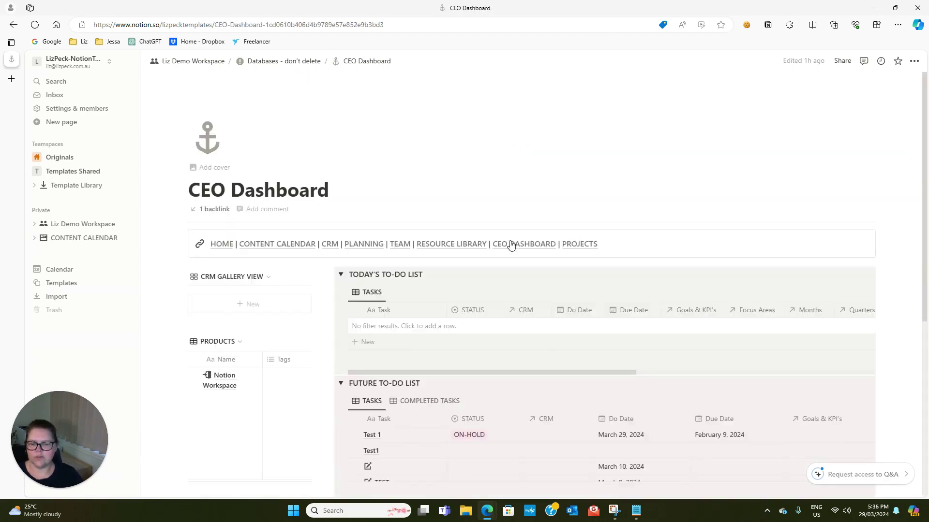
left_click(341, 290)
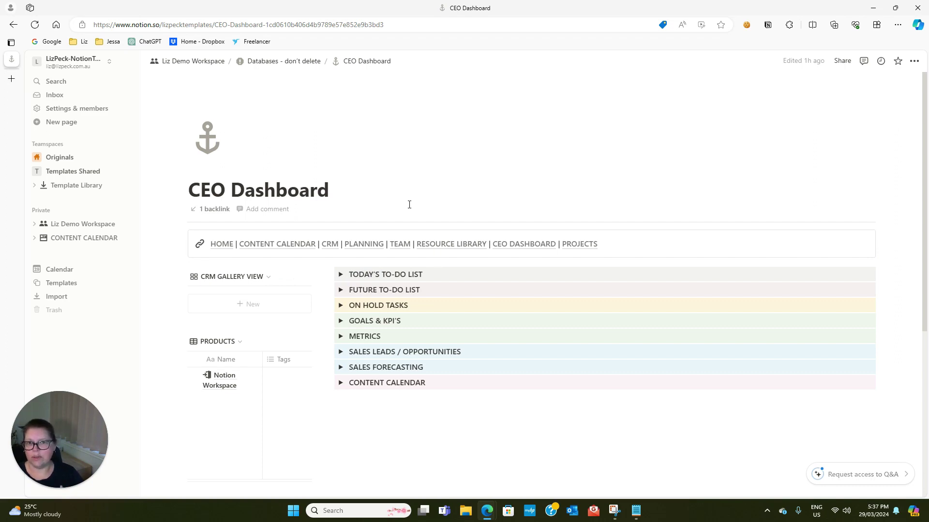
left_click(330, 244)
scroll(452, 289, "down", 4)
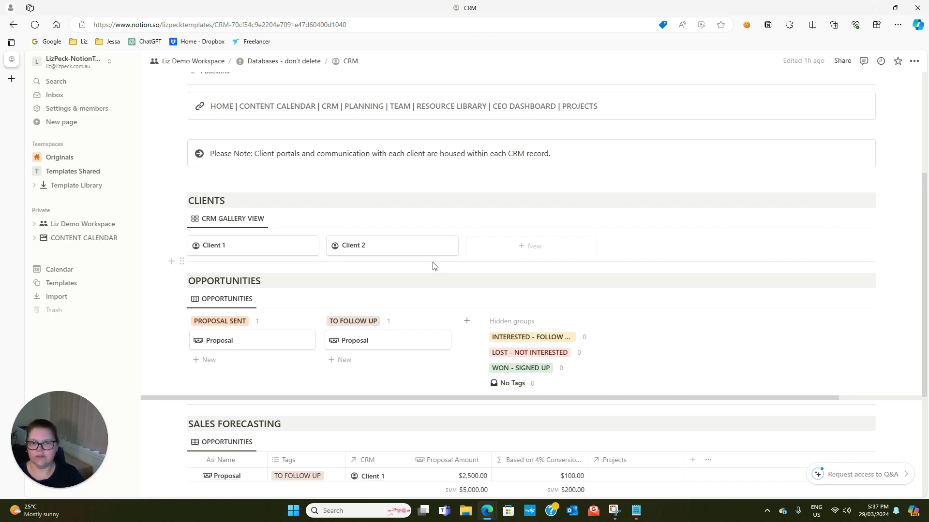
scroll(529, 386, "up", 2)
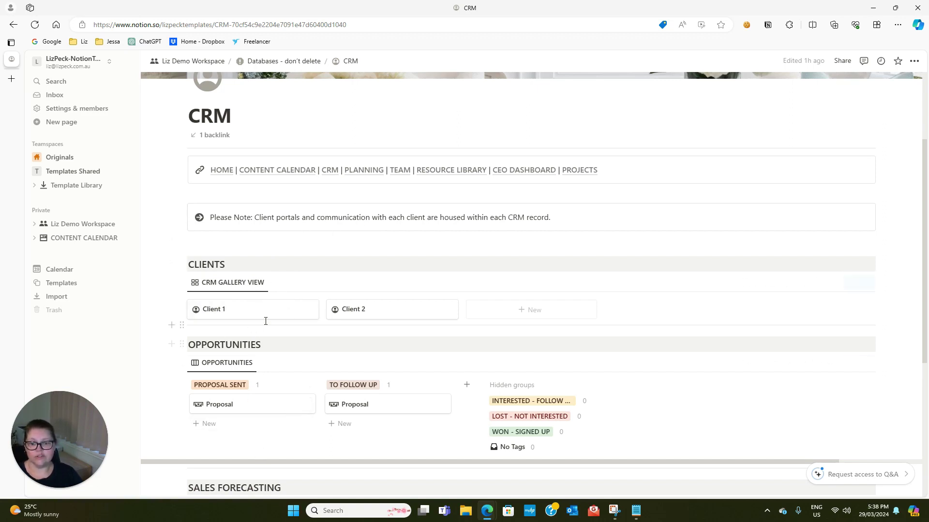
scroll(263, 341, "down", 1)
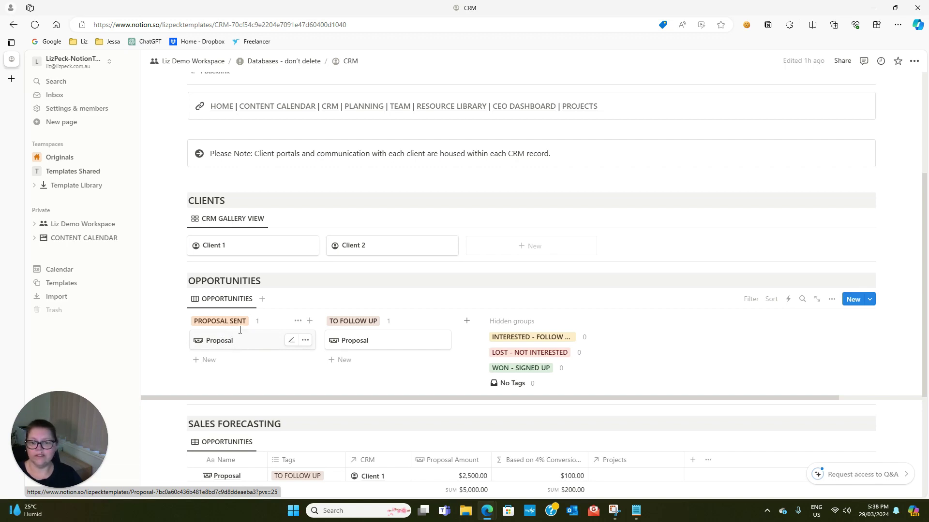
scroll(236, 343, "down", 1)
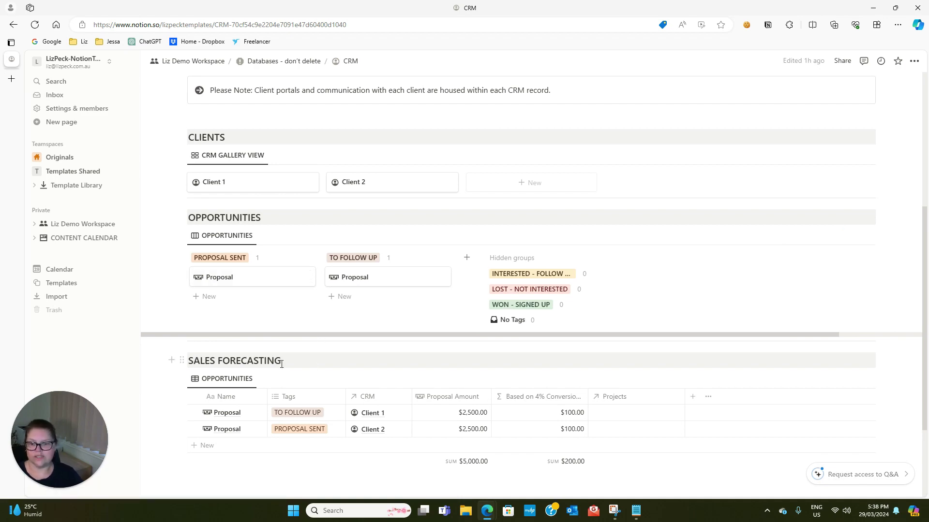
scroll(319, 382, "up", 1)
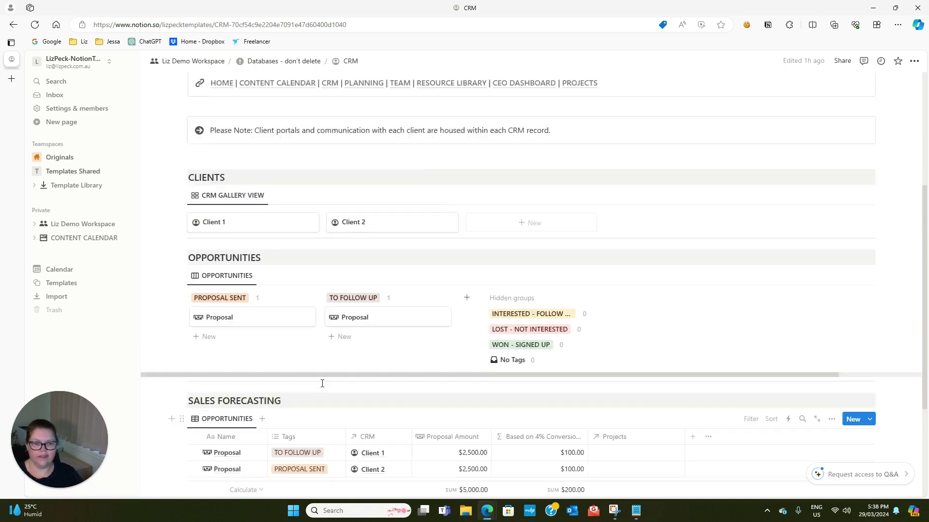
scroll(305, 344, "down", 1)
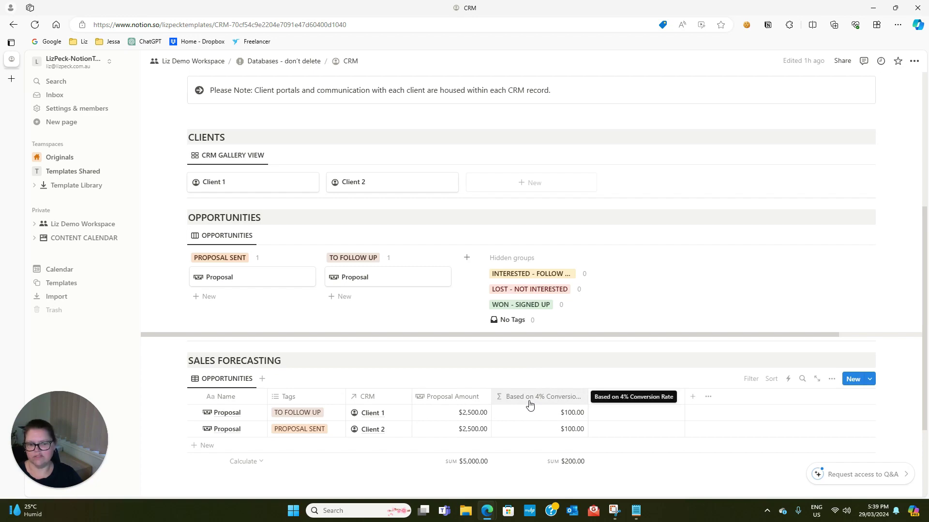
scroll(575, 400, "up", 5)
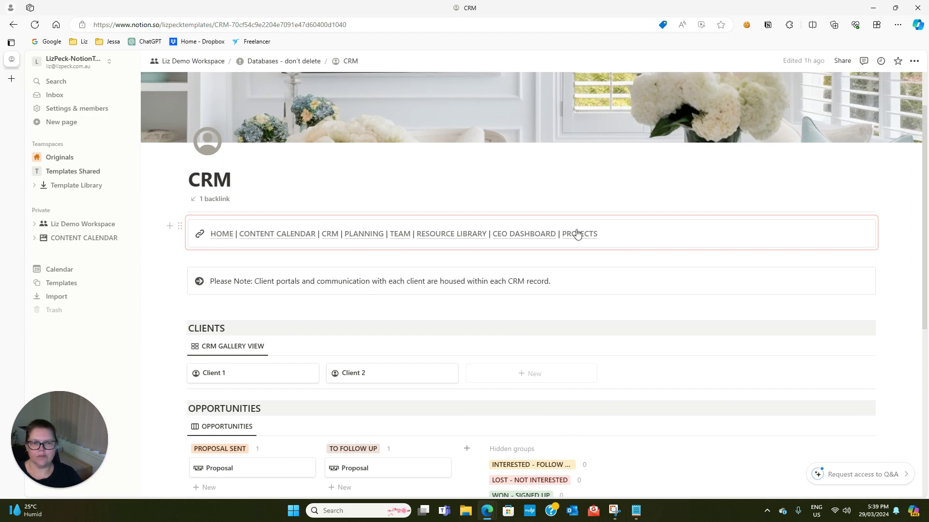
Preview the PROJECTS entry of the Projects database in side peek, then return to the workspace home page
left_click(577, 235)
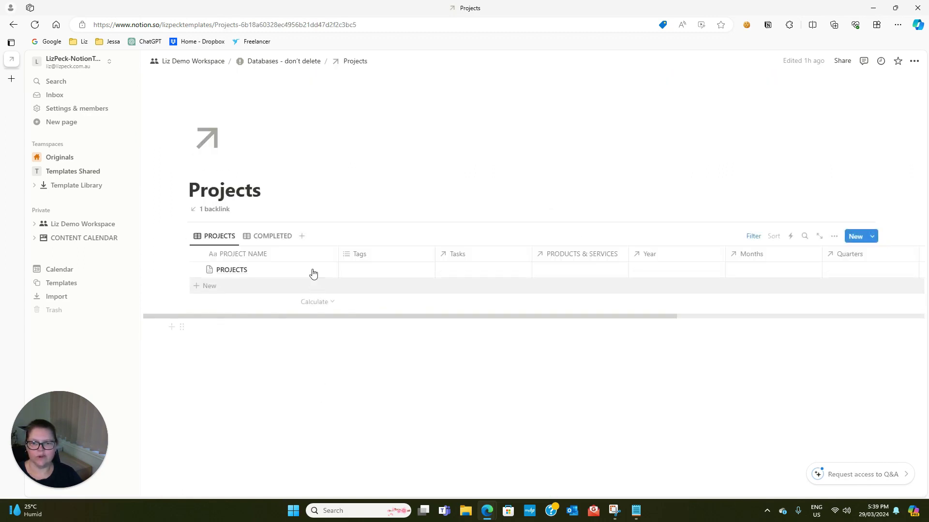
left_click(317, 270)
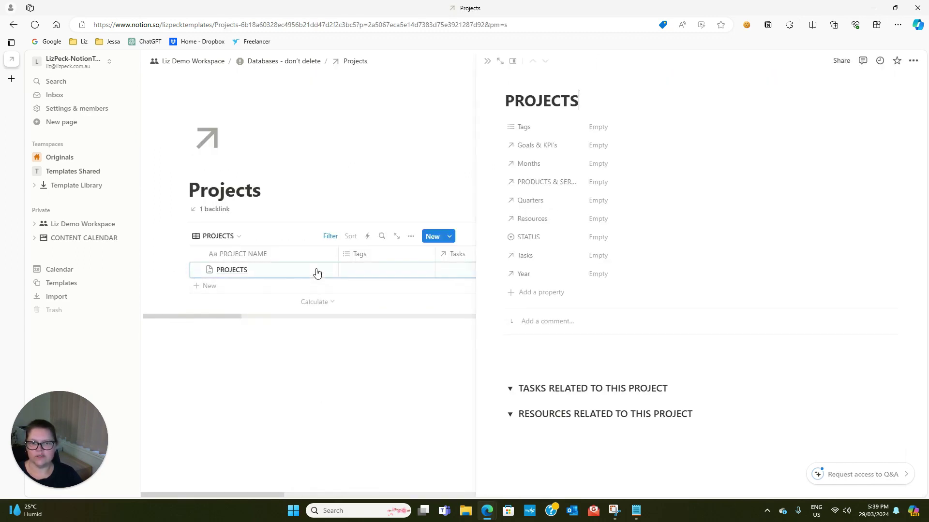
scroll(595, 430, "down", 3)
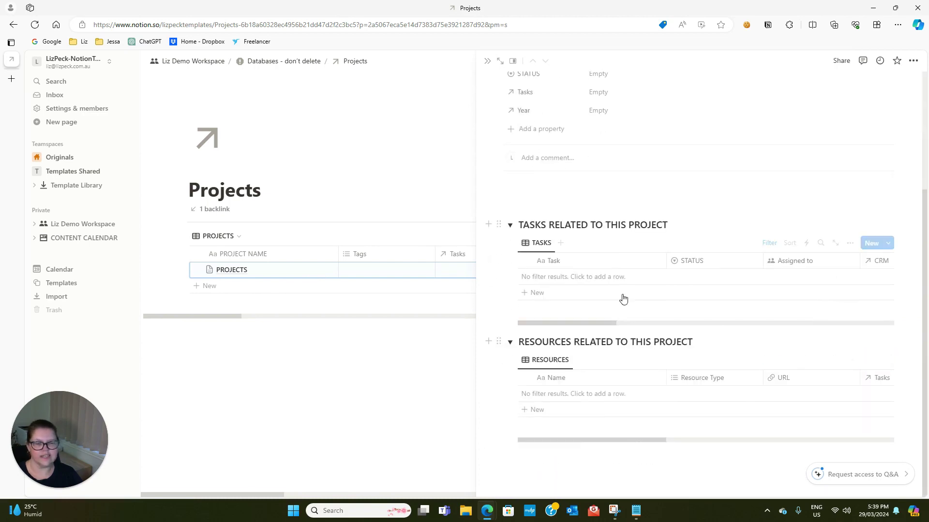
scroll(550, 253, "up", 3)
left_click(487, 61)
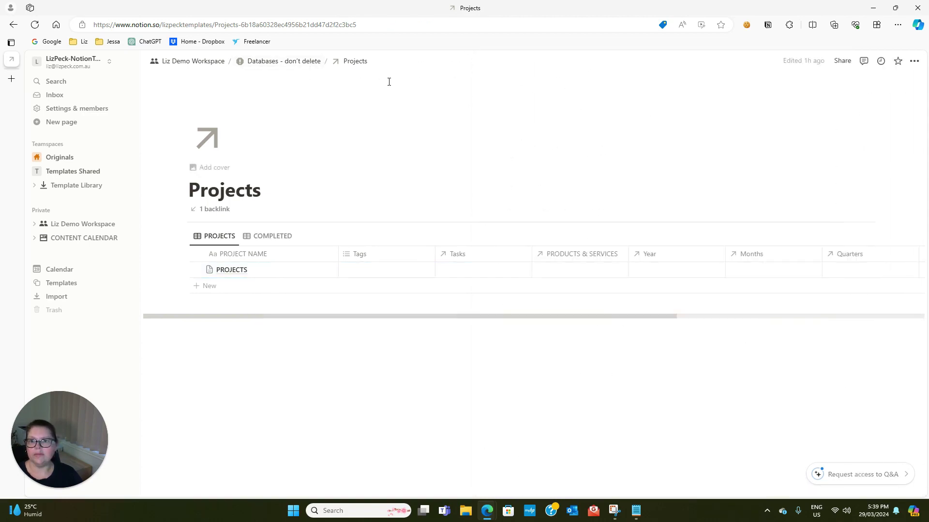
left_click(213, 61)
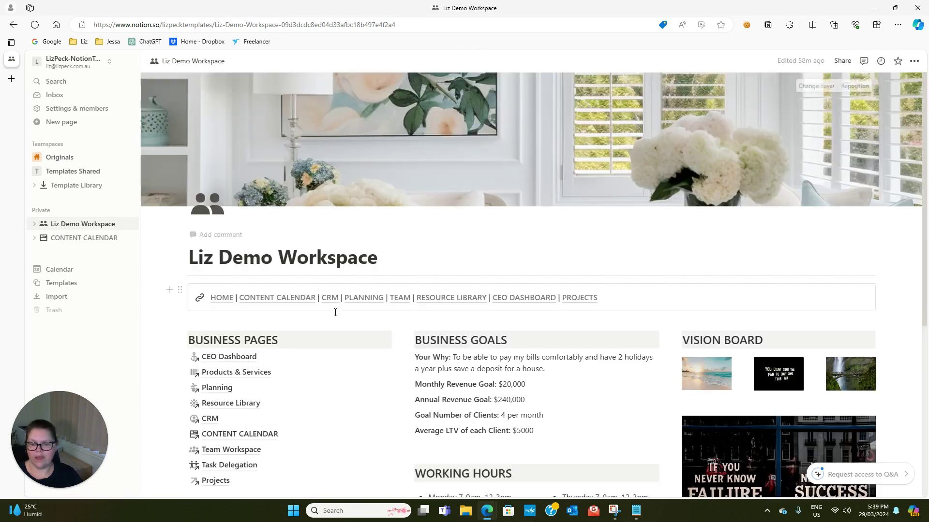
Open the Content Calendar page and the TOPIC 1 card under Content Topics / Pillars
left_click(282, 234)
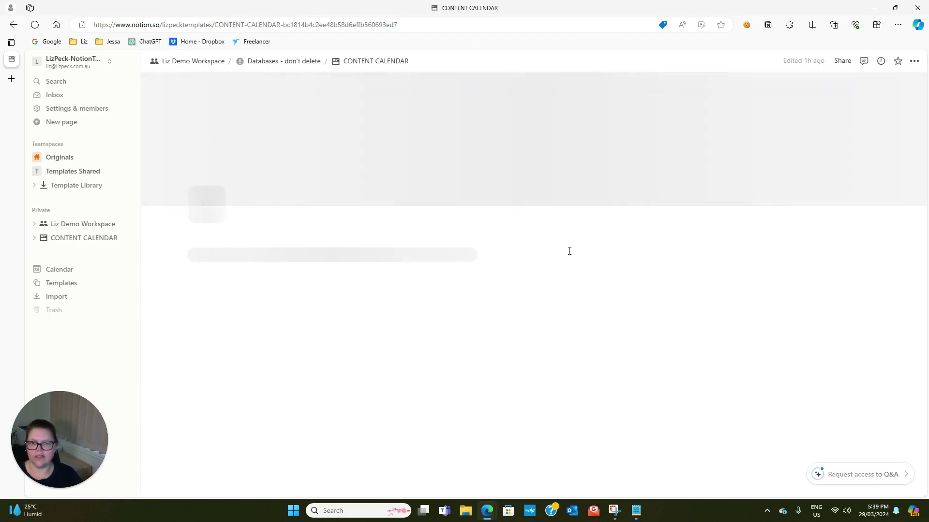
scroll(638, 286, "down", 3)
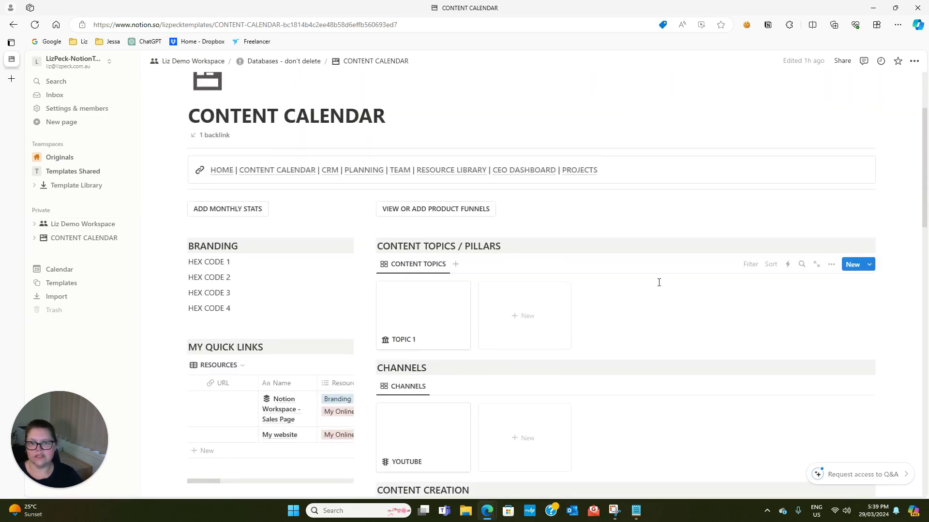
scroll(643, 280, "down", 2)
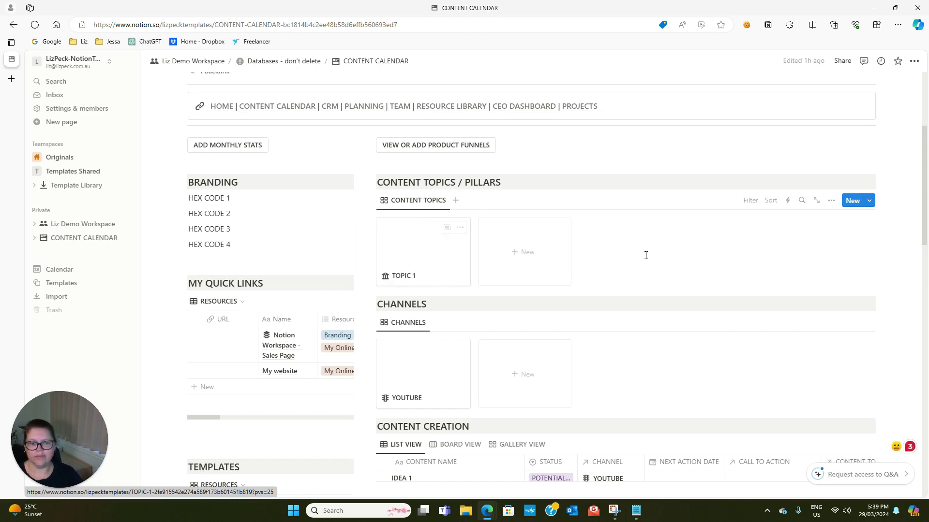
left_click(441, 249)
Rename the TOPIC 1 content topic to Systems
left_click_drag(377, 224, 309, 224)
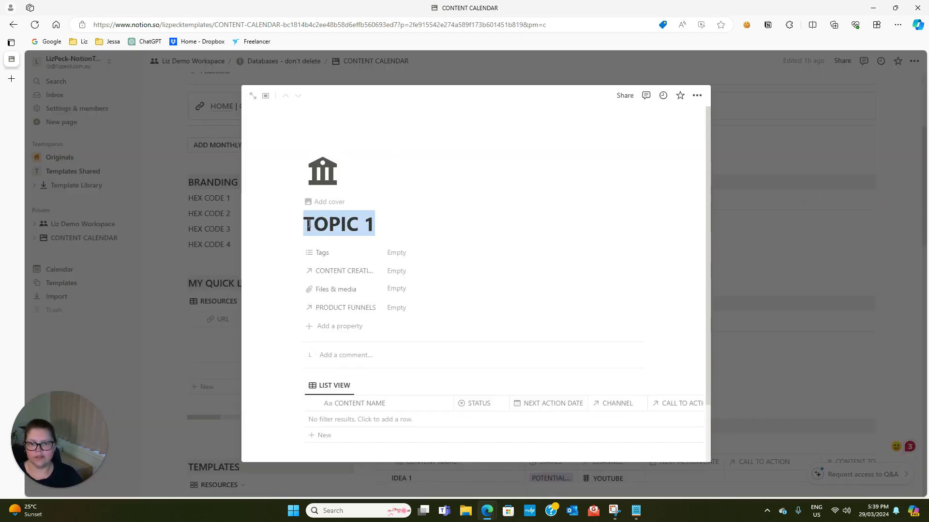
type("Systems")
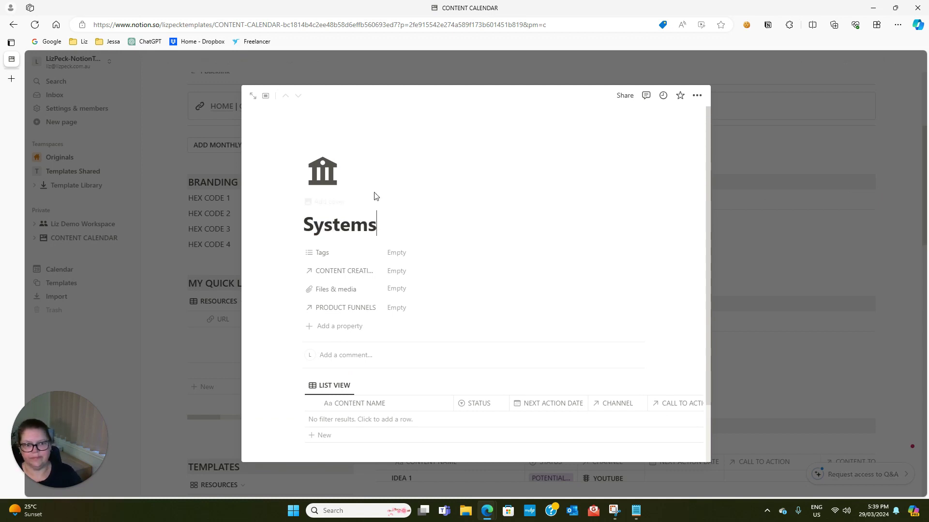
left_click(770, 158)
Add three new content topics titled Notion, Systeme.io and TaskMagic
left_click(524, 251)
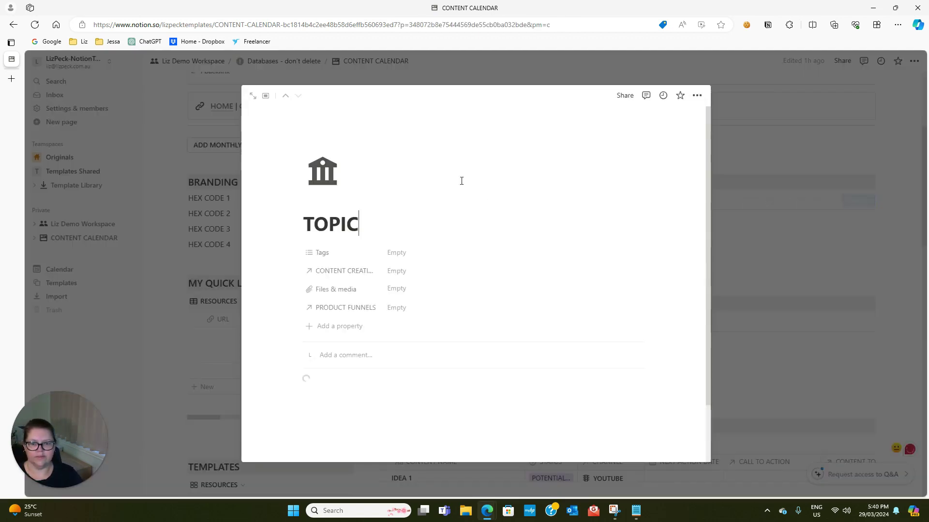
left_click_drag(356, 223, 296, 224)
type("Notion")
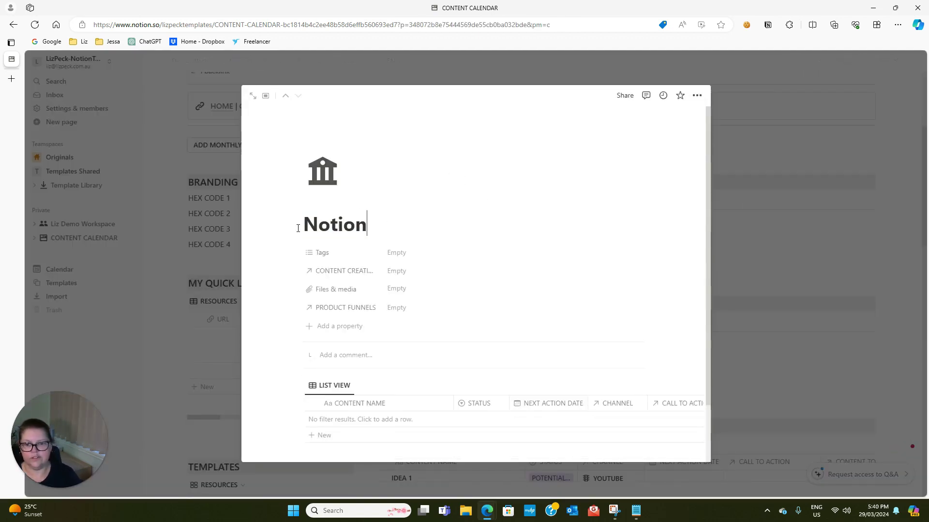
left_click(767, 224)
left_click(590, 257)
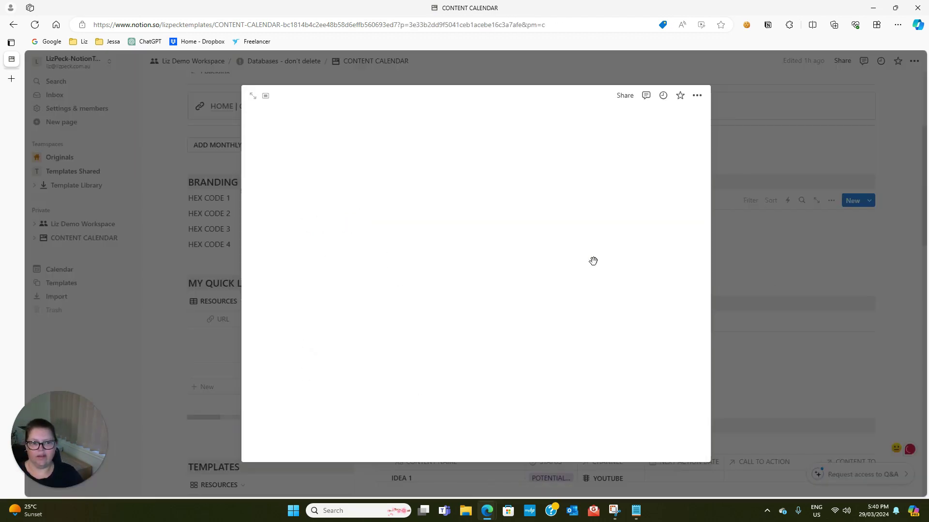
left_click_drag(354, 227, 302, 225)
type("Syst")
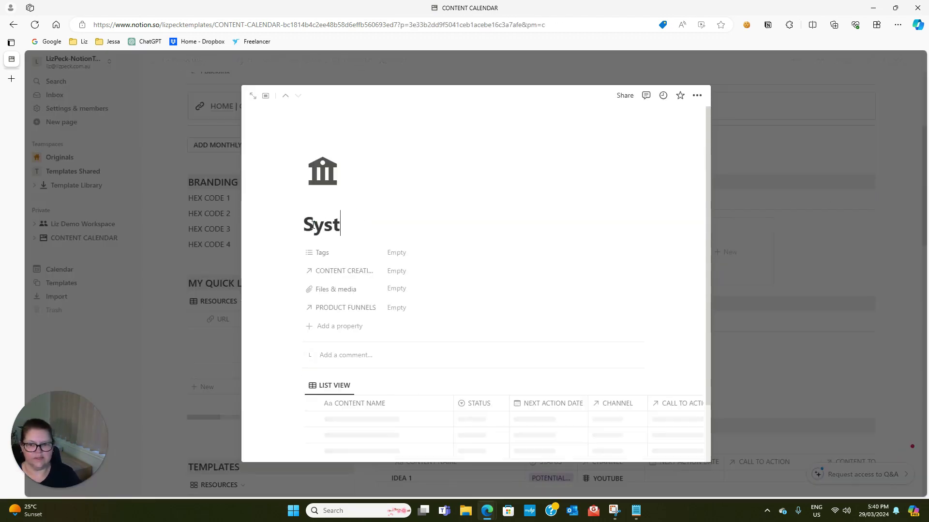
type("eme.io")
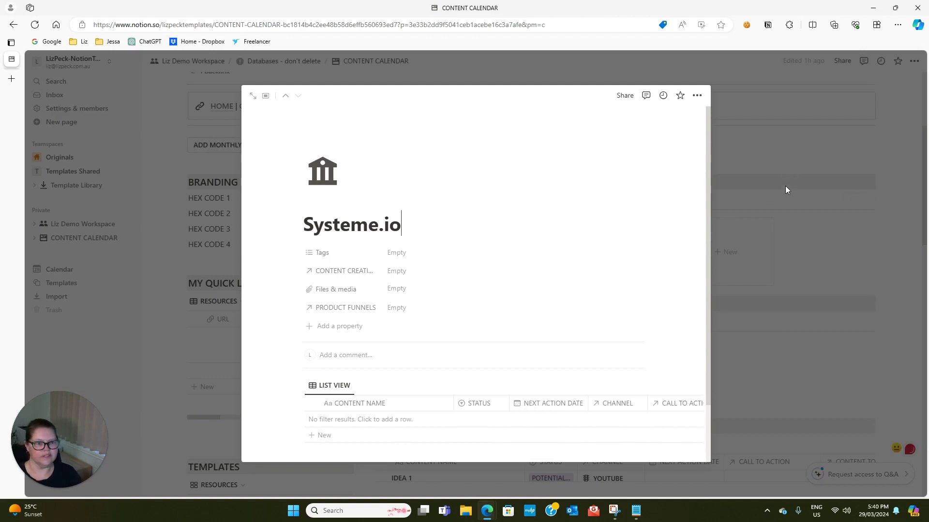
left_click(771, 153)
left_click(724, 265)
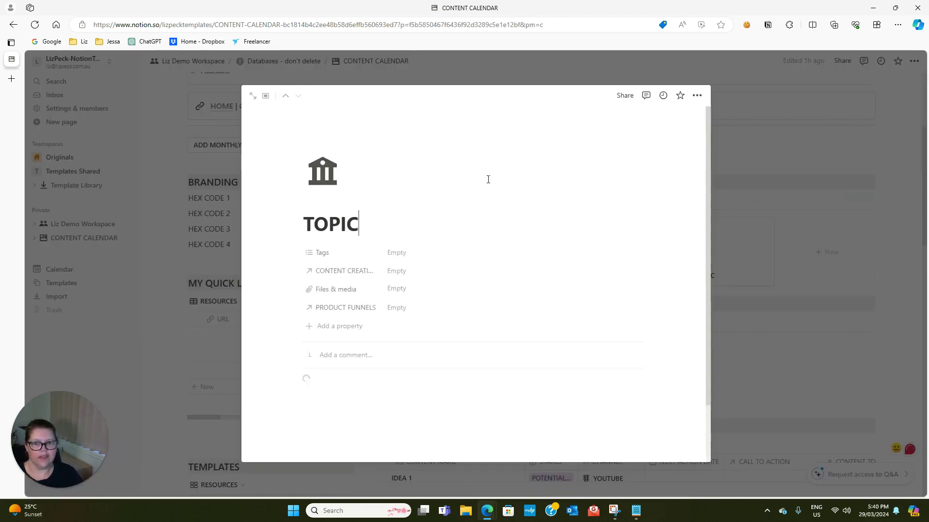
left_click_drag(368, 227, 306, 227)
type("TaskMagic")
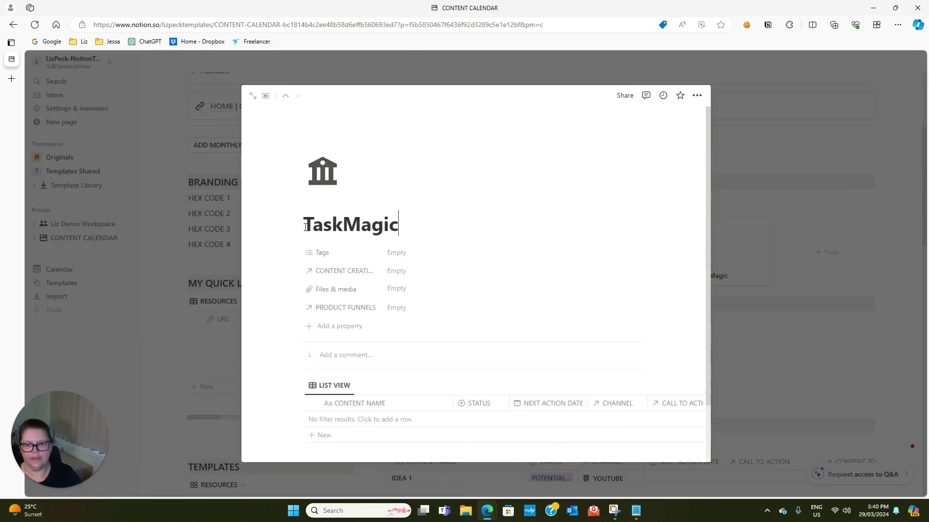
left_click(804, 203)
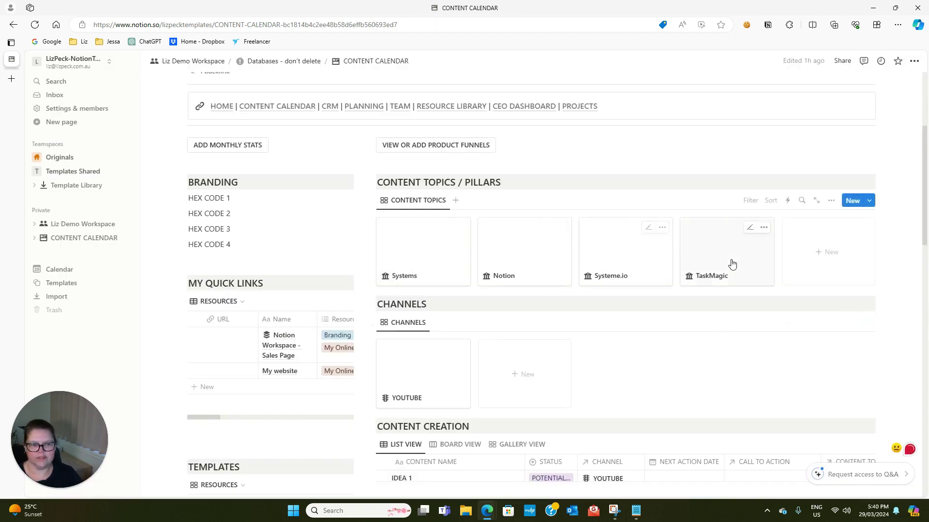
scroll(773, 317, "down", 1)
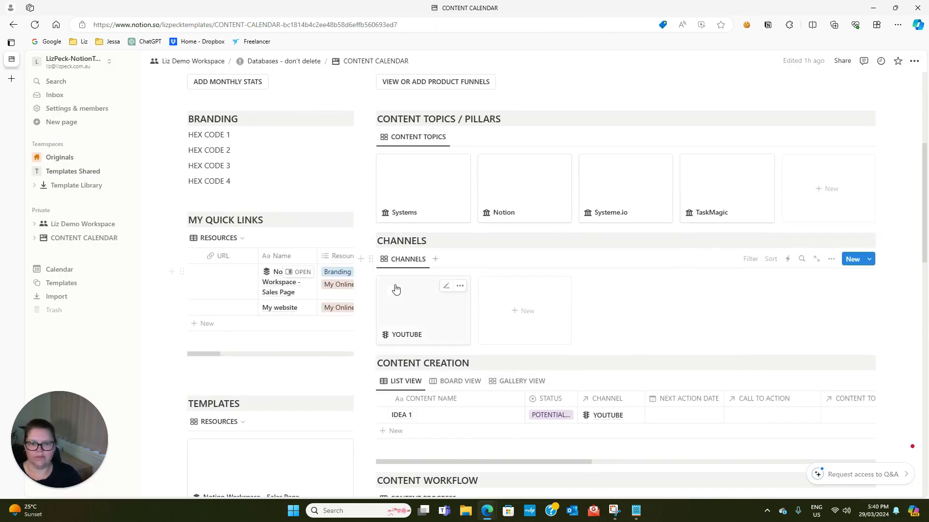
left_click(414, 313)
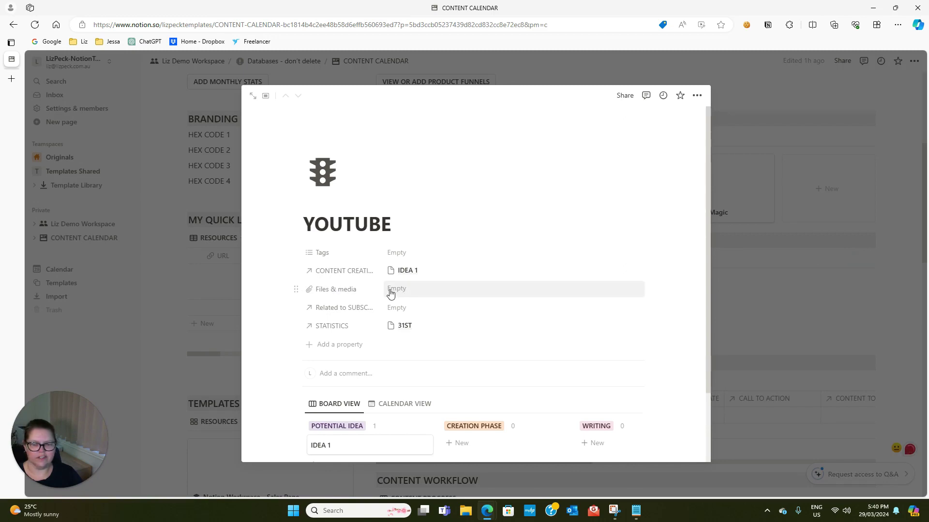
left_click(717, 253)
scroll(673, 270, "down", 3)
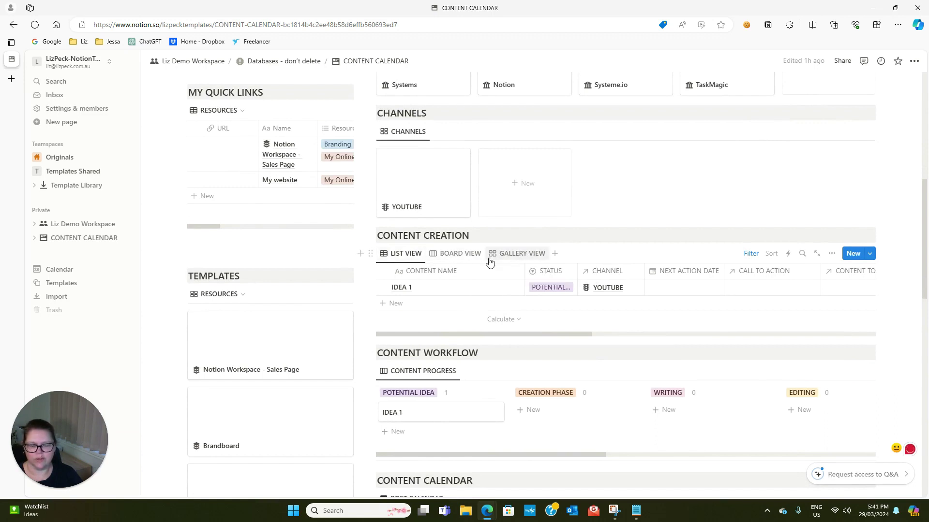
scroll(420, 377, "down", 1)
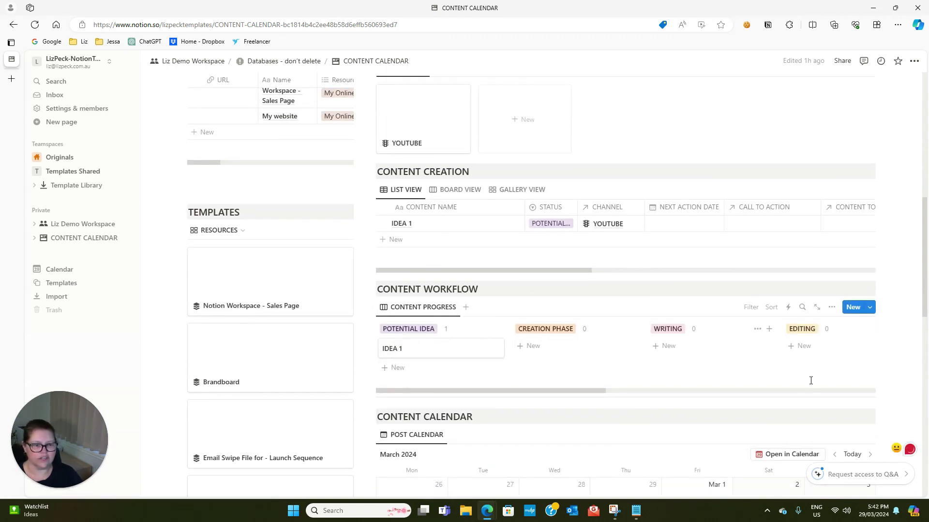
left_click_drag(477, 390, 452, 409)
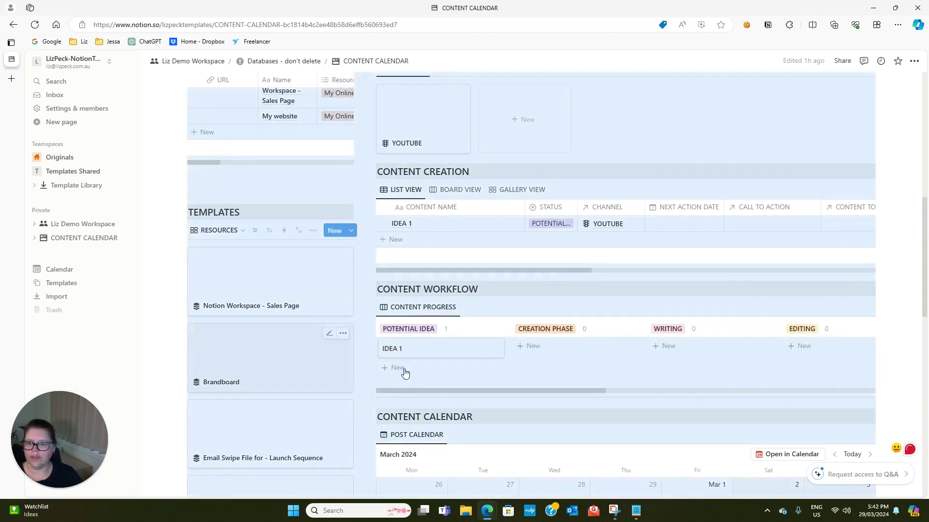
left_click(366, 279)
scroll(213, 161, "up", 7)
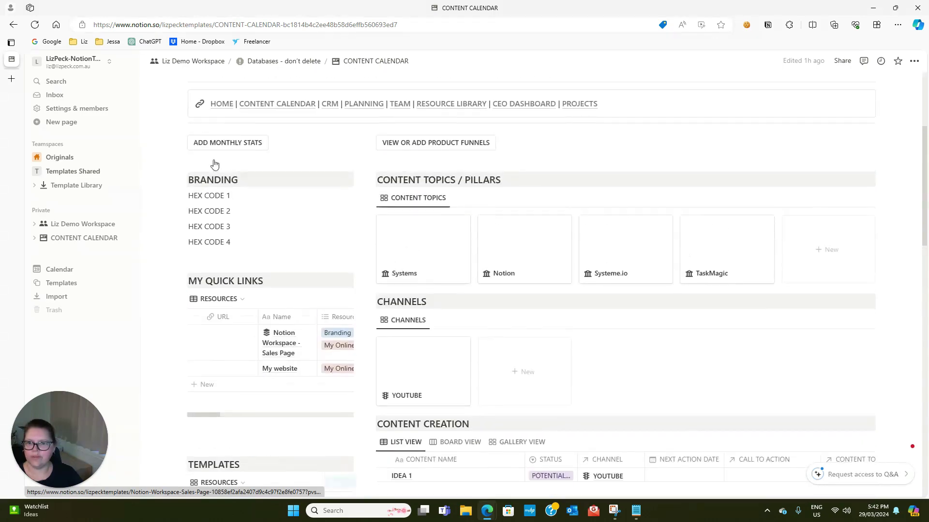
left_click_drag(235, 265, 188, 263)
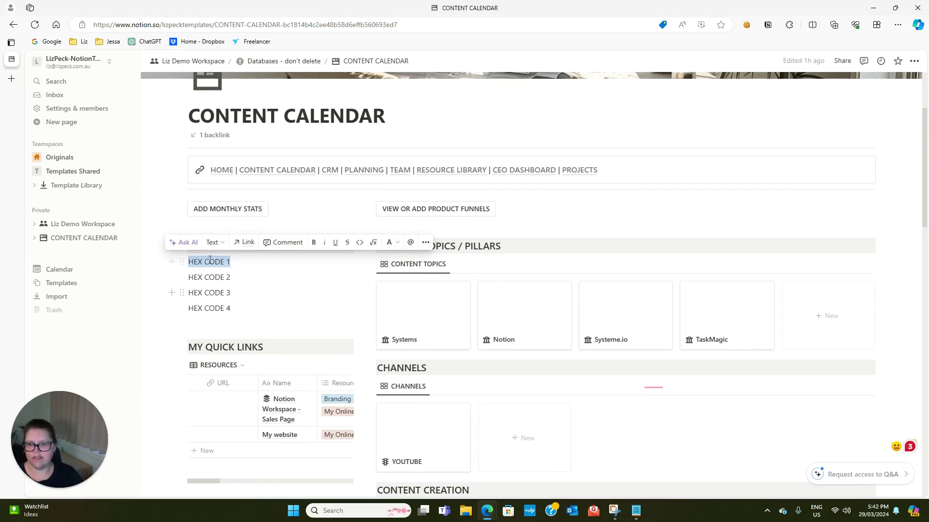
Replace the HEX CODE 1 placeholder under Branding with 'Dark blue #124562'
left_click(189, 261)
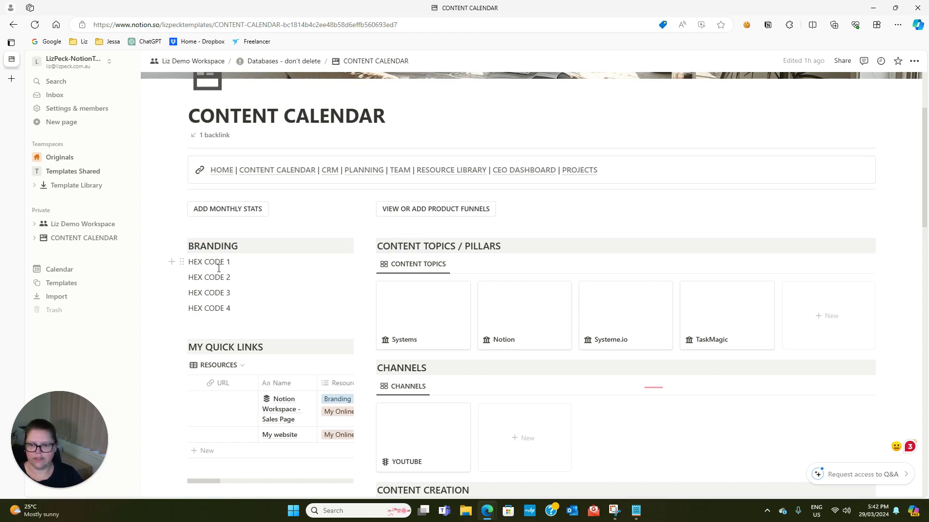
scroll(217, 299, "down", 1)
left_click_drag(232, 198, 188, 198)
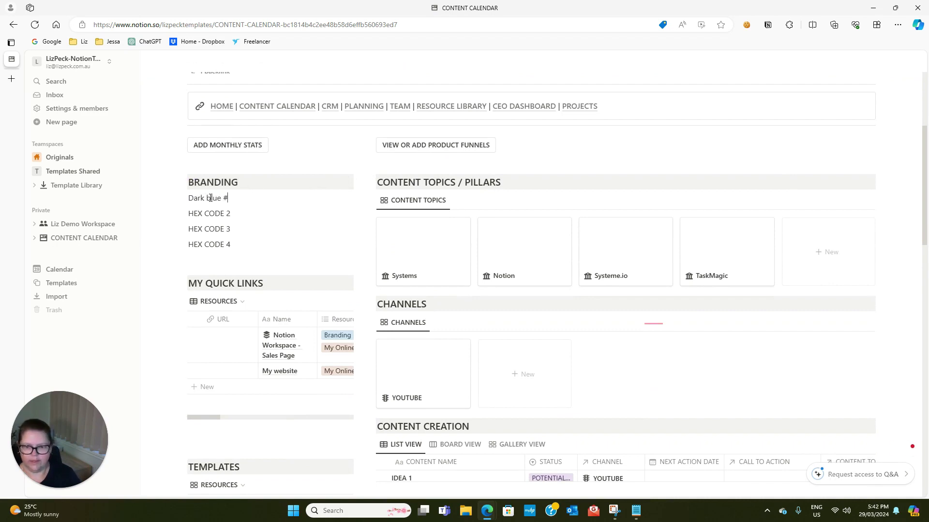
type("124562")
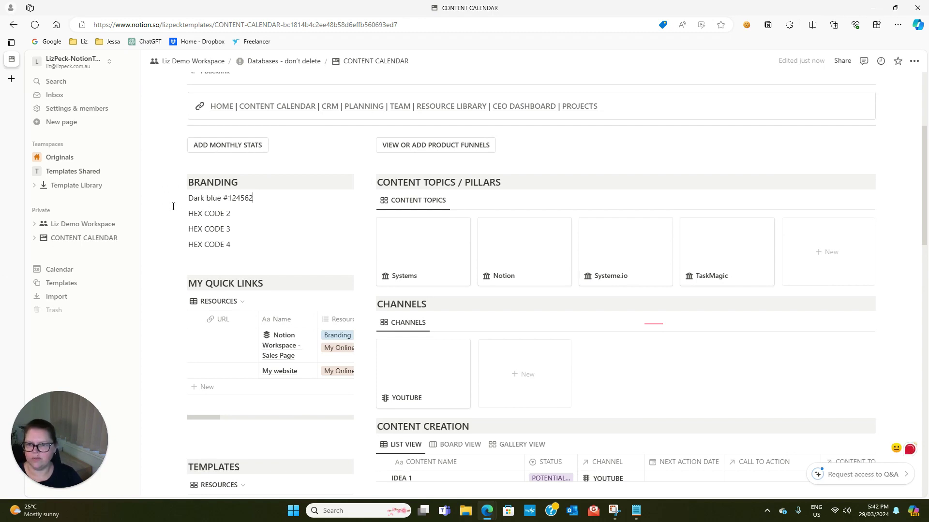
scroll(173, 206, "down", 3)
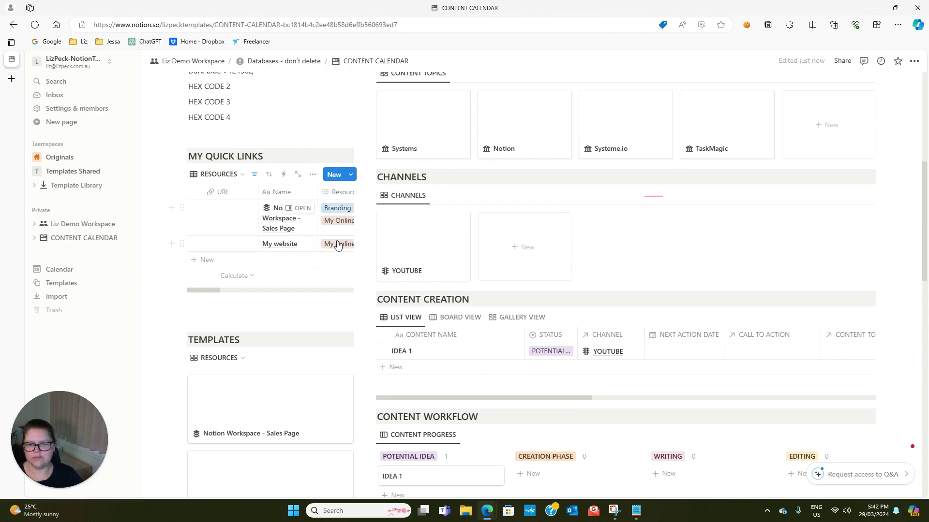
scroll(423, 476, "up", 3)
scroll(429, 348, "down", 3)
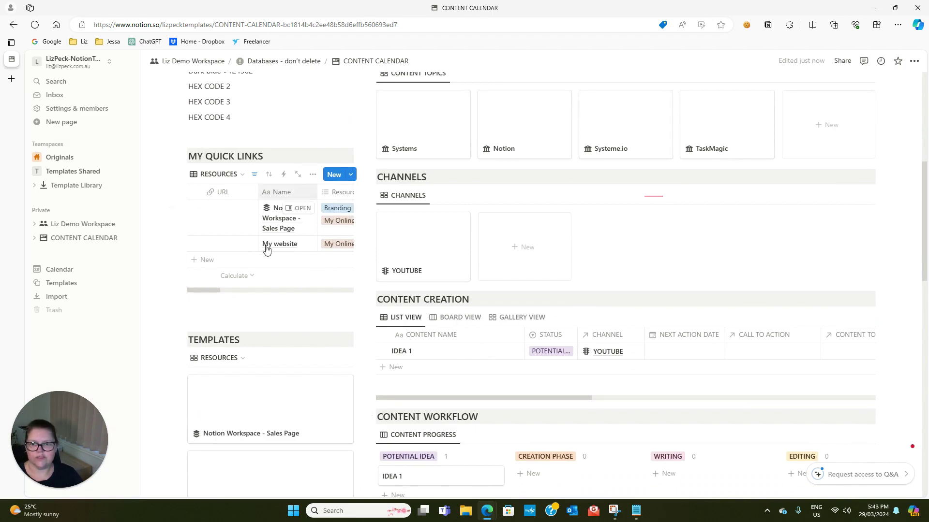
scroll(259, 280, "down", 4)
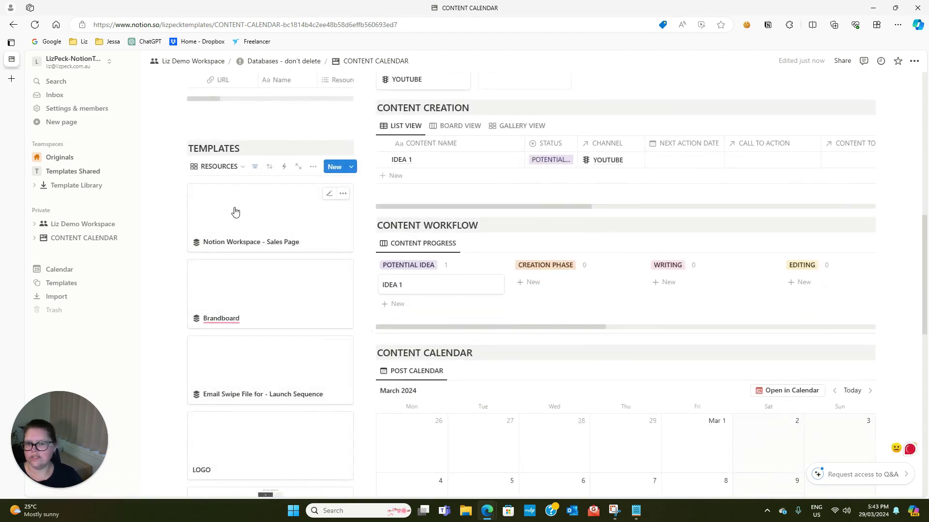
left_click(254, 167)
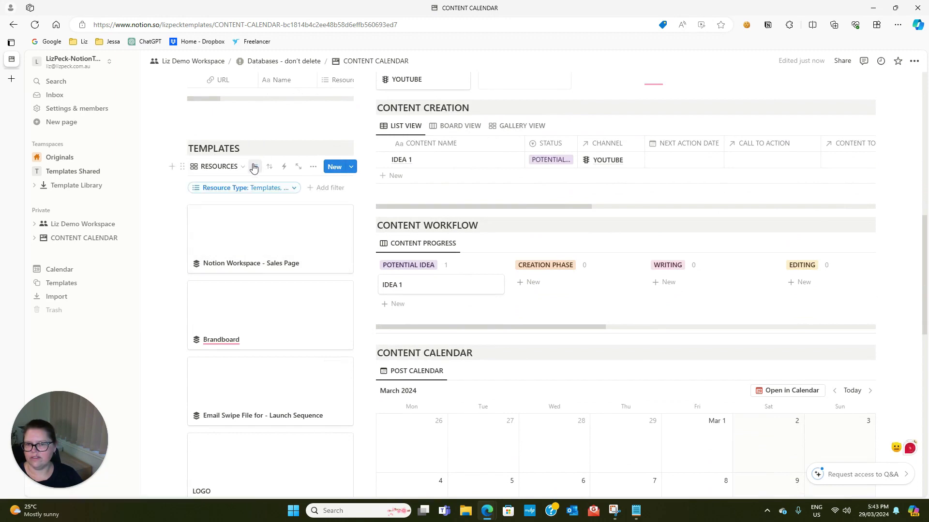
left_click(282, 190)
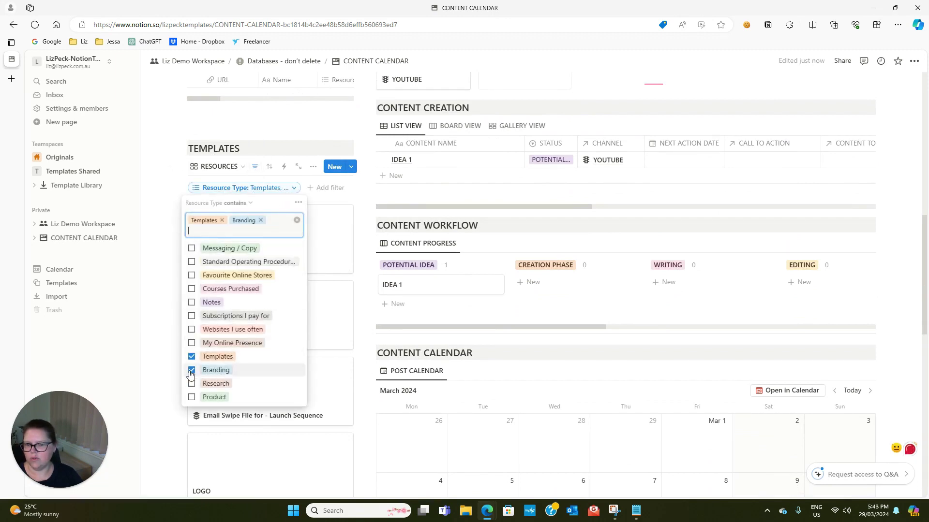
scroll(278, 131, "down", 8)
scroll(282, 372, "up", 8)
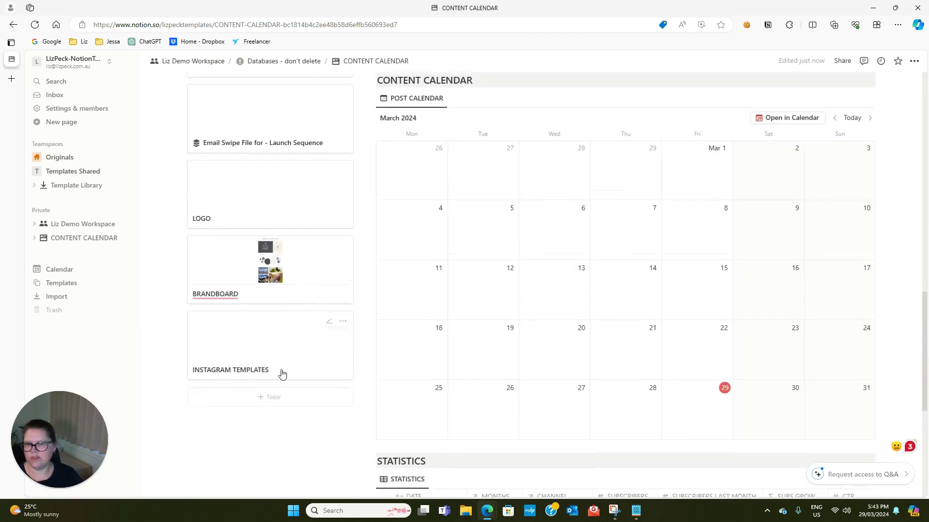
scroll(305, 331, "down", 3)
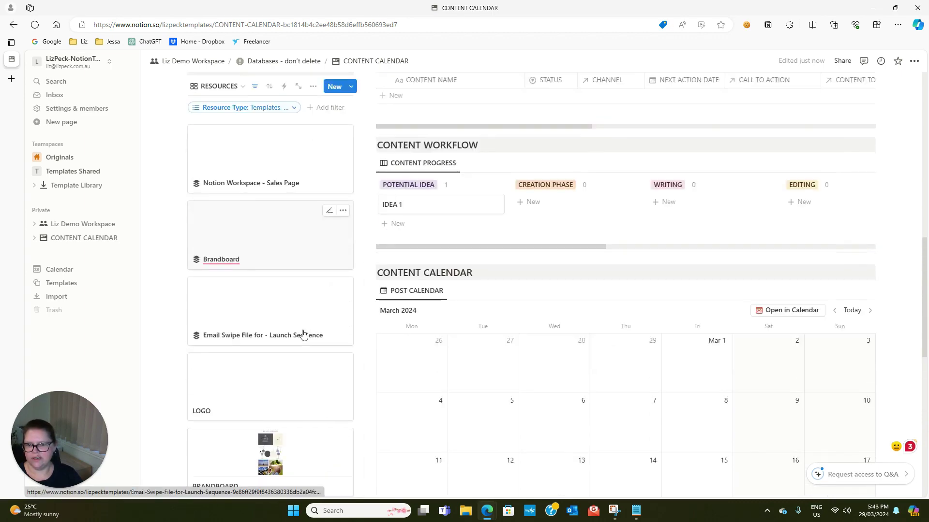
scroll(252, 290, "down", 3)
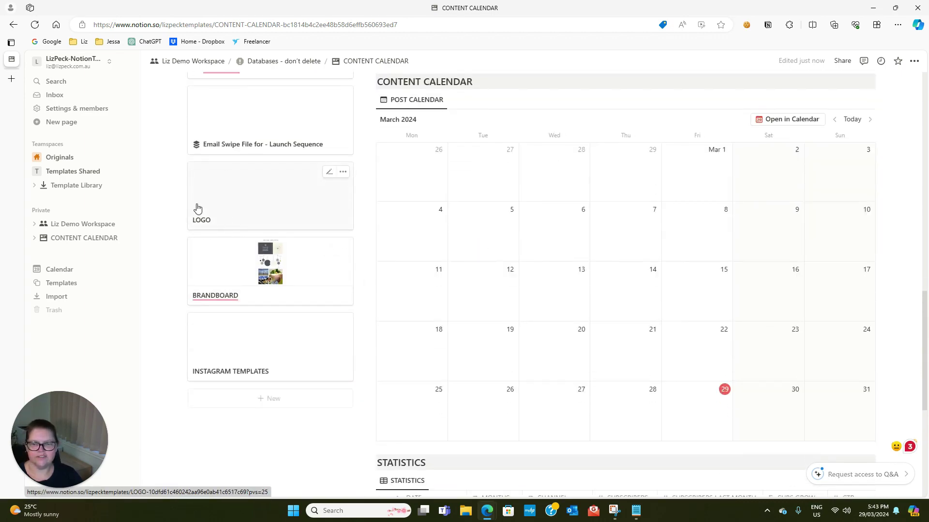
scroll(245, 371, "down", 2)
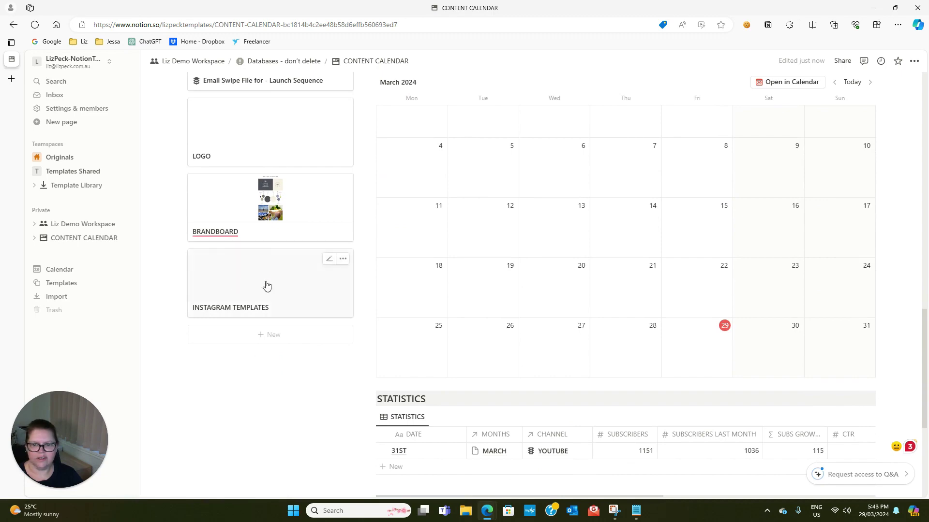
scroll(290, 334, "up", 6)
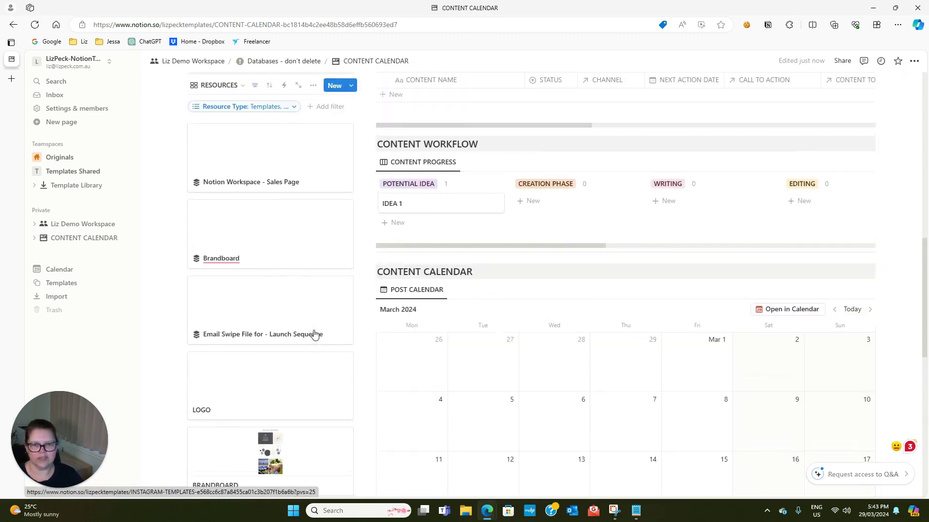
scroll(472, 325, "down", 3)
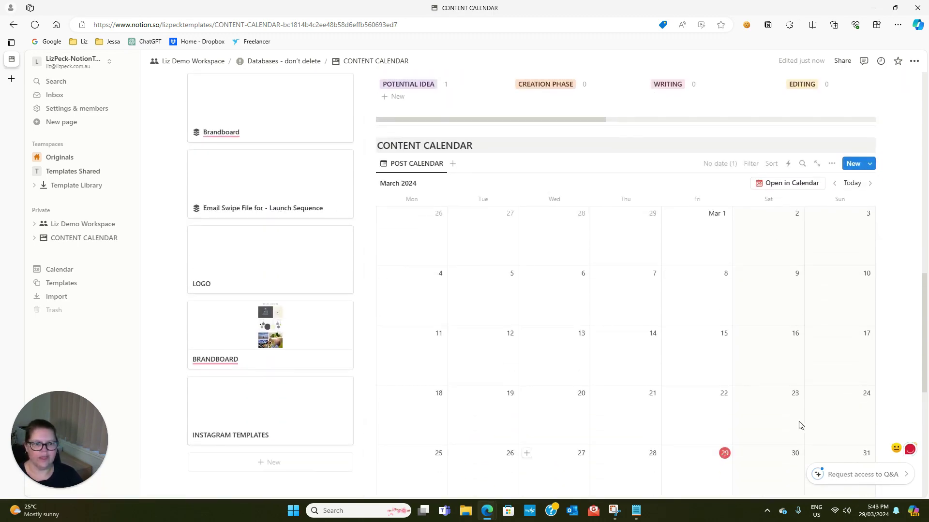
scroll(580, 406, "down", 3)
scroll(598, 332, "up", 6)
left_click(831, 291)
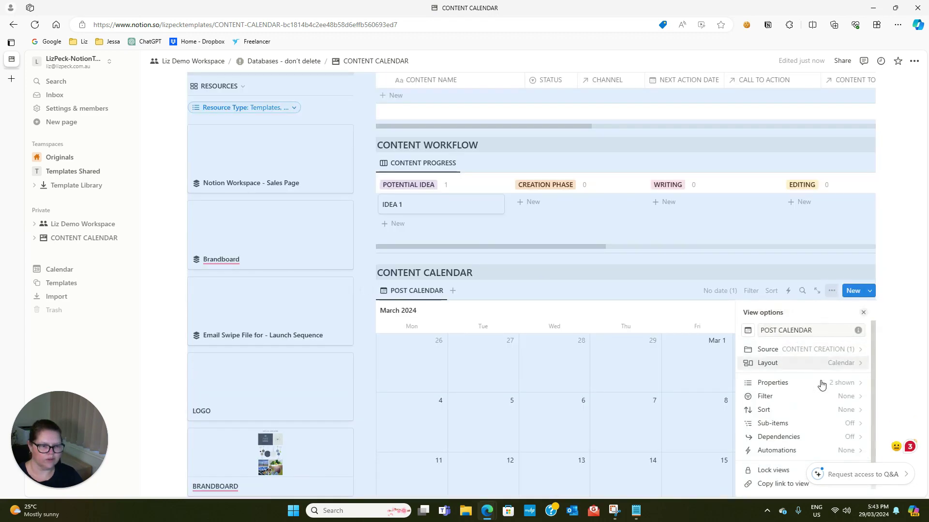
left_click(837, 364)
scroll(814, 387, "down", 1)
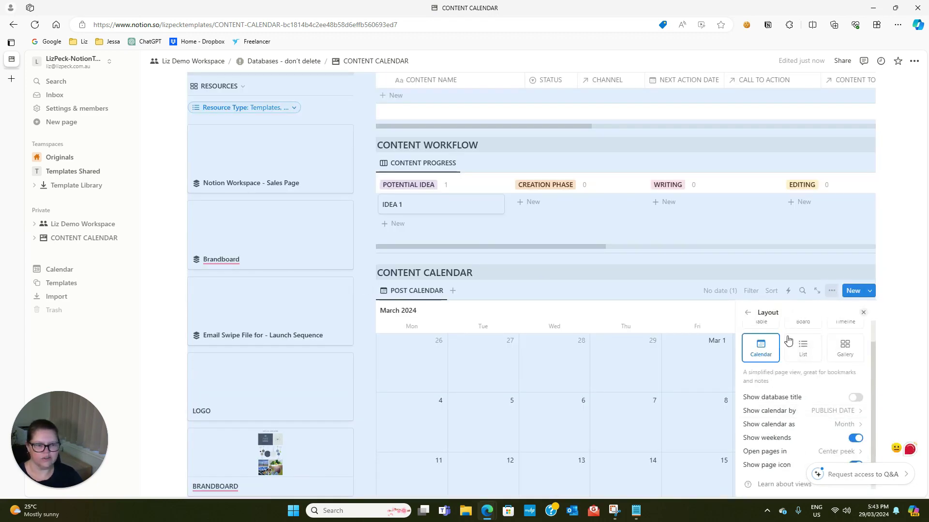
left_click(516, 437)
scroll(523, 404, "down", 3)
scroll(523, 404, "down", 5)
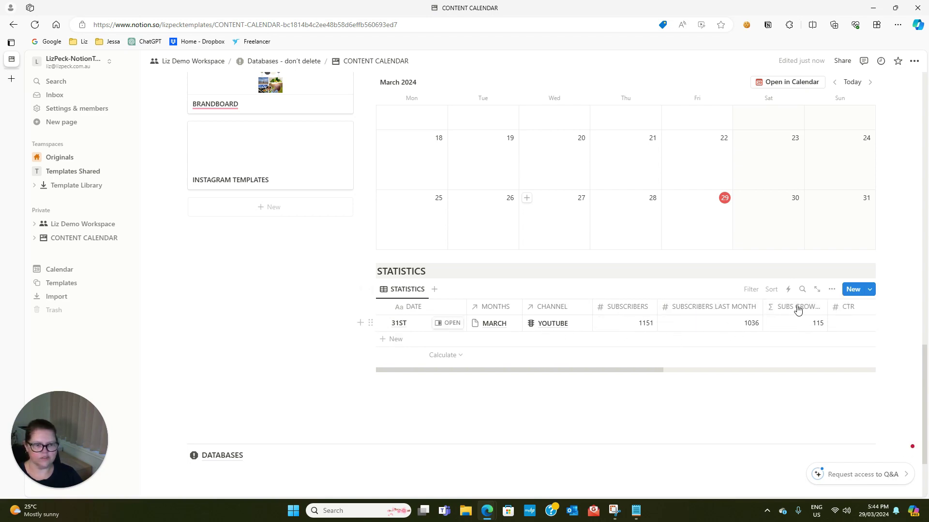
left_click_drag(657, 370, 856, 379)
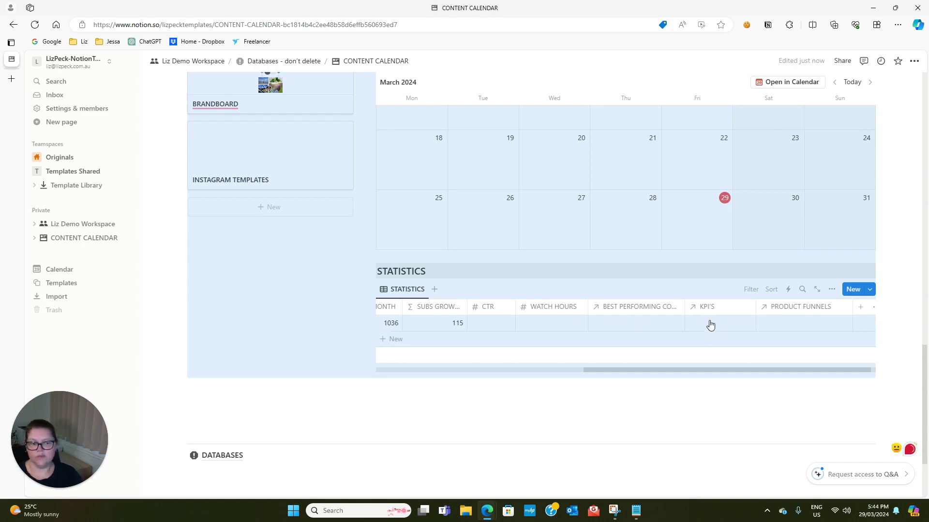
left_click_drag(674, 373, 471, 374)
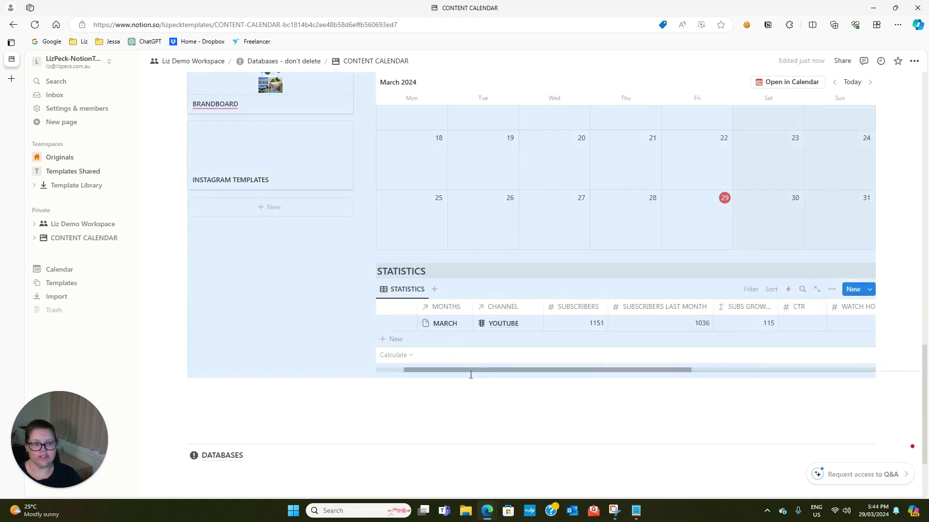
left_click(408, 407)
scroll(450, 410, "up", 8)
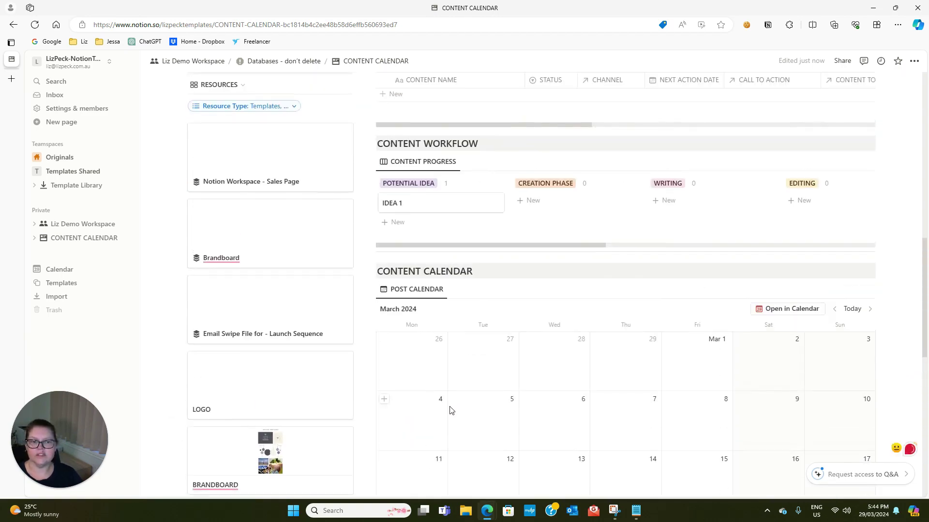
scroll(450, 410, "up", 10)
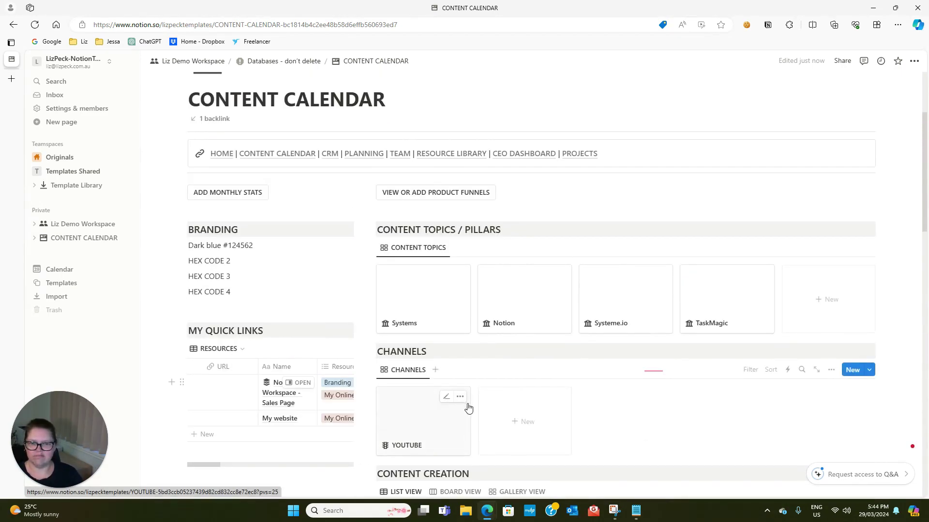
scroll(469, 409, "up", 3)
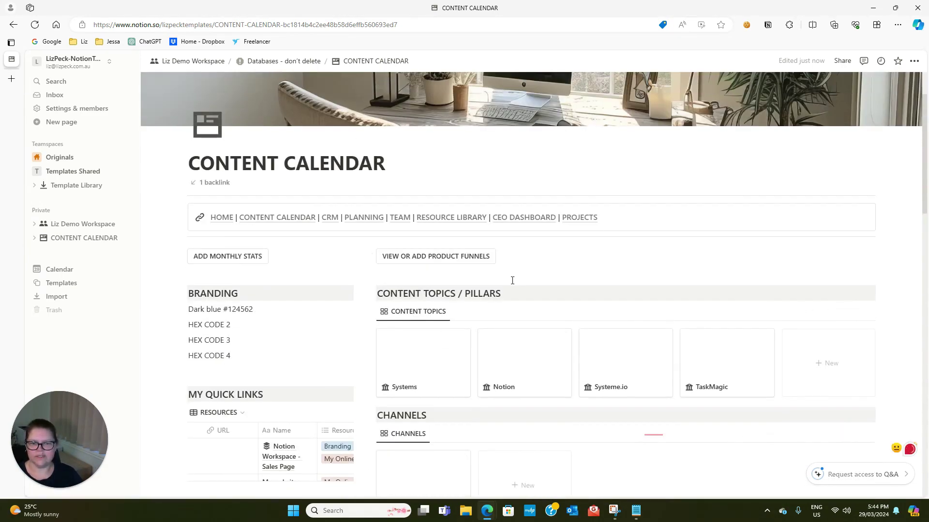
scroll(512, 280, "up", 2)
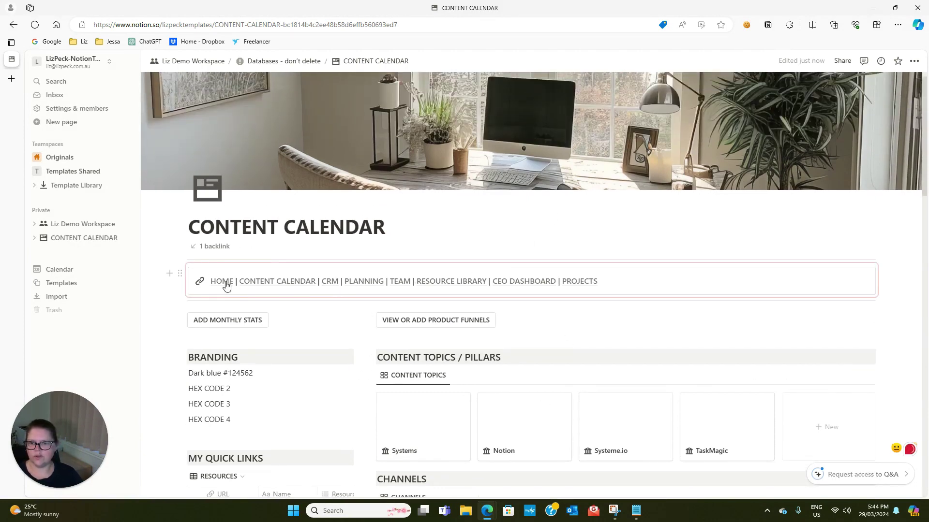
Go to the workspace home page, then open the CRM page from the link bar
left_click(224, 283)
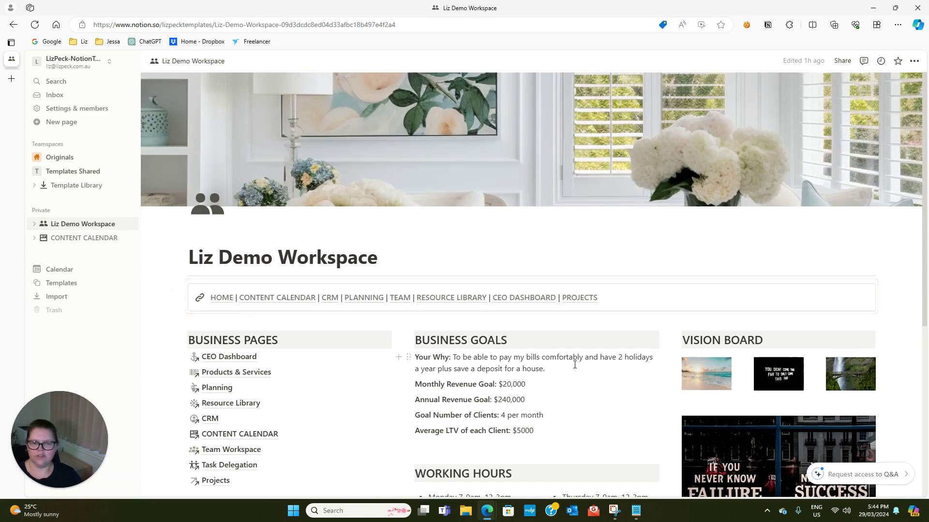
scroll(570, 358, "down", 4)
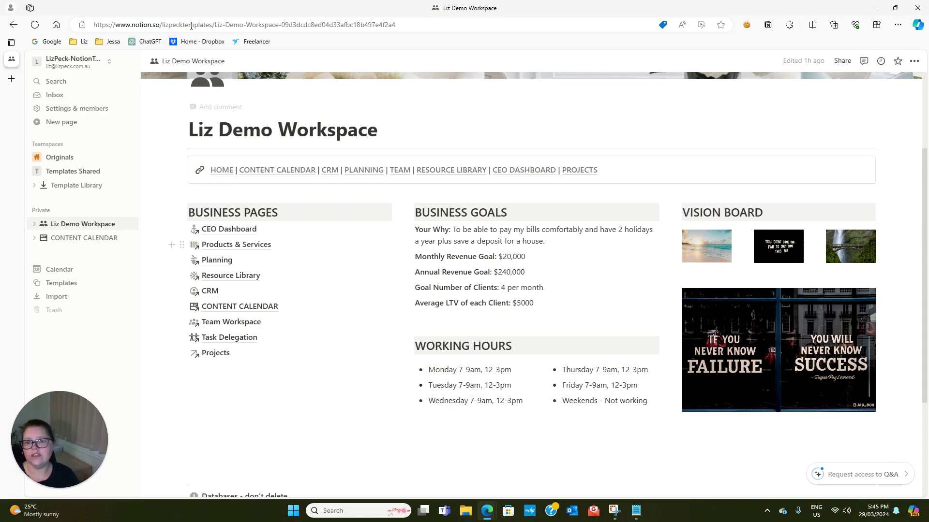
left_click(329, 169)
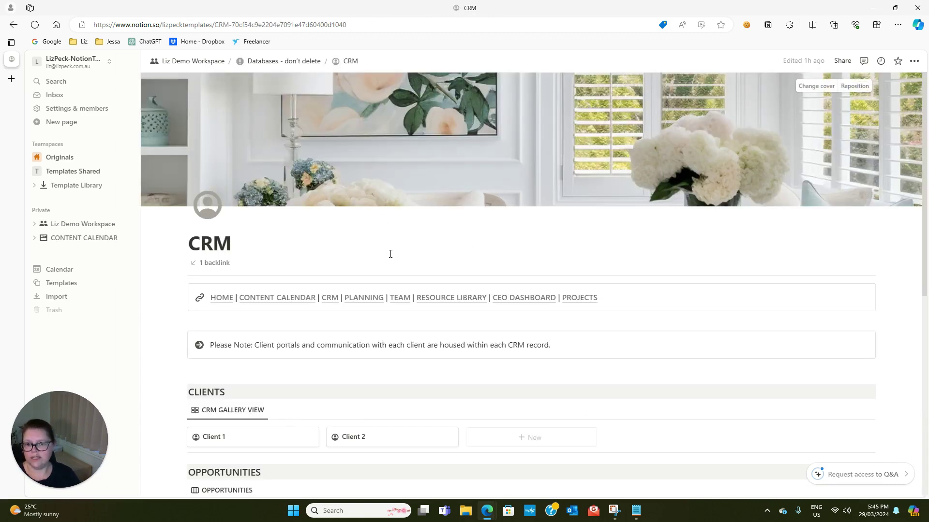
Open the Client 1 record and its Client Portal page
scroll(245, 263, "down", 4)
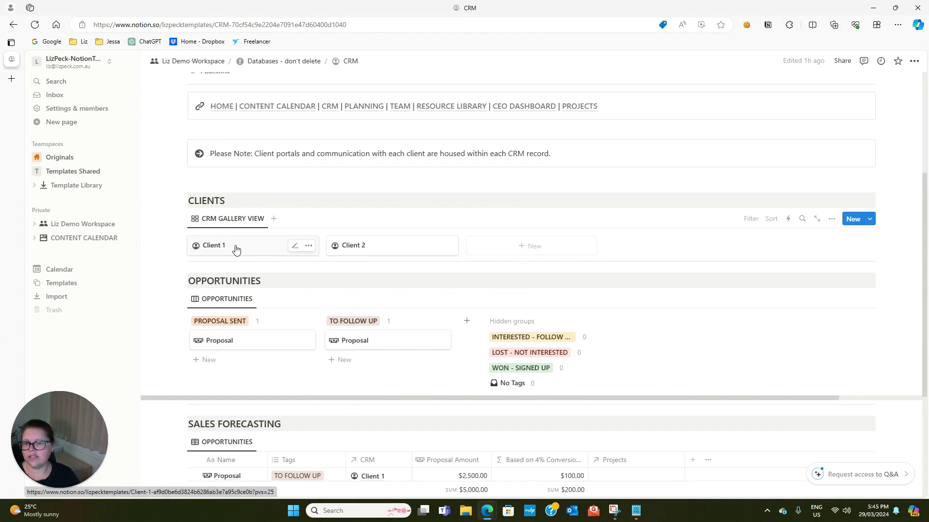
left_click(236, 248)
scroll(392, 300, "down", 7)
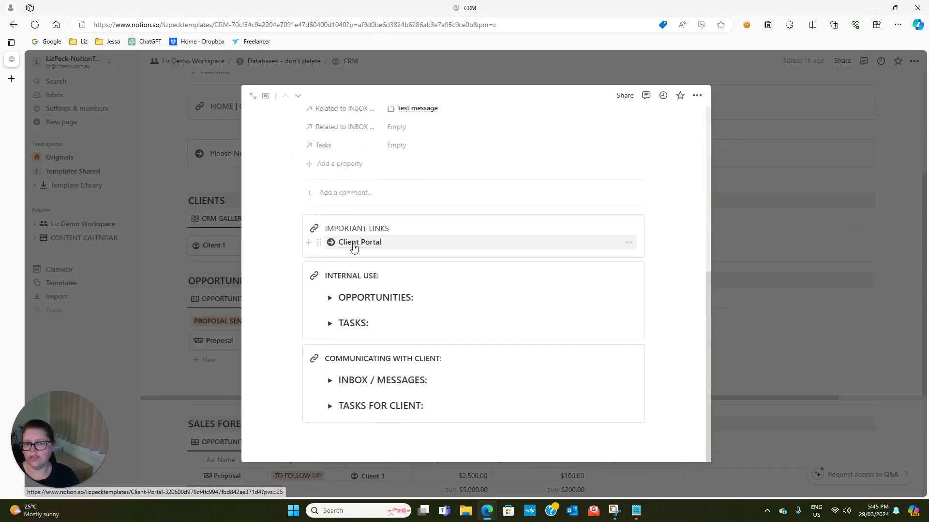
left_click(354, 247)
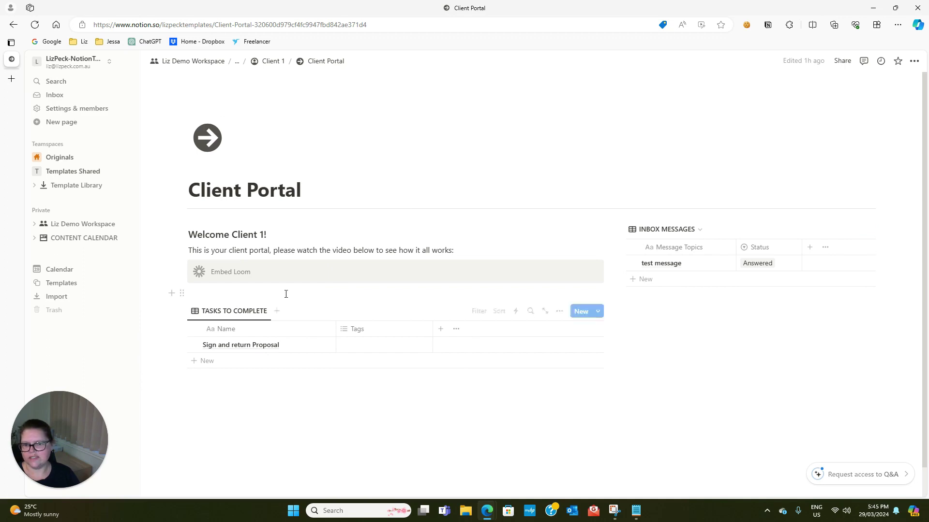
Return via breadcrumbs to the workspace home, then switch to the Coach Control Centre sales page tab
left_click(264, 62)
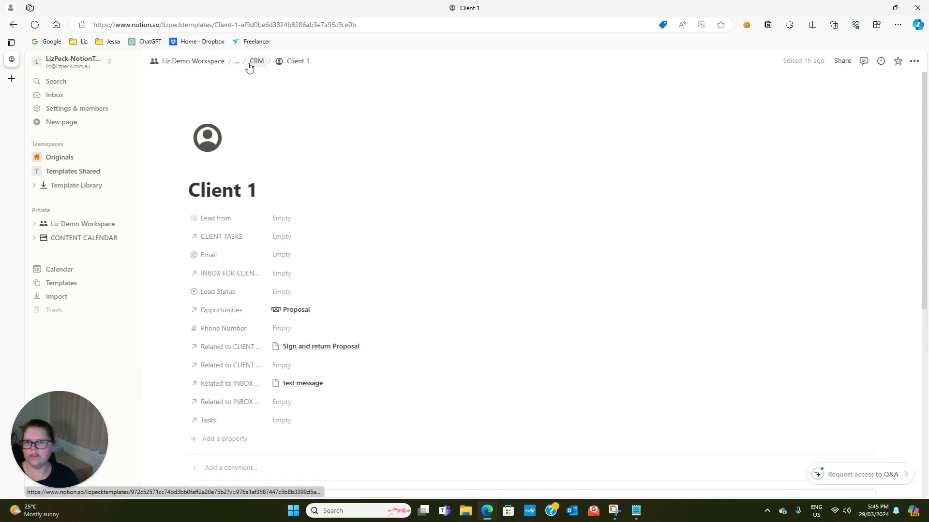
left_click(250, 63)
left_click(210, 63)
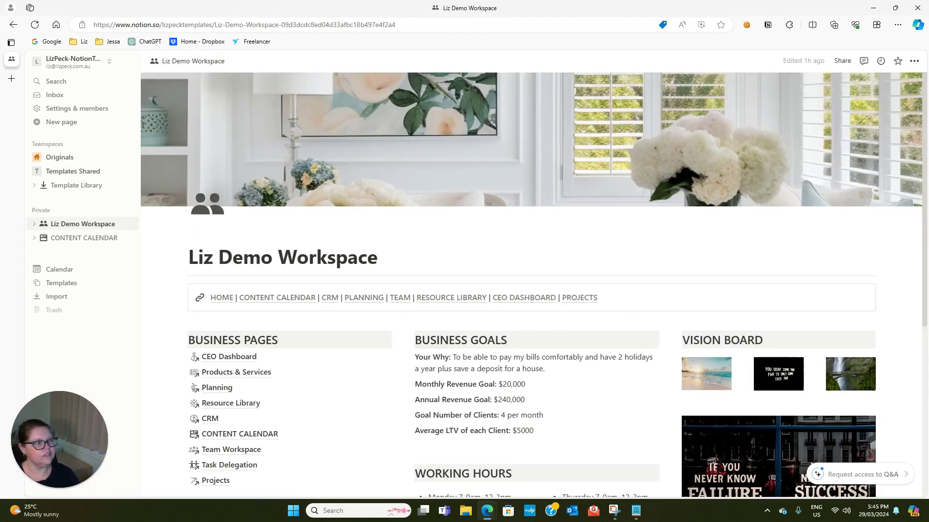
left_click(13, 72)
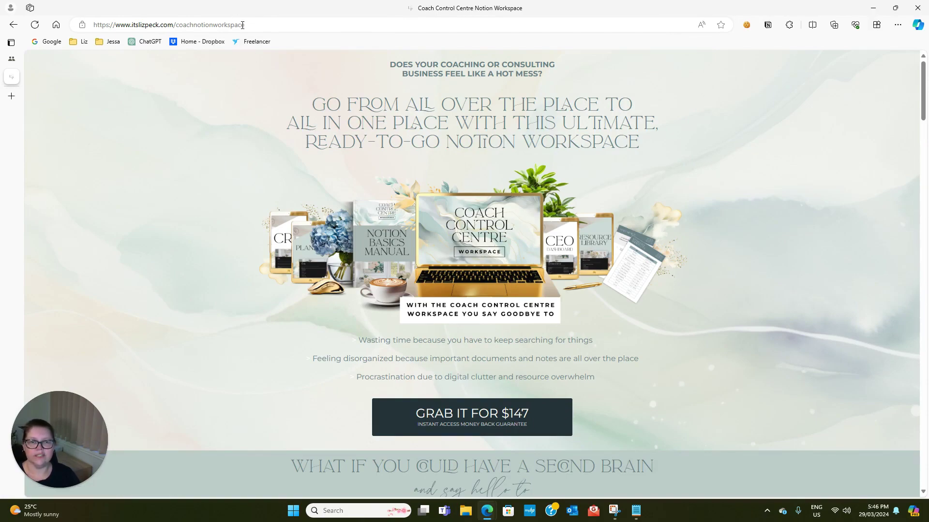
scroll(442, 208, "down", 20)
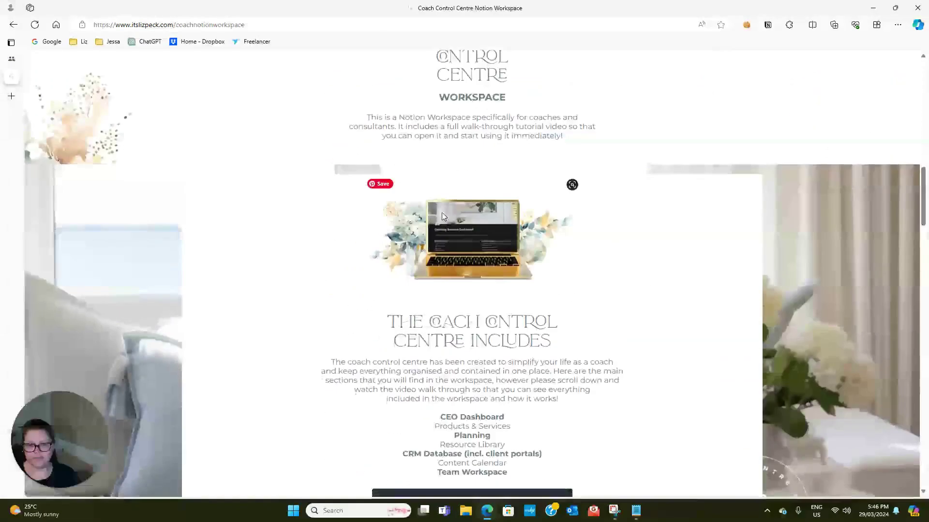
scroll(442, 207, "down", 10)
scroll(436, 242, "up", 5)
scroll(430, 282, "down", 15)
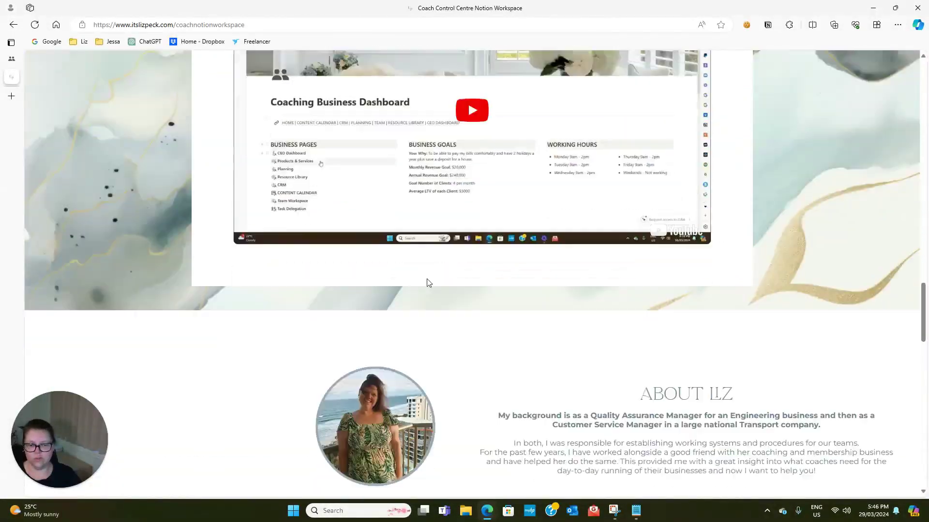
scroll(428, 284, "down", 12)
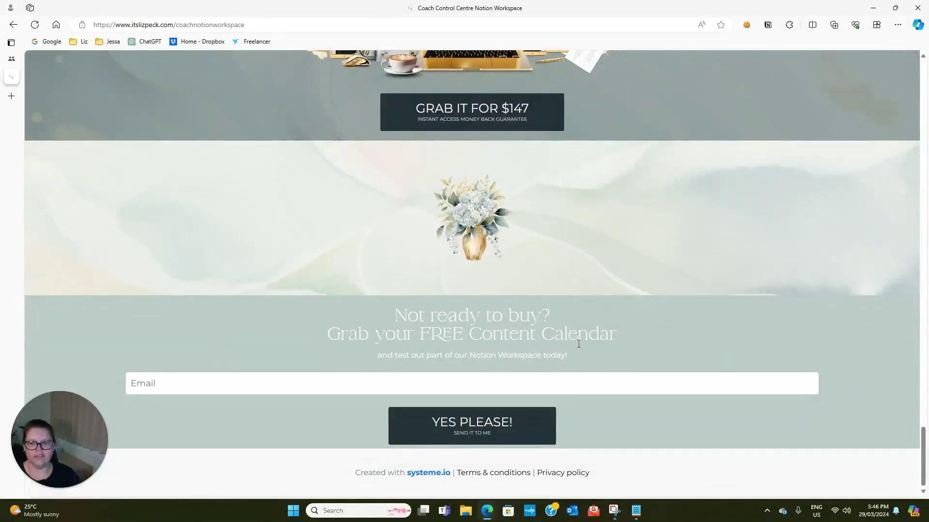
scroll(578, 344, "up", 20)
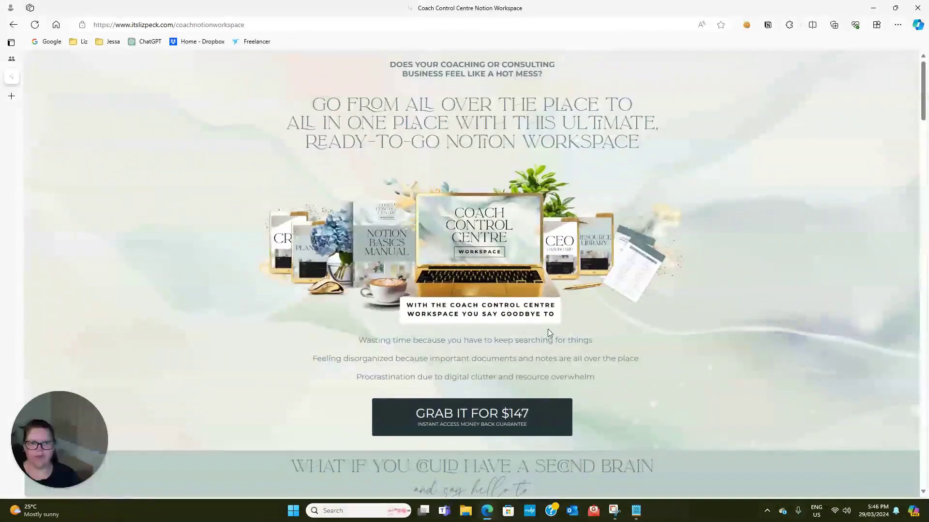